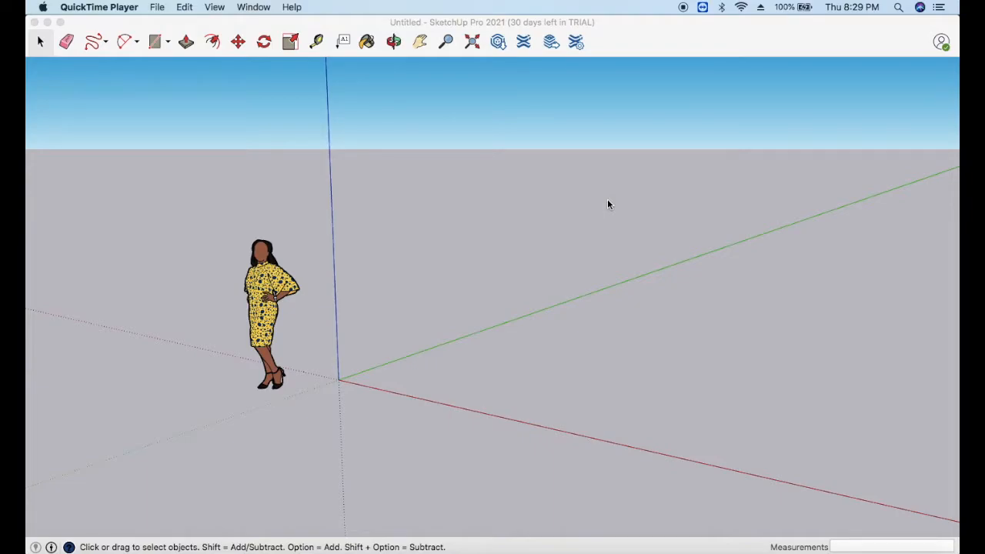
- Delete the default human figure standing near the origin
{"action": "left_click", "coordinate": [264, 279]}
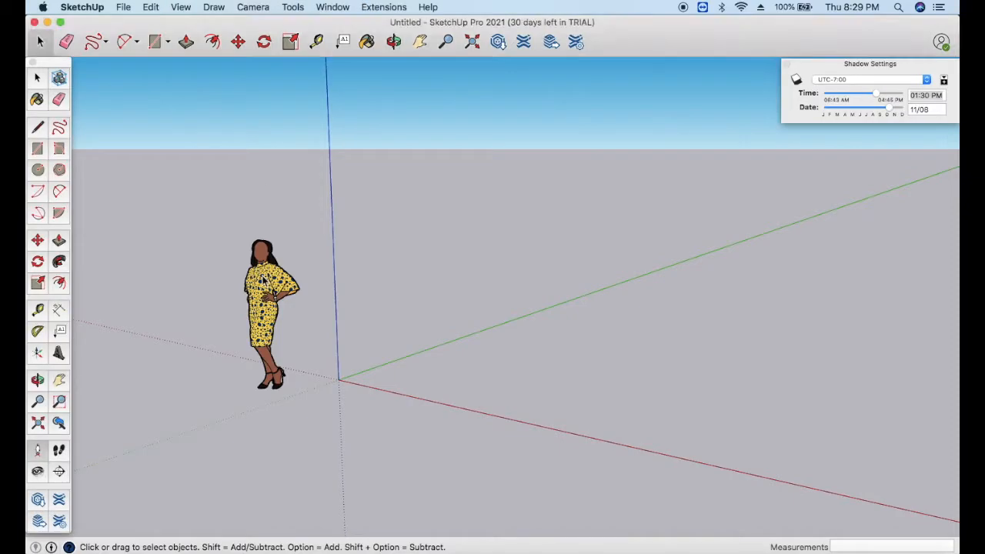
{"action": "left_click", "coordinate": [265, 285]}
{"action": "key", "text": "Delete"}
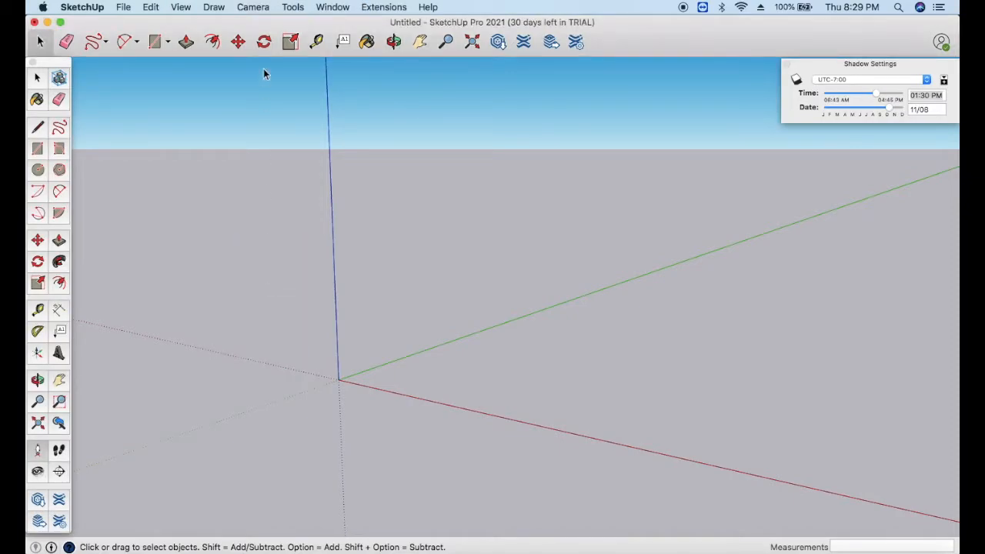
- Switch the camera to the standard Top view
{"action": "left_click", "coordinate": [250, 7]}
{"action": "mouse_move", "coordinate": [280, 48]}
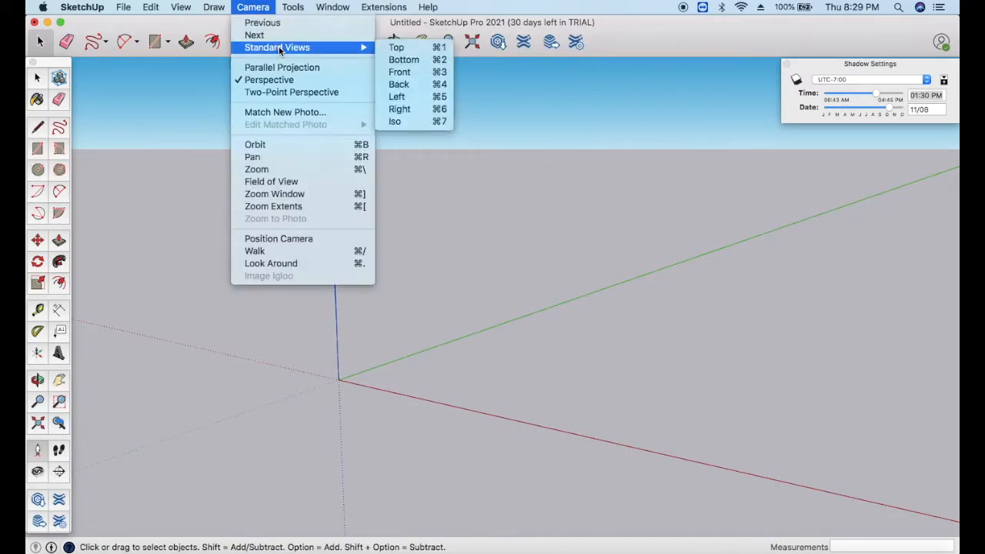
{"action": "left_click", "coordinate": [395, 47]}
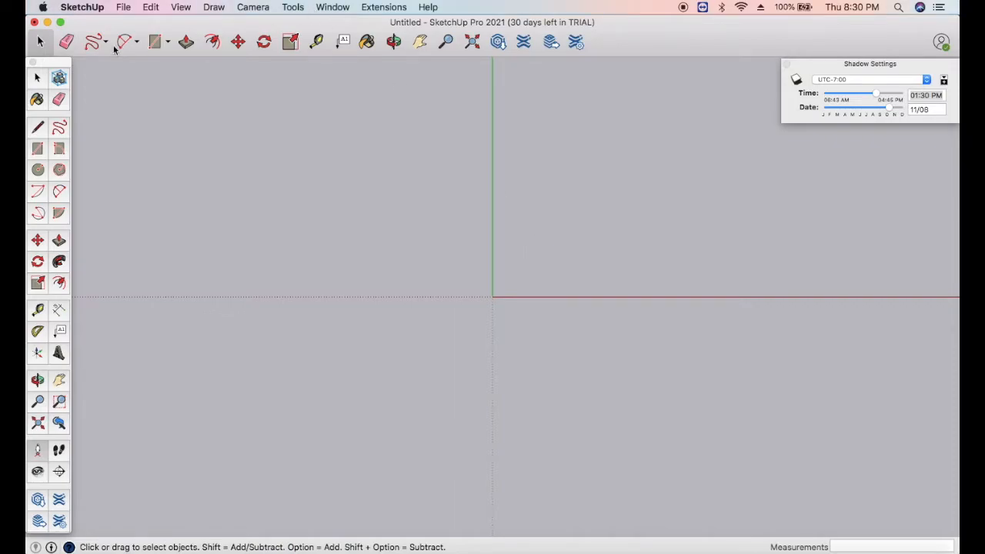
- Draw a rectangle about 1.75 m by 0.96 m from the origin into the positive red and green quadrant
{"action": "left_click", "coordinate": [156, 42]}
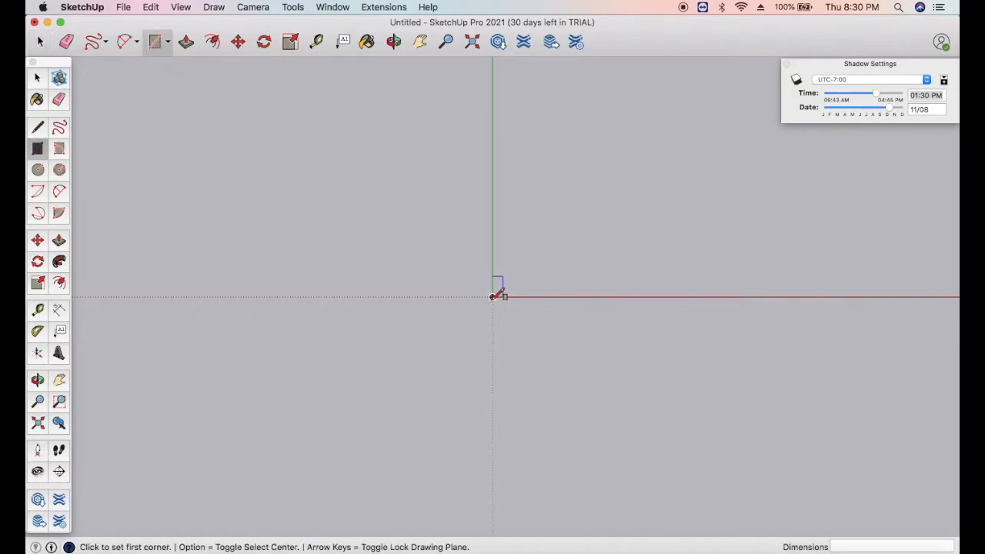
{"action": "left_click", "coordinate": [492, 296]}
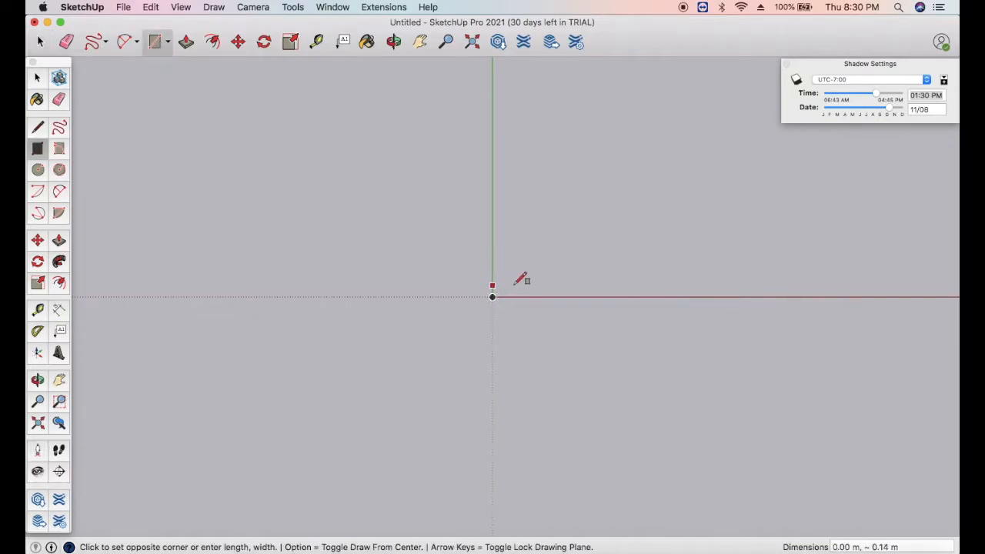
{"action": "left_click", "coordinate": [641, 215]}
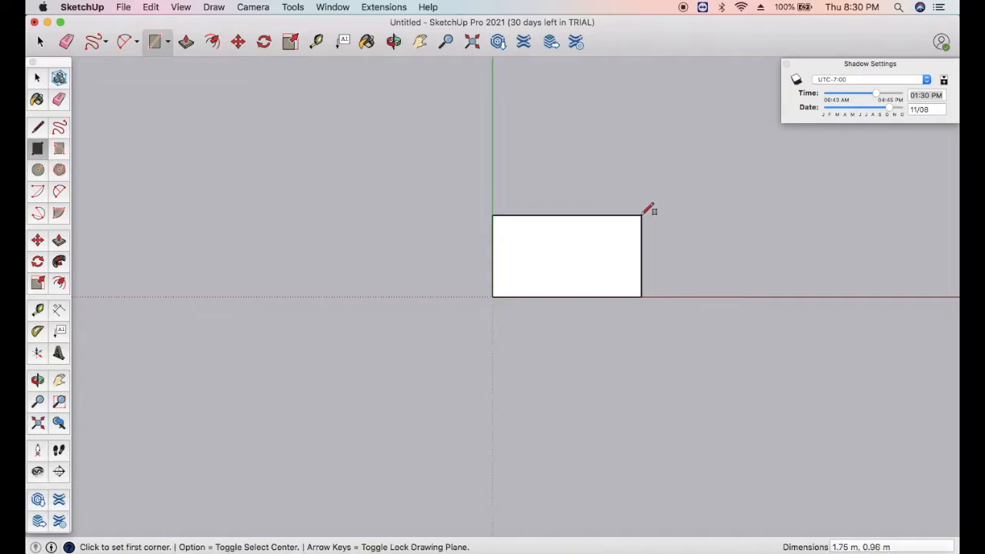
- Draw a circle with a radius of about 0.57 m centred on the rectangle's upper-right corner
{"action": "left_click", "coordinate": [168, 42]}
{"action": "left_click", "coordinate": [194, 110]}
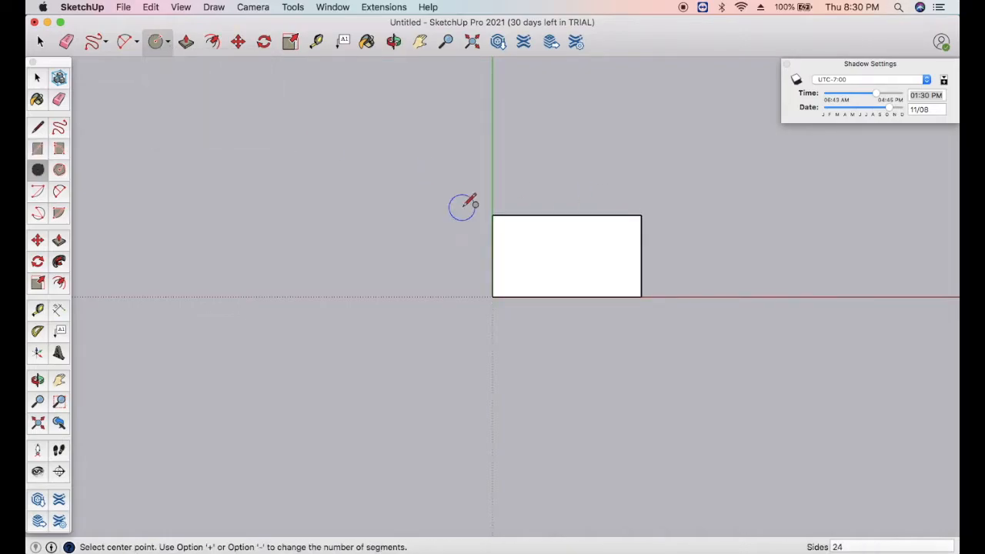
{"action": "left_click", "coordinate": [642, 214]}
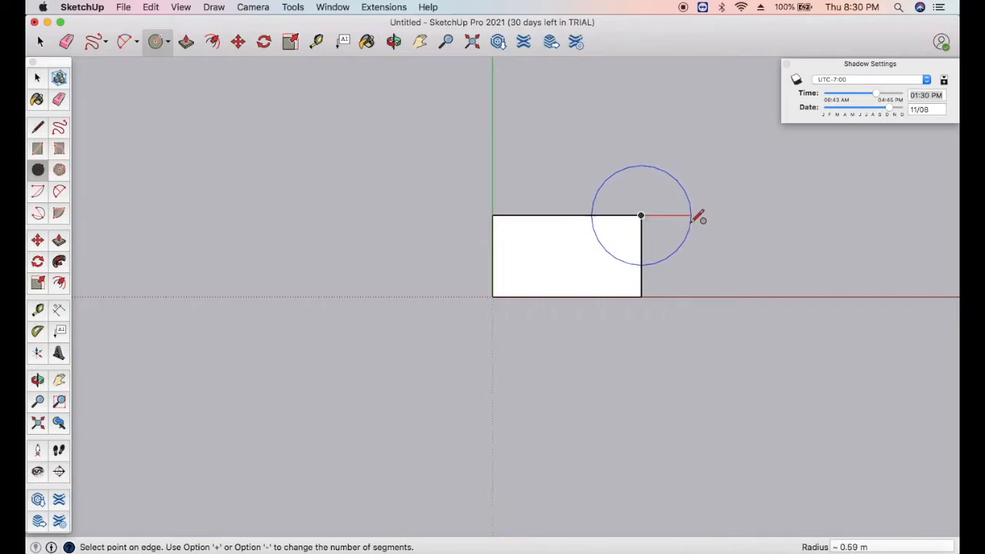
{"action": "left_click", "coordinate": [693, 220]}
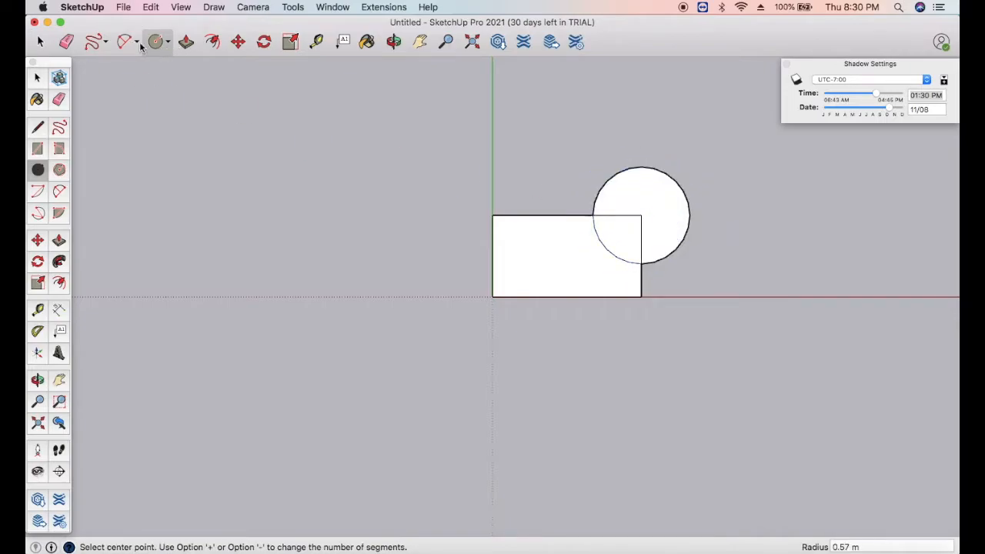
- Draw a hexagon with an inscribed radius of about 0.98 m centred on the rectangle's upper-left corner
{"action": "left_click", "coordinate": [168, 42]}
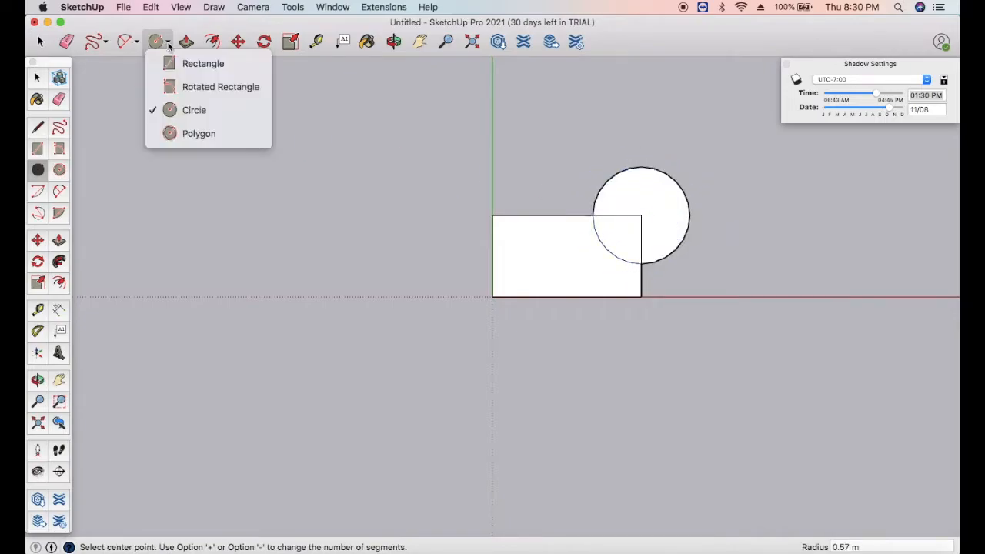
{"action": "left_click", "coordinate": [199, 134]}
{"action": "left_click", "coordinate": [493, 215]}
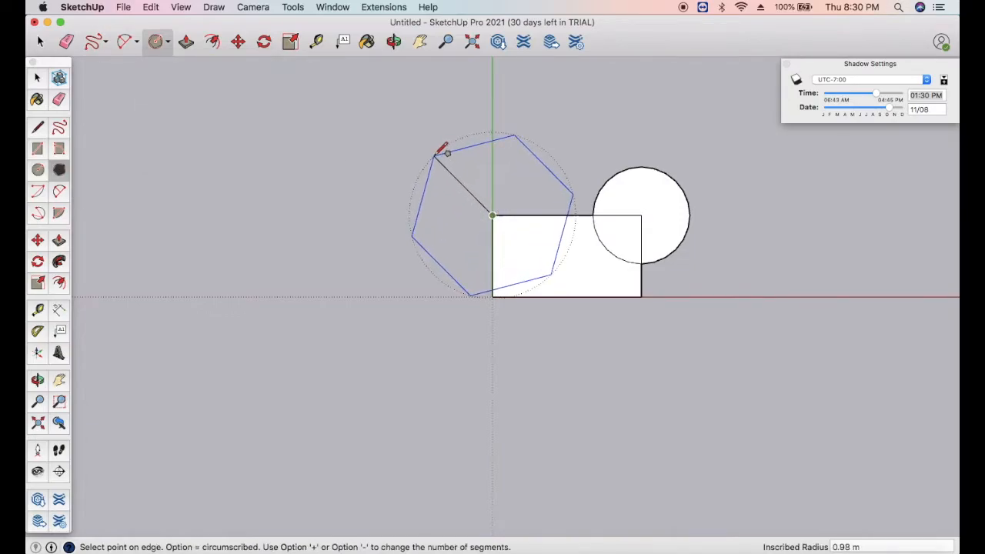
{"action": "left_click", "coordinate": [435, 154]}
- Draw a two-point arc between the rectangle's lower corners, bulging about 0.79 m downward
{"action": "left_click", "coordinate": [128, 46]}
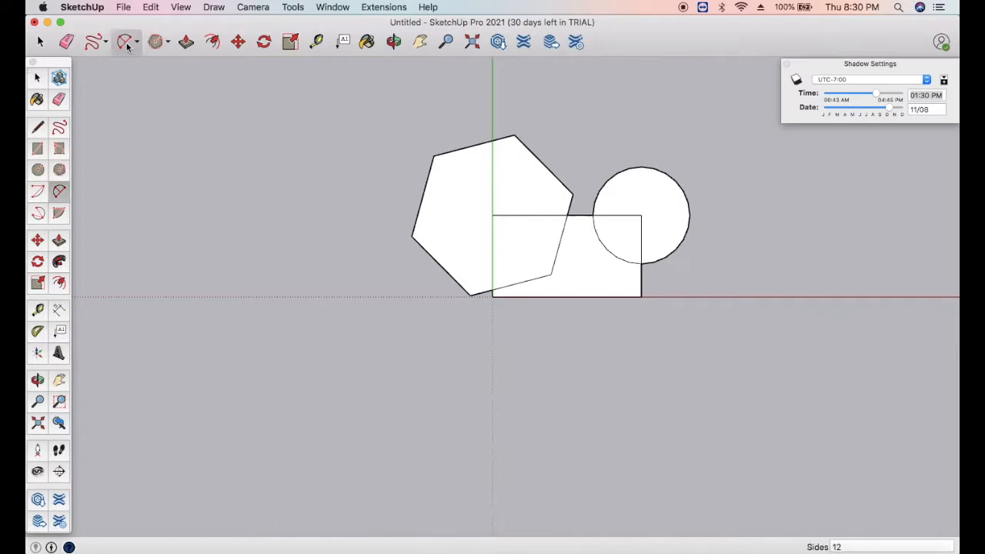
{"action": "left_click", "coordinate": [493, 297]}
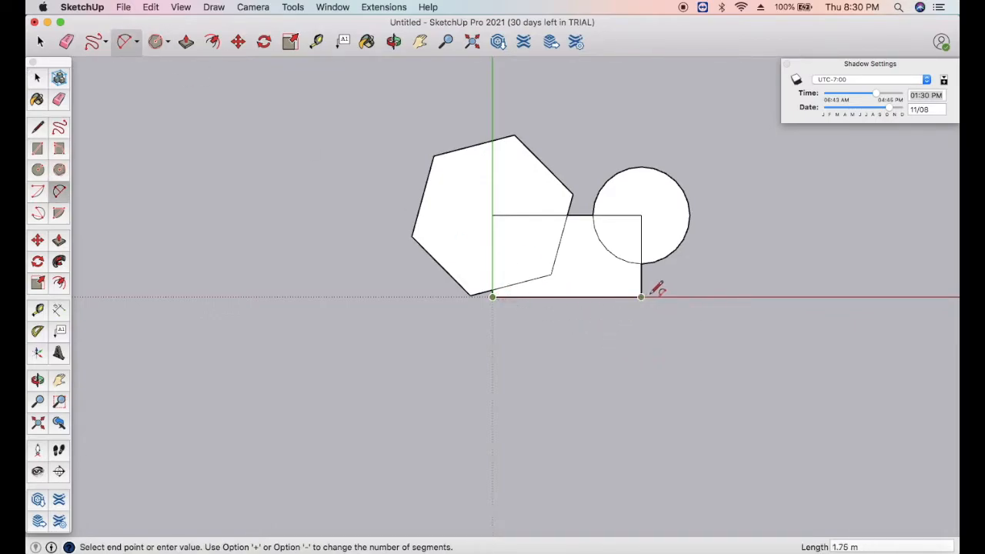
{"action": "left_click", "coordinate": [641, 296]}
{"action": "left_click", "coordinate": [602, 359]}
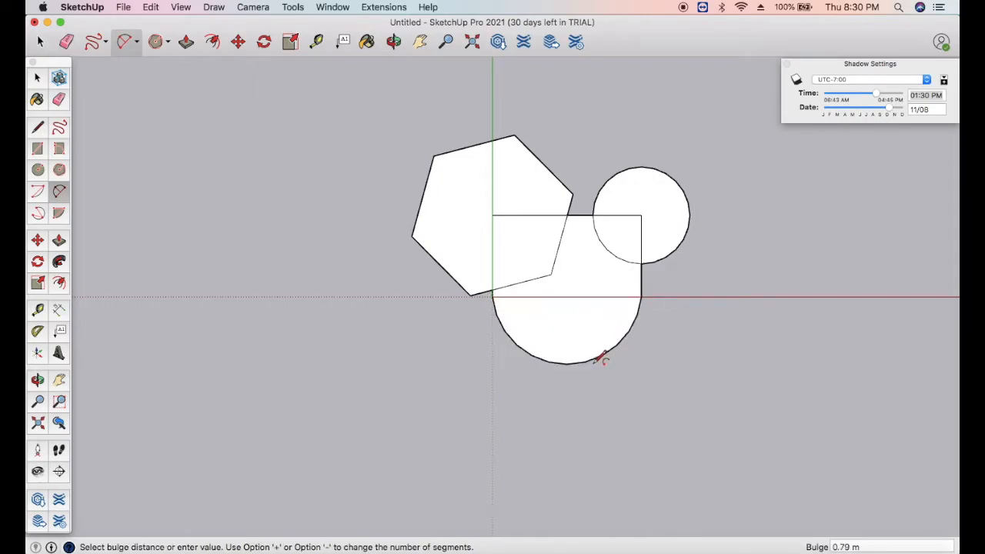
- Draw a closed freehand shape overlapping the hexagon's left side and erase it, including the piece crossing the hexagon
{"action": "left_click", "coordinate": [92, 41]}
{"action": "mouse_move", "coordinate": [307, 179]}
{"action": "left_mouse_down"}
{"action": "mouse_move", "coordinate": [285, 180]}
{"action": "mouse_move", "coordinate": [384, 286]}
{"action": "mouse_move", "coordinate": [343, 150]}
{"action": "mouse_move", "coordinate": [314, 176]}
{"action": "left_mouse_up"}
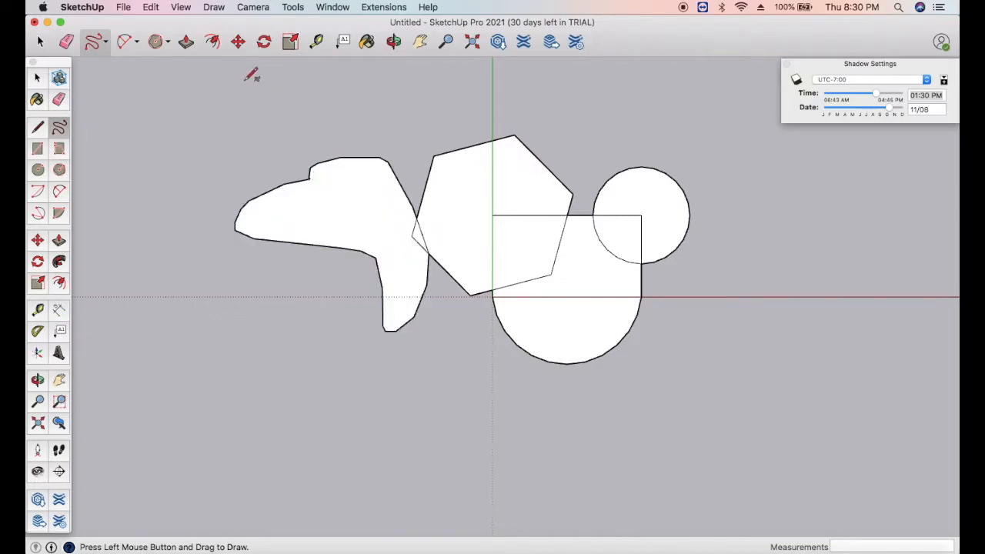
{"action": "left_click", "coordinate": [66, 42]}
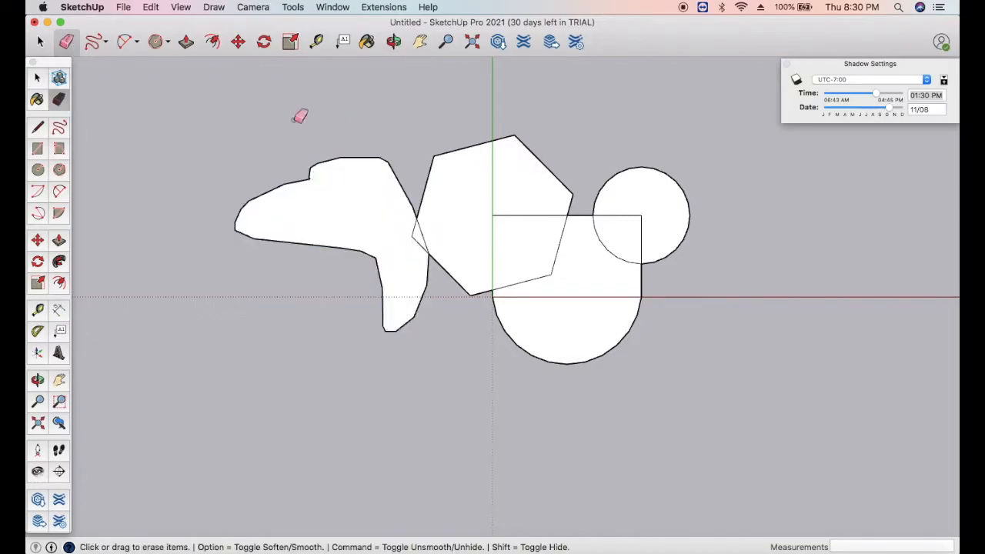
{"action": "left_click", "coordinate": [388, 175]}
{"action": "left_click", "coordinate": [301, 193]}
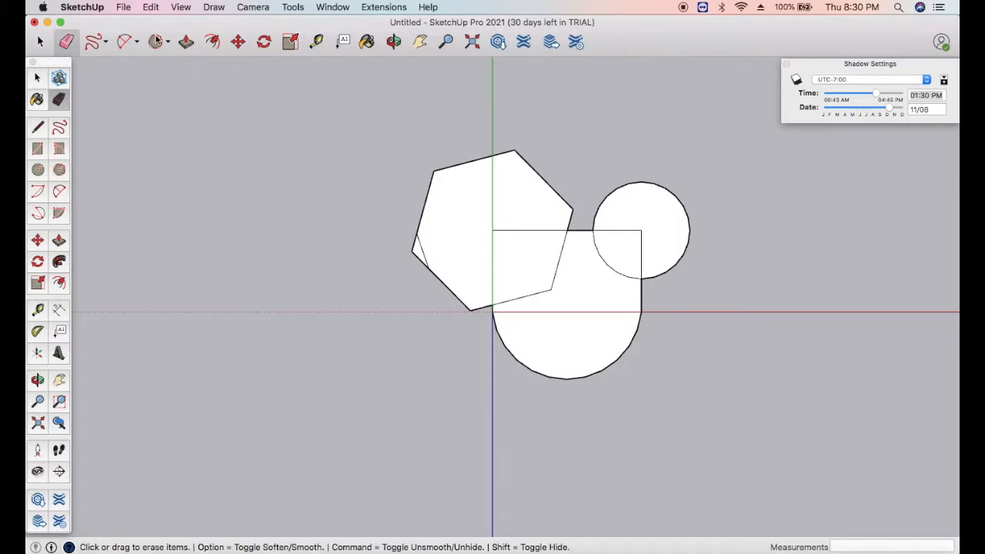
{"action": "left_click", "coordinate": [424, 242]}
- Push/Pull the hexagon's face up by about 3.66 m and undo the extrusion
{"action": "left_click", "coordinate": [185, 42]}
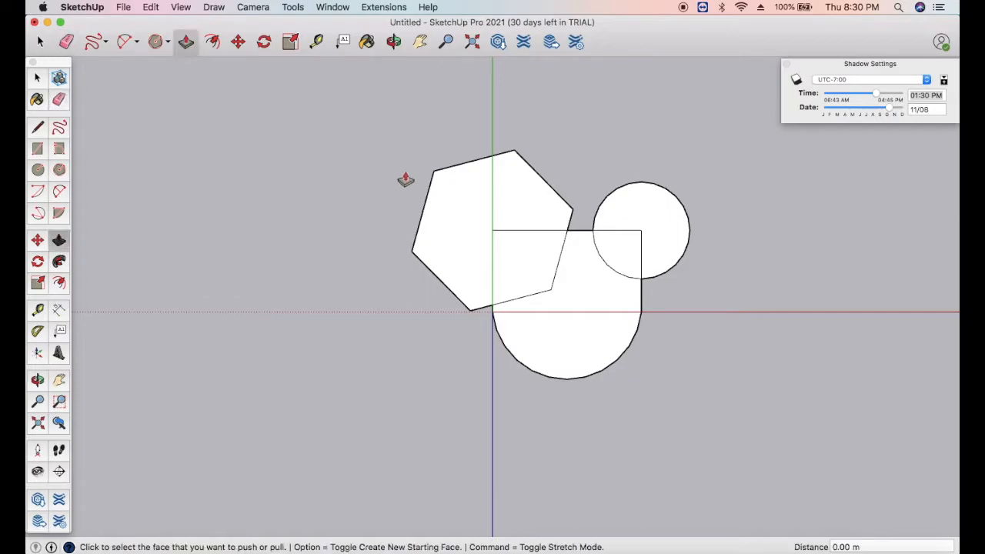
{"action": "left_click", "coordinate": [457, 207]}
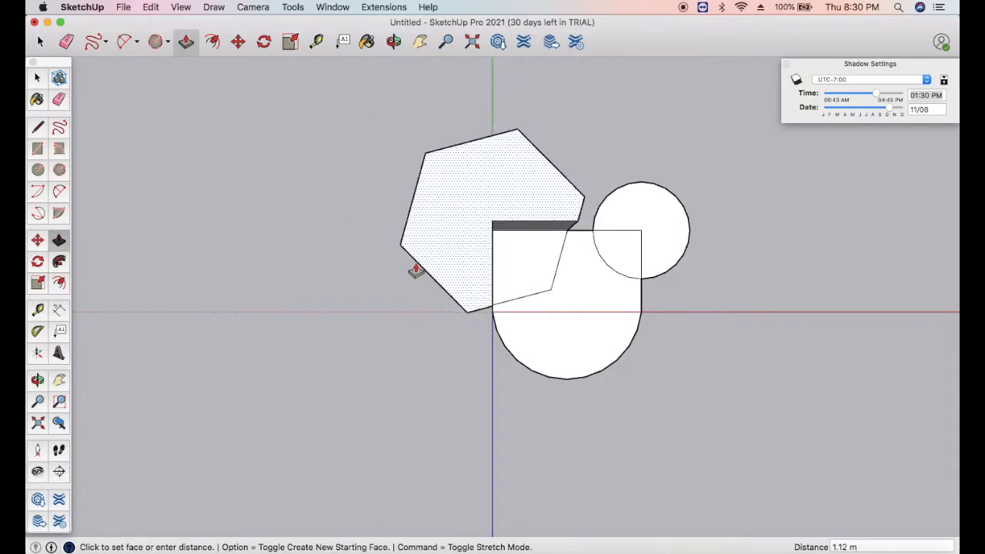
{"action": "left_click", "coordinate": [385, 264]}
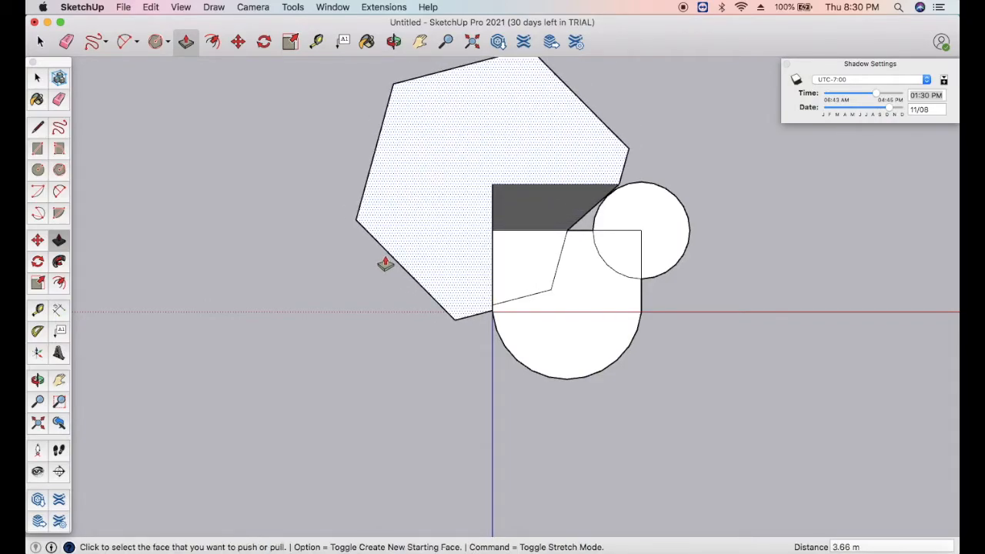
{"action": "key", "text": "super+z"}
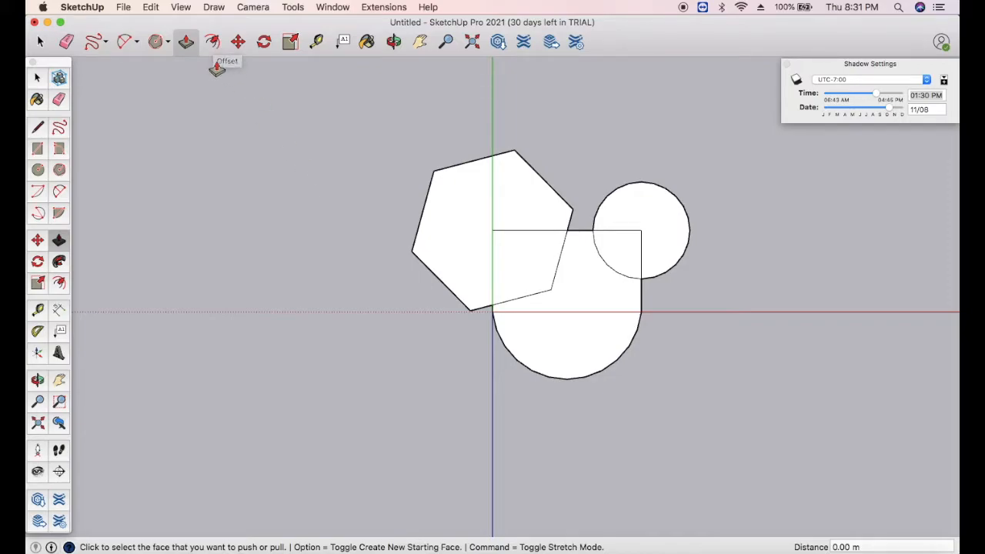
- Select all the drawn shapes and delete them
{"action": "key", "text": "space"}
{"action": "left_click_drag", "start_coordinate": [302, 143], "coordinate": [711, 434]}
{"action": "key", "text": "Delete"}
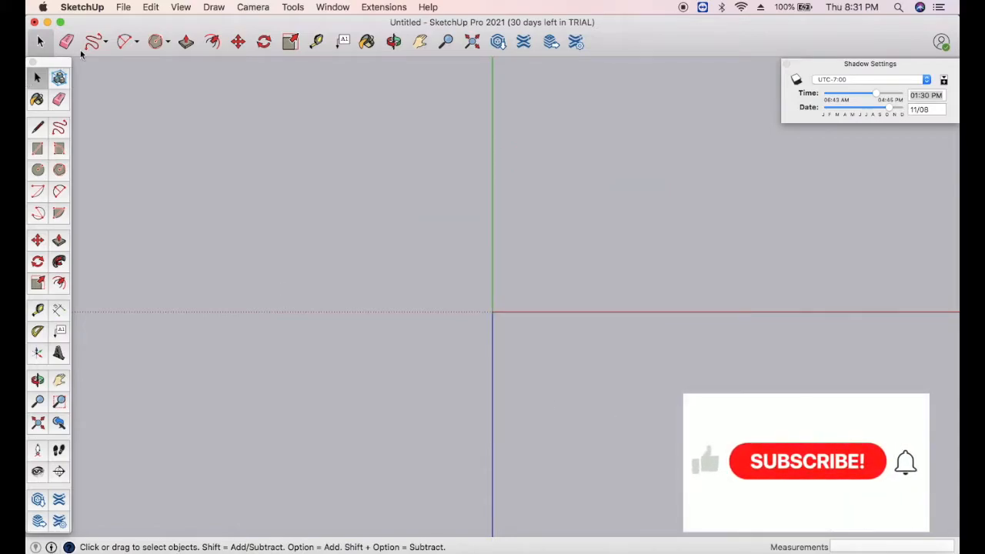
- Draw a rectangle about 2.64 m by 1.63 m from the origin into the positive red and green quadrant
{"action": "left_click", "coordinate": [167, 42]}
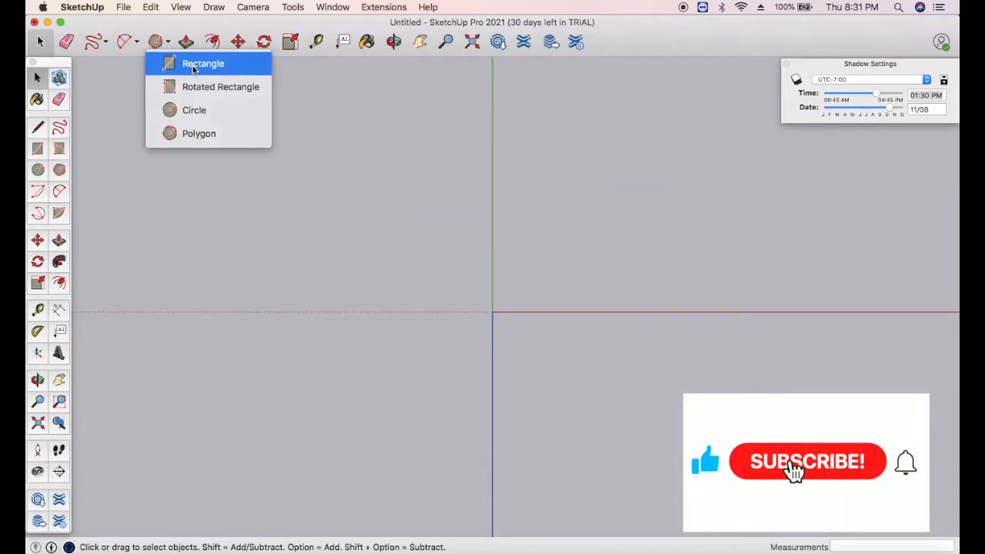
{"action": "left_click", "coordinate": [198, 64]}
{"action": "left_click", "coordinate": [492, 312]}
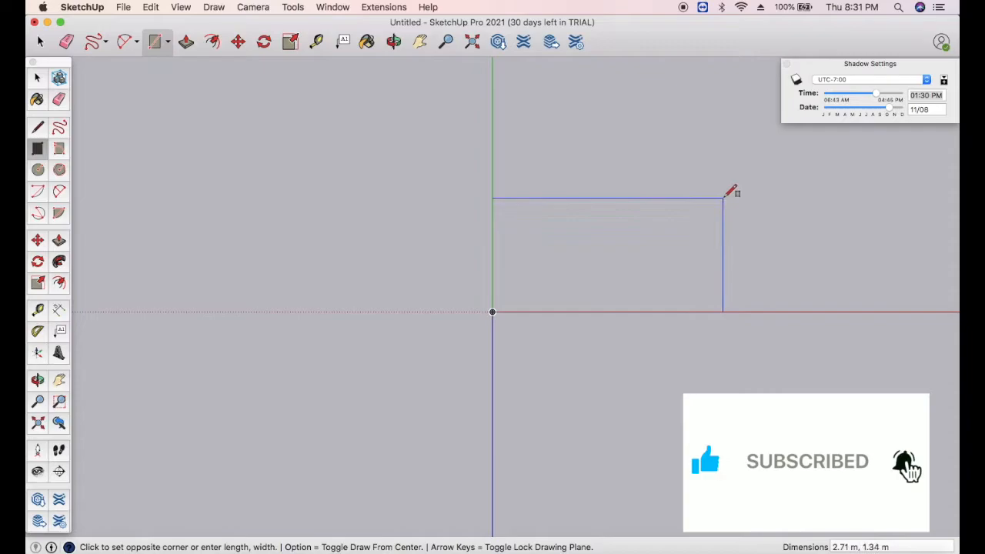
{"action": "left_click", "coordinate": [716, 174]}
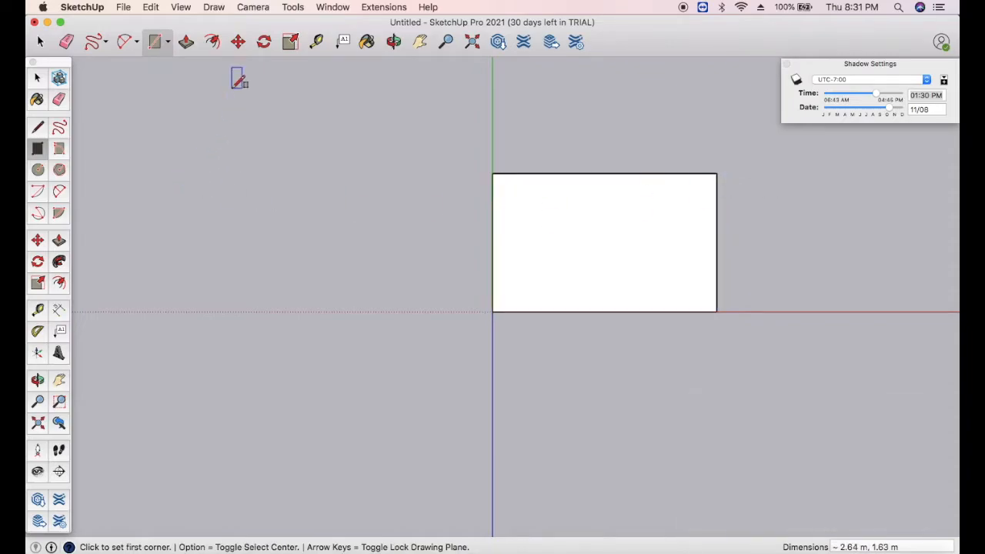
- Offset the rectangle's outline outward by about 0.40 m
{"action": "left_click", "coordinate": [213, 41]}
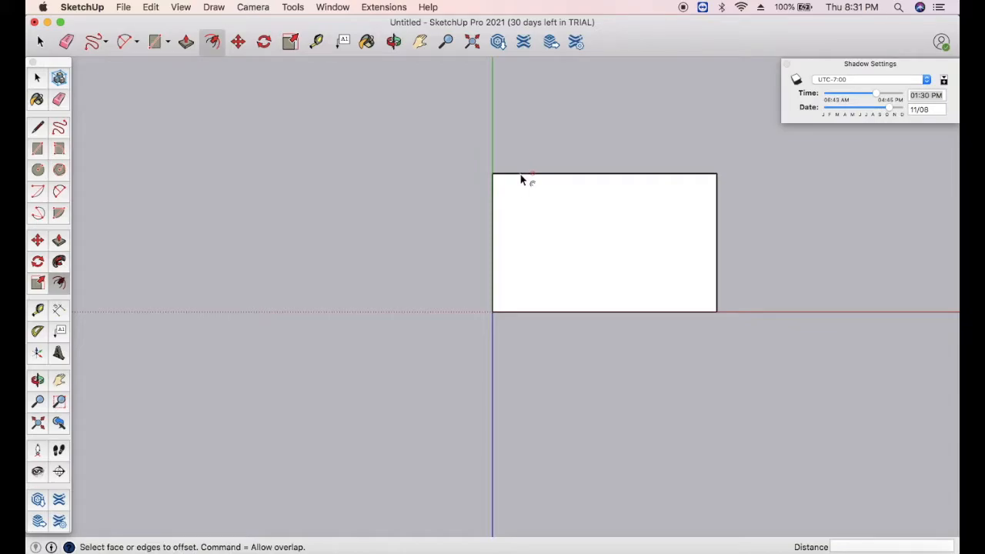
{"action": "left_click", "coordinate": [535, 188]}
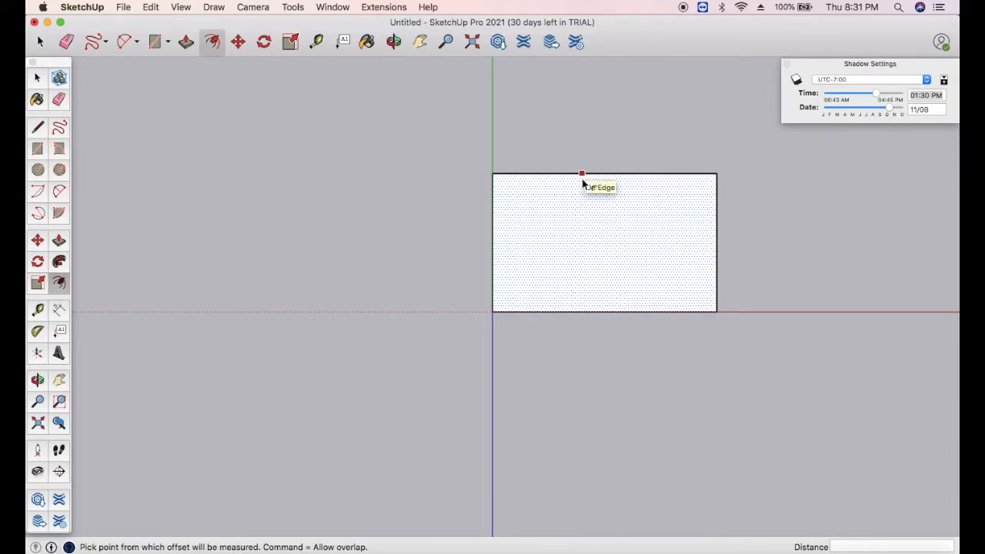
{"action": "left_click", "coordinate": [583, 183]}
{"action": "left_click", "coordinate": [582, 145]}
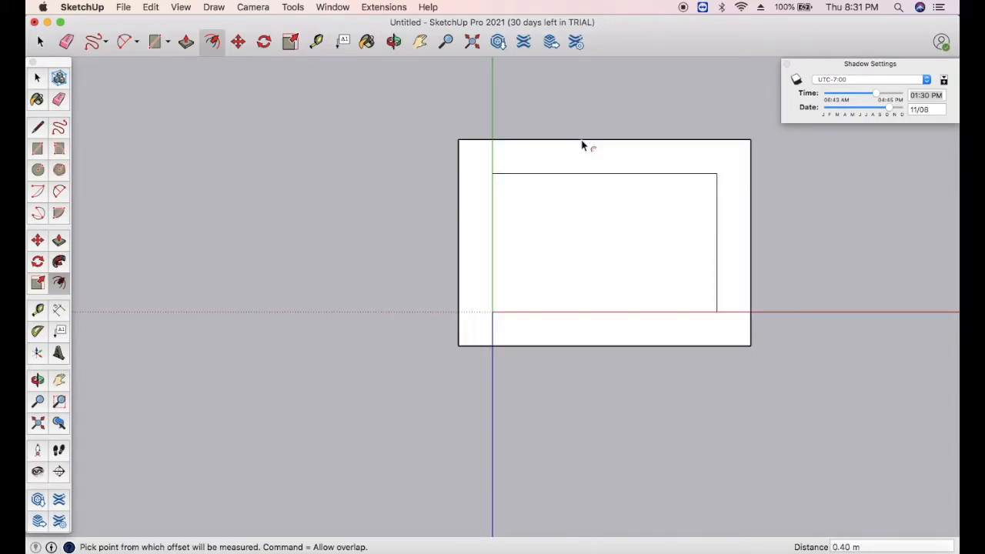
- Offset the original rectangle's outline slightly inward and undo both the inner and the outer offsets
{"action": "left_click", "coordinate": [212, 41]}
{"action": "left_click", "coordinate": [589, 175]}
{"action": "middle_click_drag", "start_coordinate": [589, 180], "coordinate": [590, 187]}
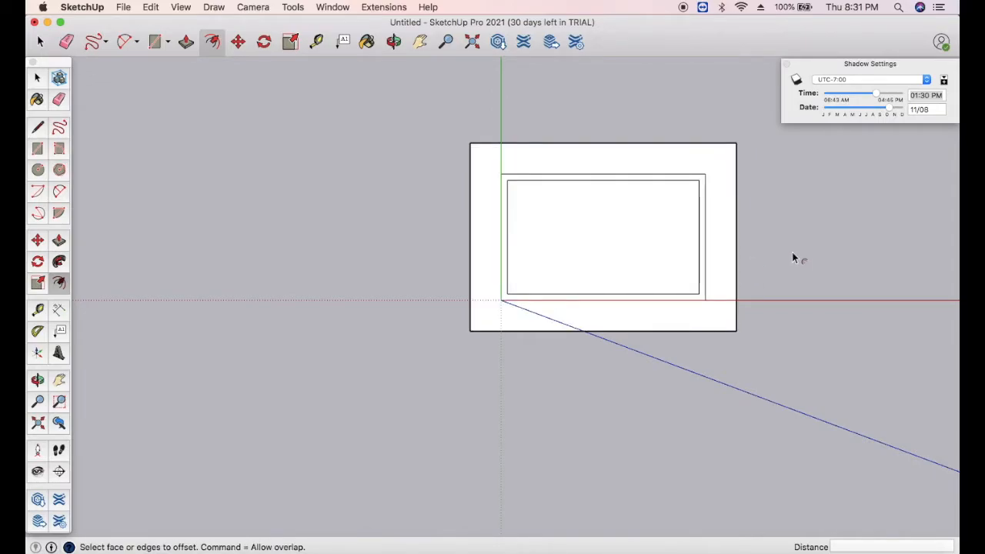
{"action": "key", "text": "super+z"}
{"action": "key", "text": "super+z"}
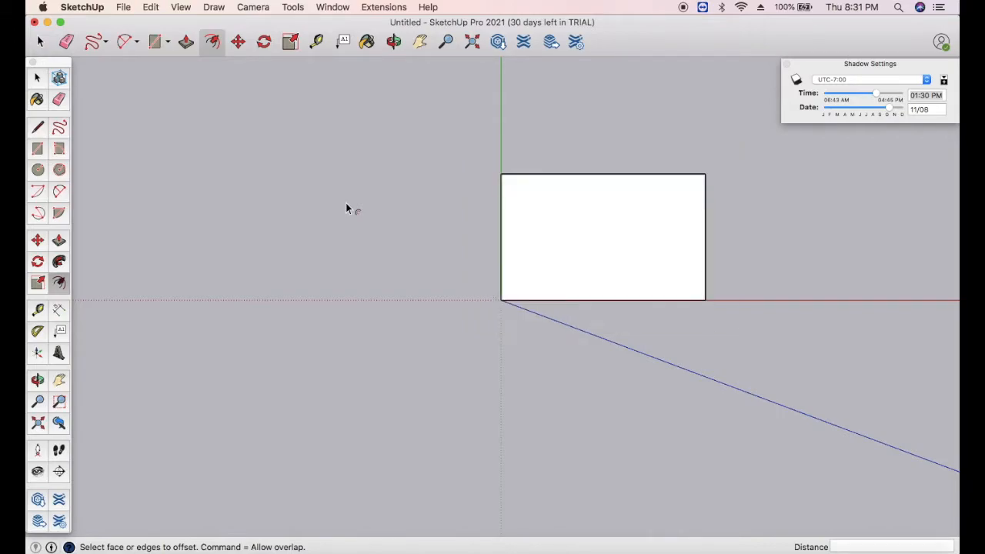
- Move the rectangle about 0.14 m in the negative direction along the red axis
{"action": "left_click", "coordinate": [238, 42]}
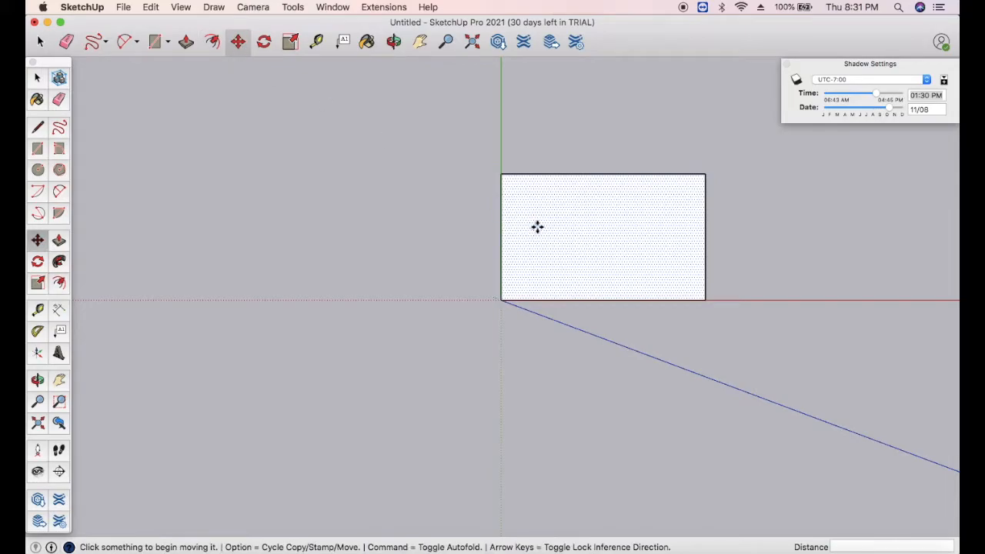
{"action": "left_click", "coordinate": [536, 226]}
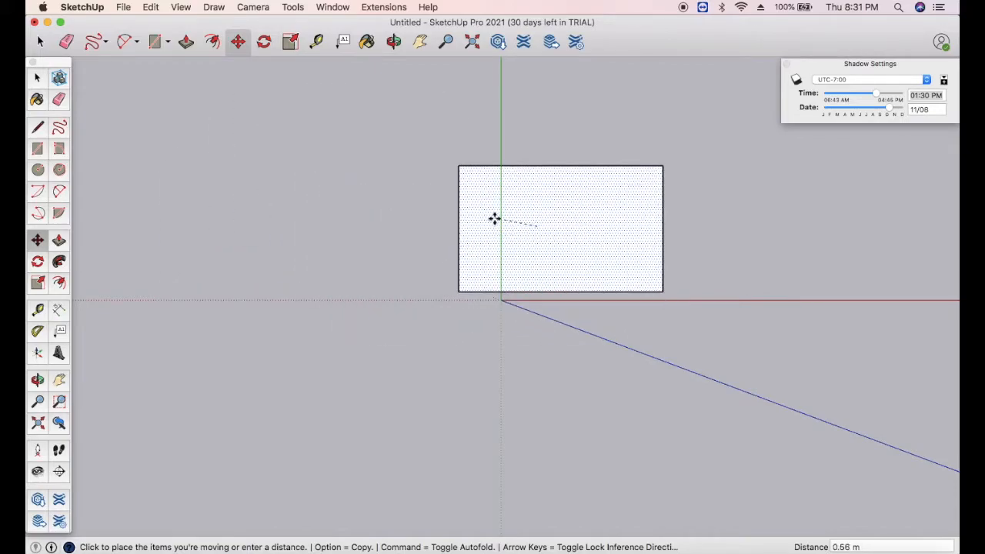
{"action": "left_click", "coordinate": [526, 223]}
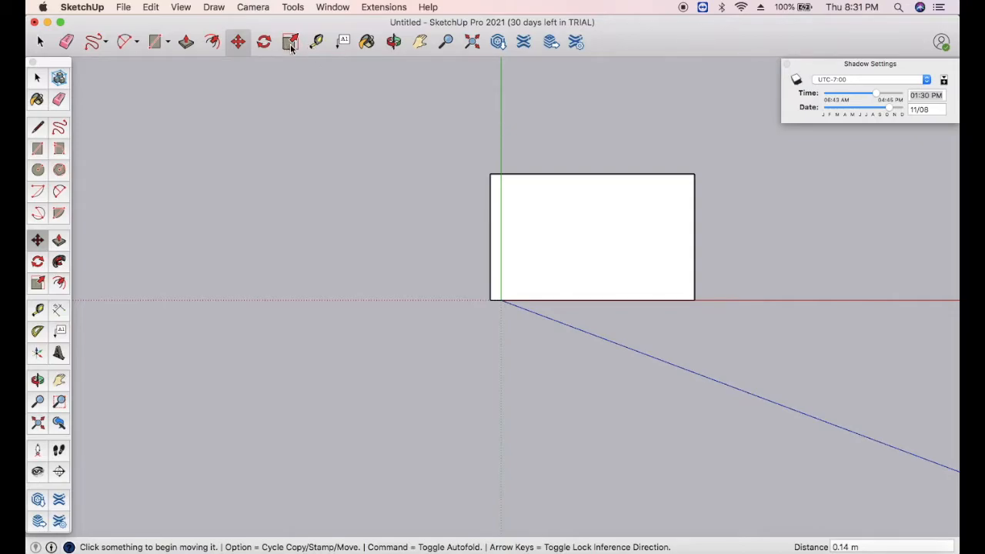
{"action": "left_click", "coordinate": [263, 43]}
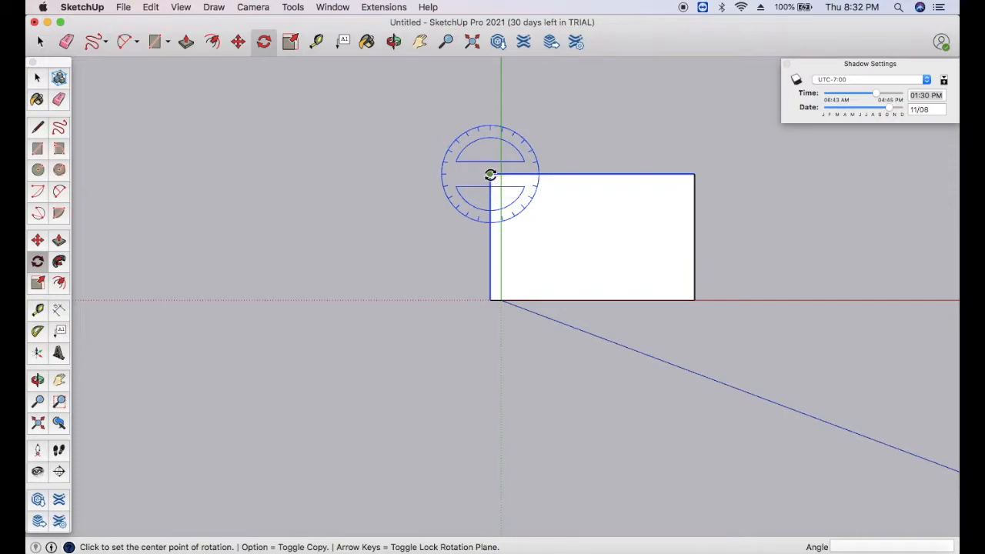
{"action": "left_click", "coordinate": [490, 175]}
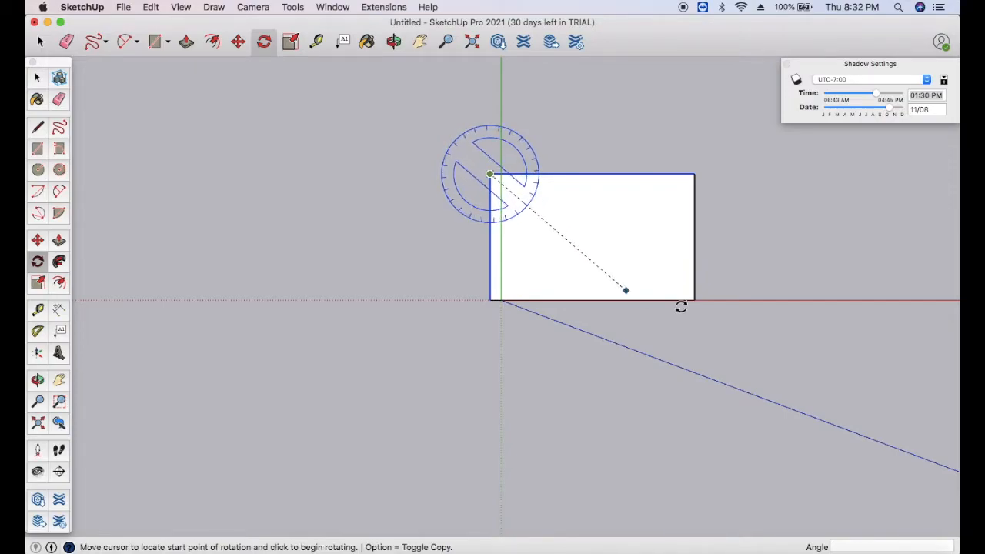
{"action": "left_click", "coordinate": [624, 346]}
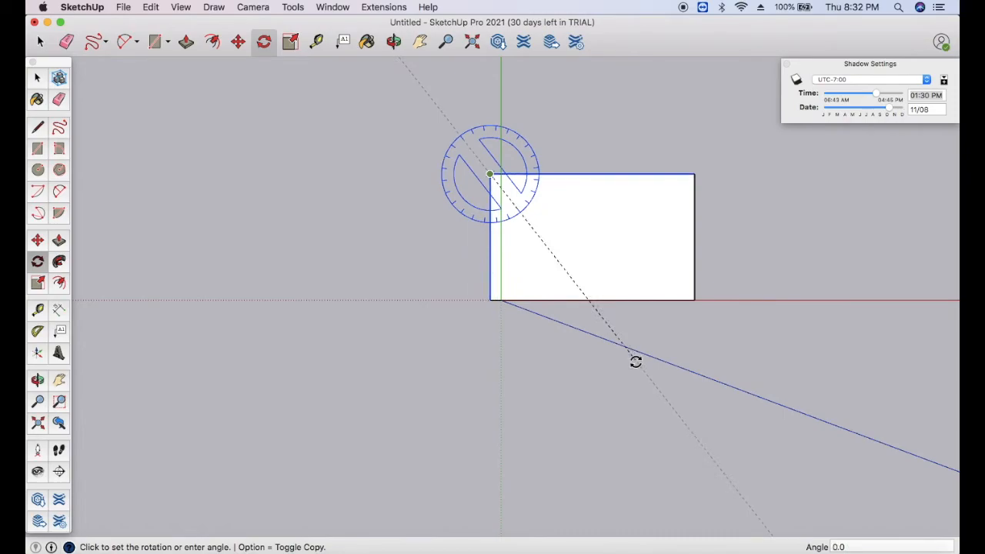
{"action": "key", "text": "Escape"}
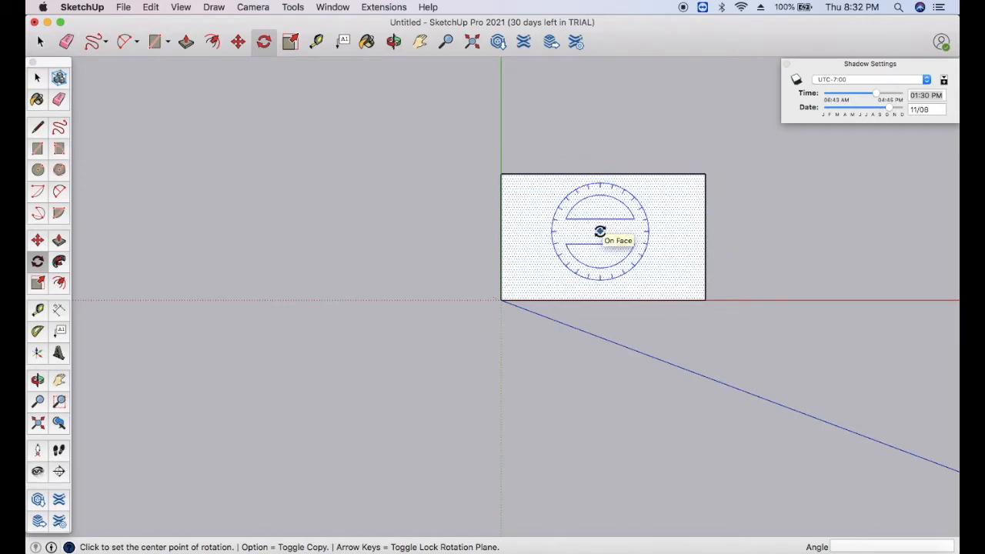
- Rotate the rectangle 30 degrees clockwise about a point near the middle of its face
{"action": "left_click", "coordinate": [599, 231]}
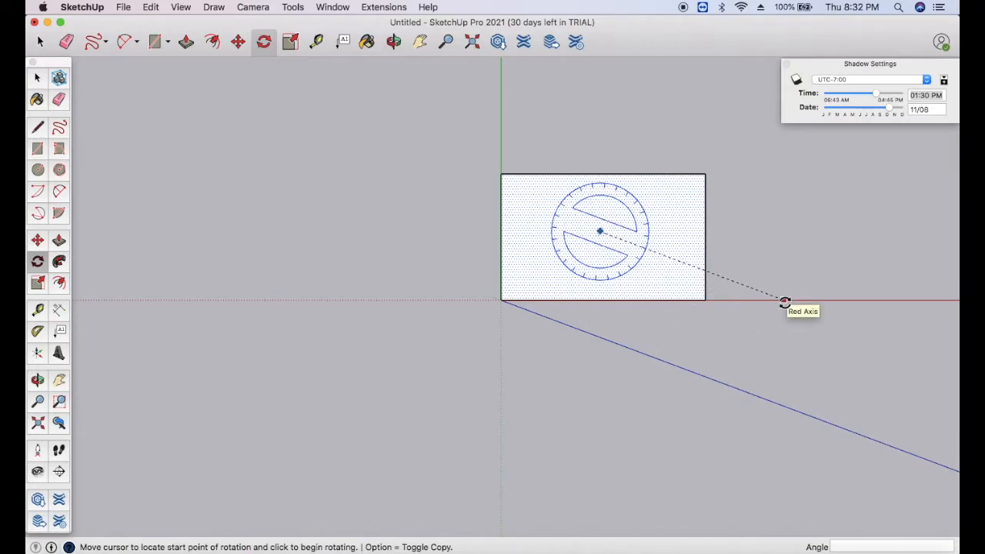
{"action": "left_click", "coordinate": [784, 301]}
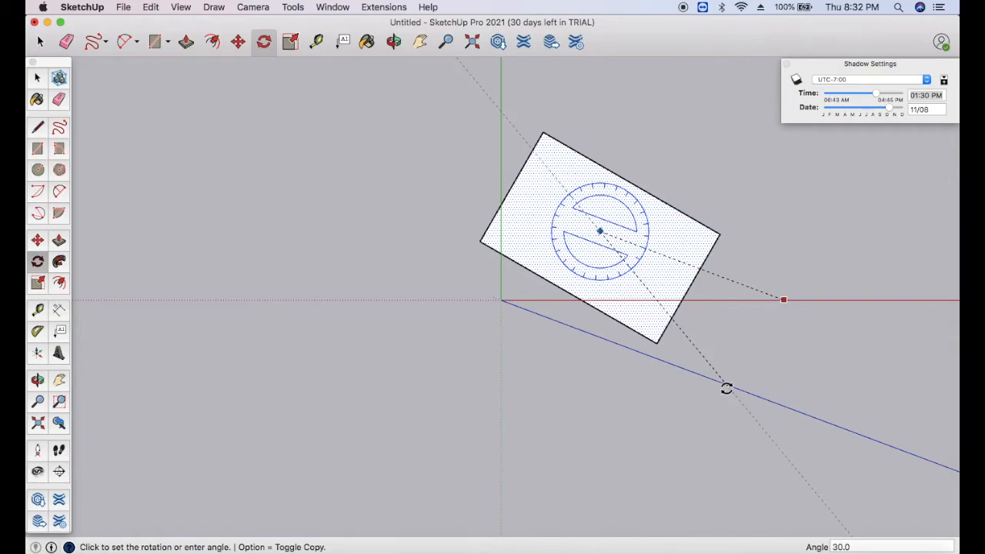
{"action": "left_click", "coordinate": [726, 389]}
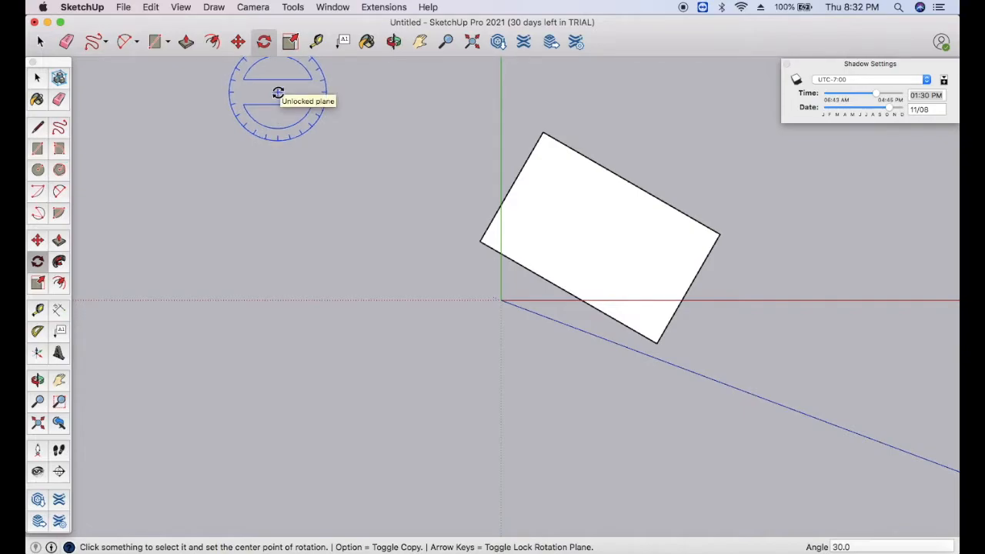
- Measure the rotated rectangle's long upper edge from corner to corner with the Tape Measure
{"action": "left_click", "coordinate": [316, 43]}
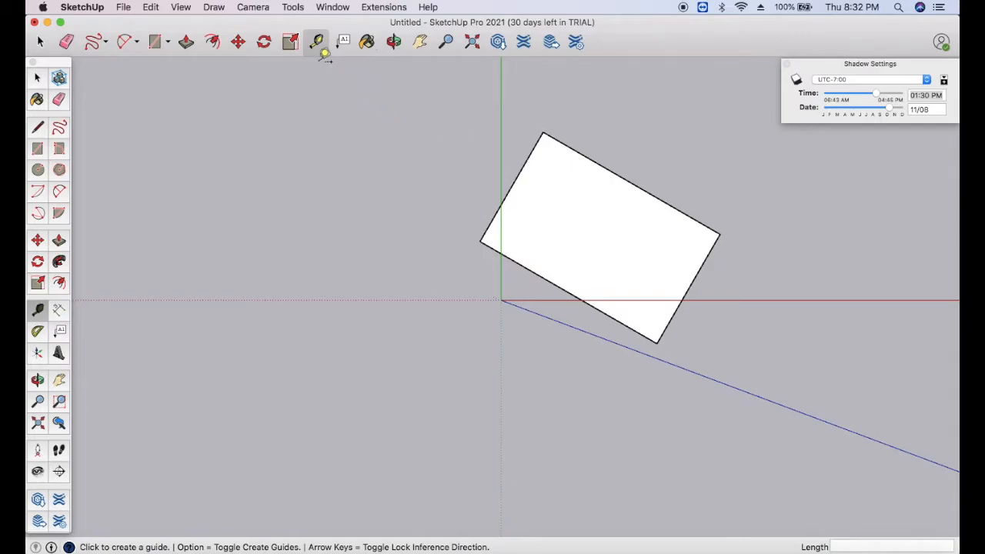
{"action": "left_click", "coordinate": [549, 129]}
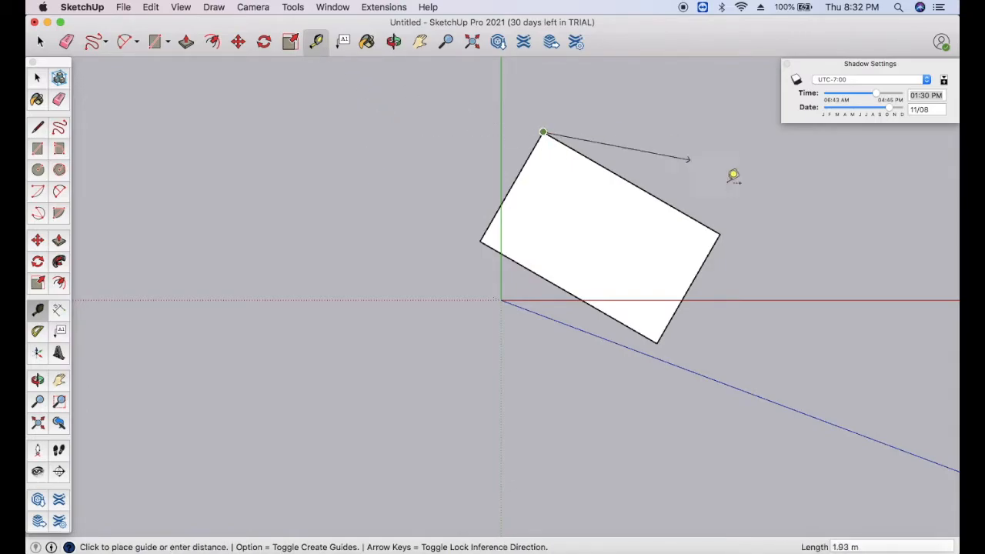
{"action": "left_click", "coordinate": [725, 223]}
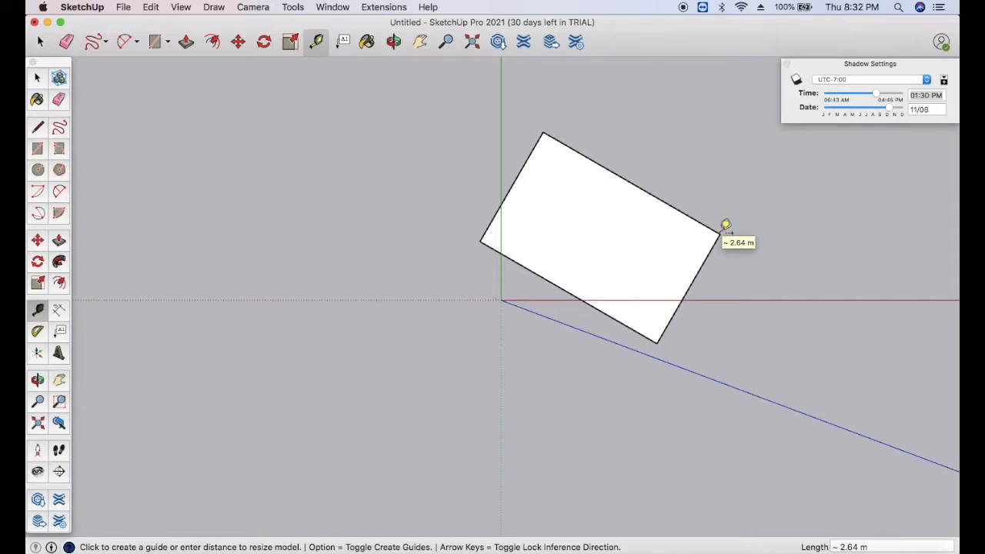
- Attach a coordinate text label to the rectangle's topmost corner and place it beside the far end of the long upper edge
{"action": "left_click", "coordinate": [344, 42]}
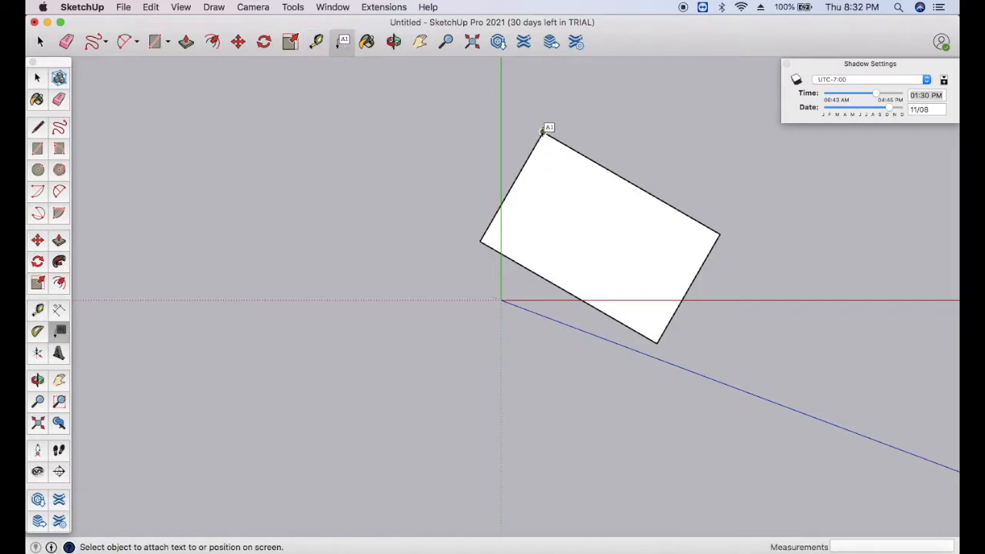
{"action": "left_click", "coordinate": [543, 132]}
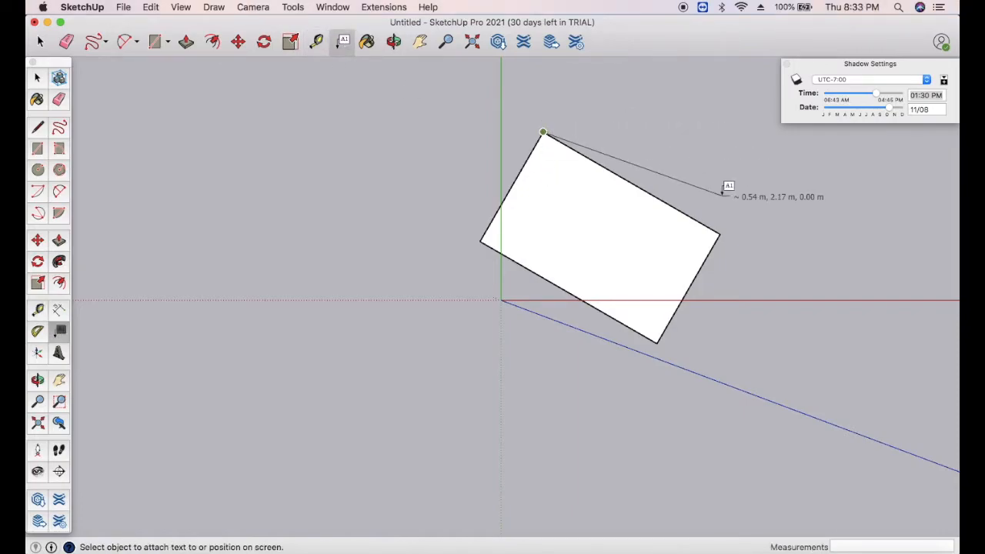
{"action": "left_click", "coordinate": [717, 238]}
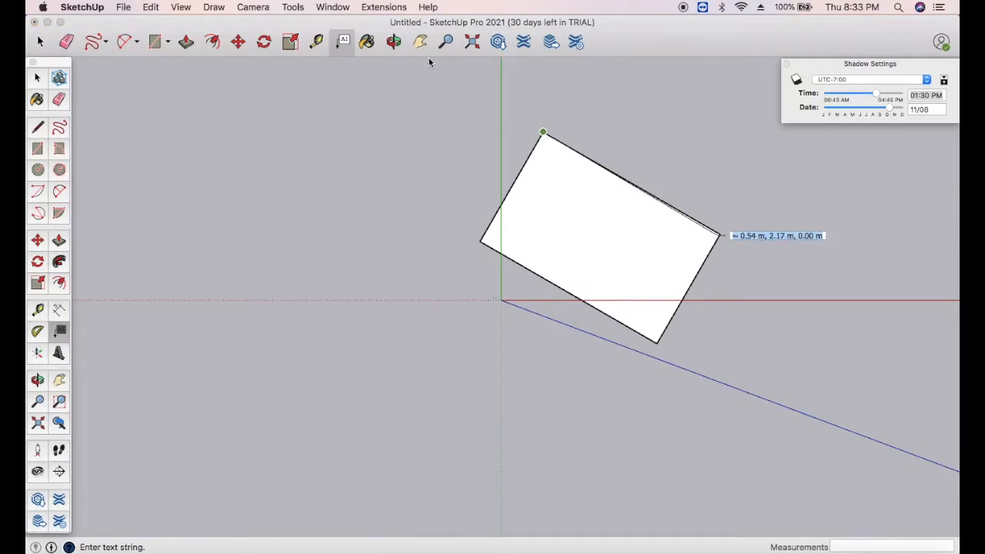
- Paint the rectangle's face green with the Paint Bucket and repaint it pink
{"action": "left_click", "coordinate": [366, 42]}
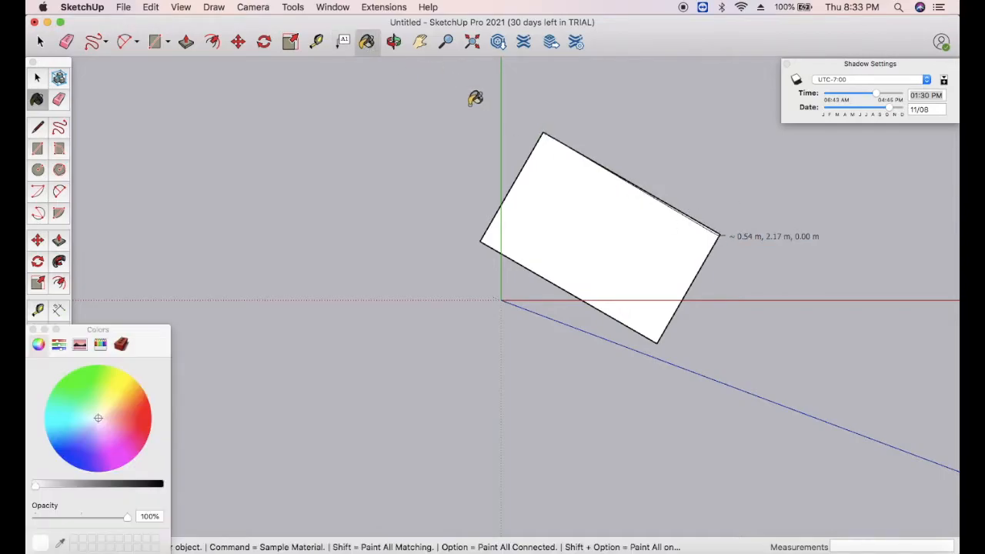
{"action": "left_click", "coordinate": [75, 389]}
{"action": "left_click", "coordinate": [595, 210]}
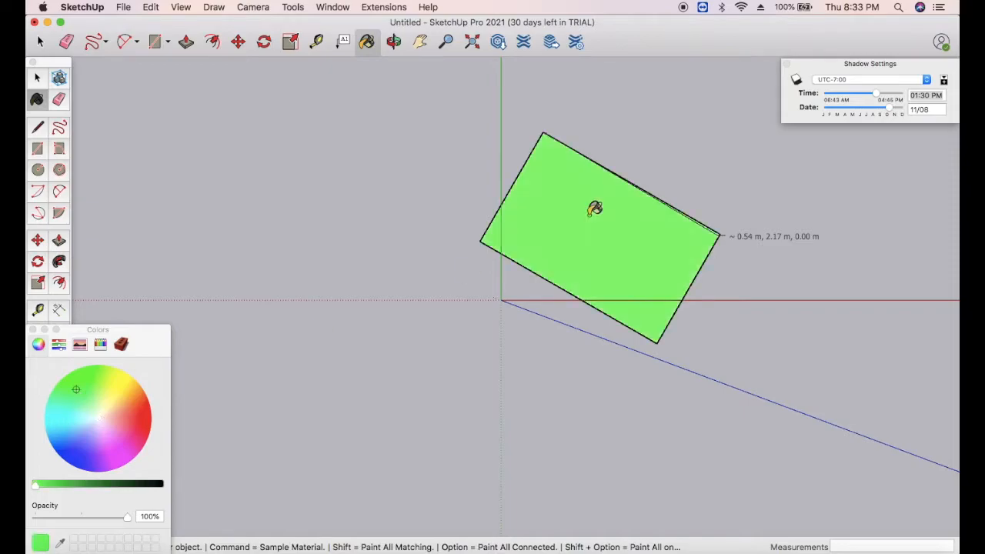
{"action": "left_click", "coordinate": [125, 426]}
{"action": "left_click", "coordinate": [606, 201]}
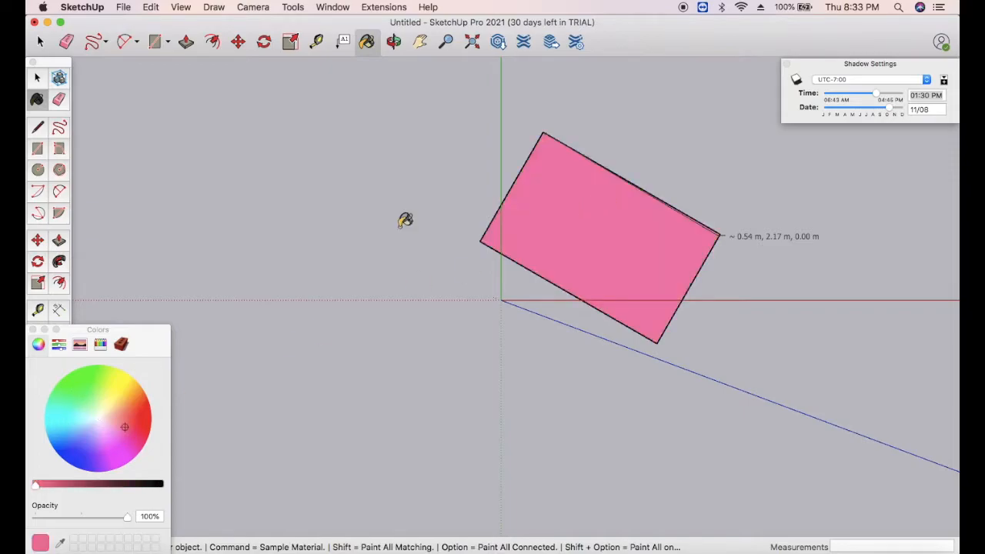
- Close the colour picker and delete the pink rectangle with its edges
{"action": "left_click", "coordinate": [394, 43]}
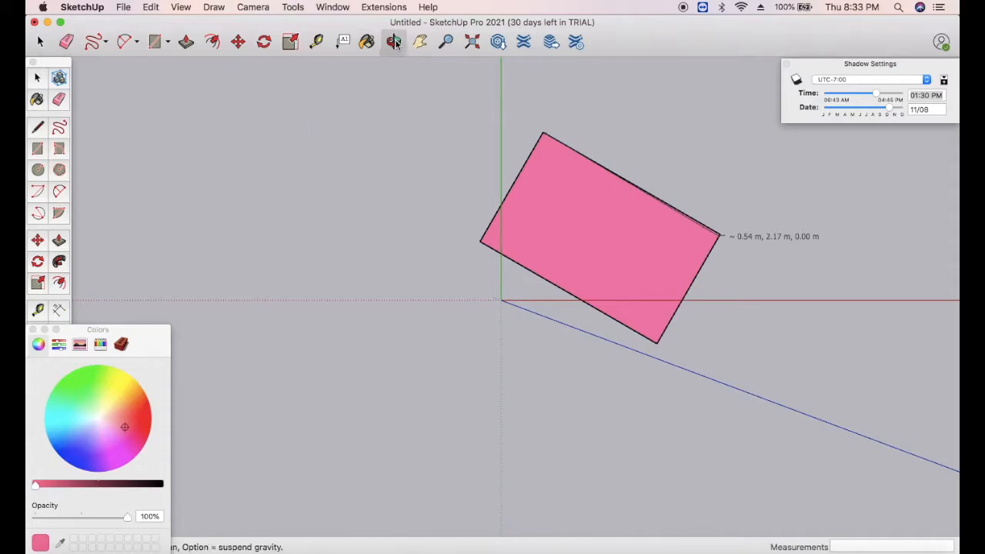
{"action": "left_click", "coordinate": [472, 43]}
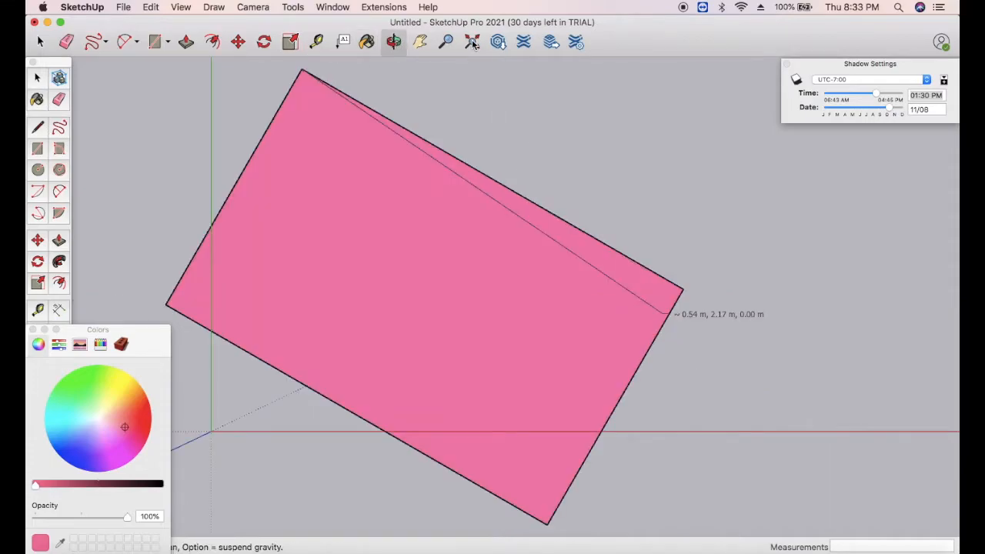
{"action": "left_click", "coordinate": [447, 43]}
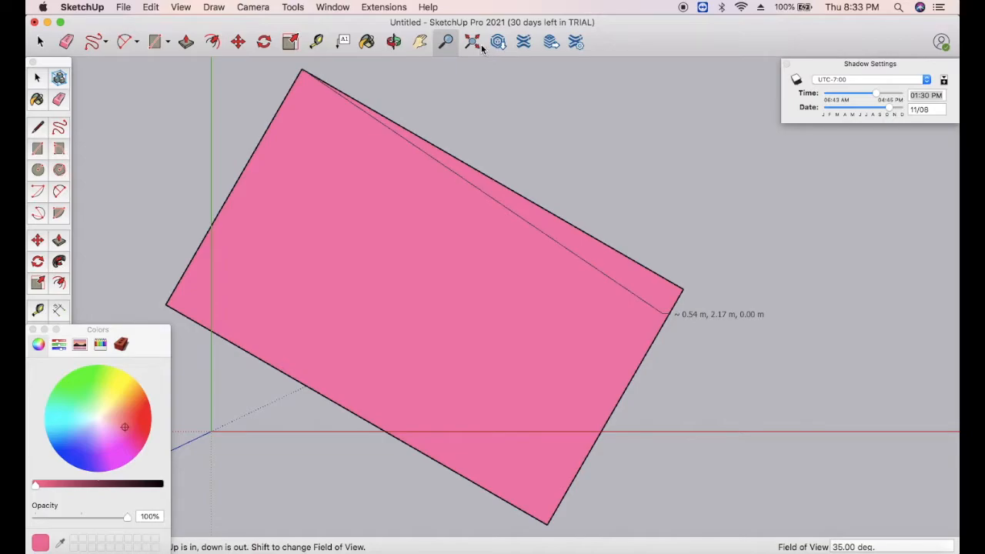
{"action": "left_click", "coordinate": [34, 330]}
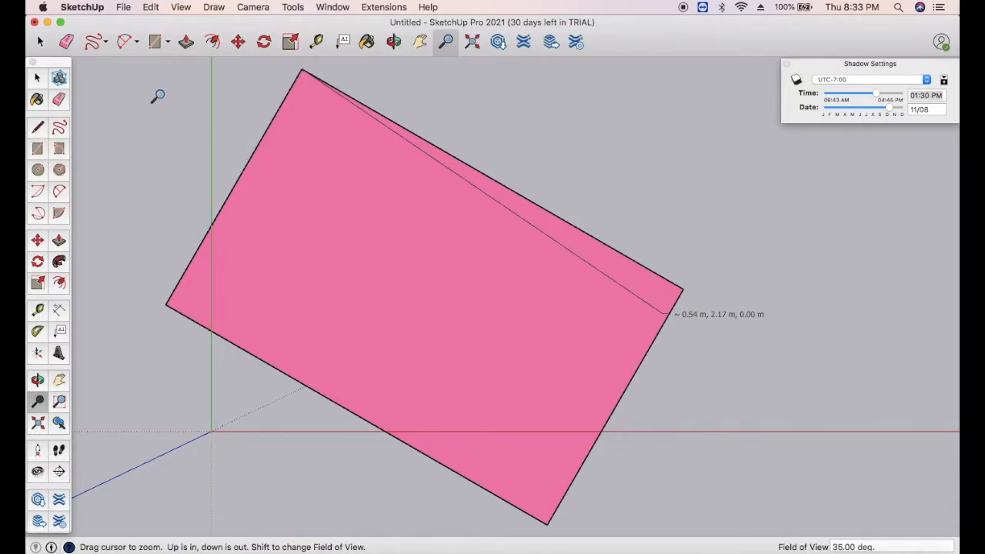
{"action": "left_click_drag", "start_coordinate": [159, 95], "coordinate": [579, 324]}
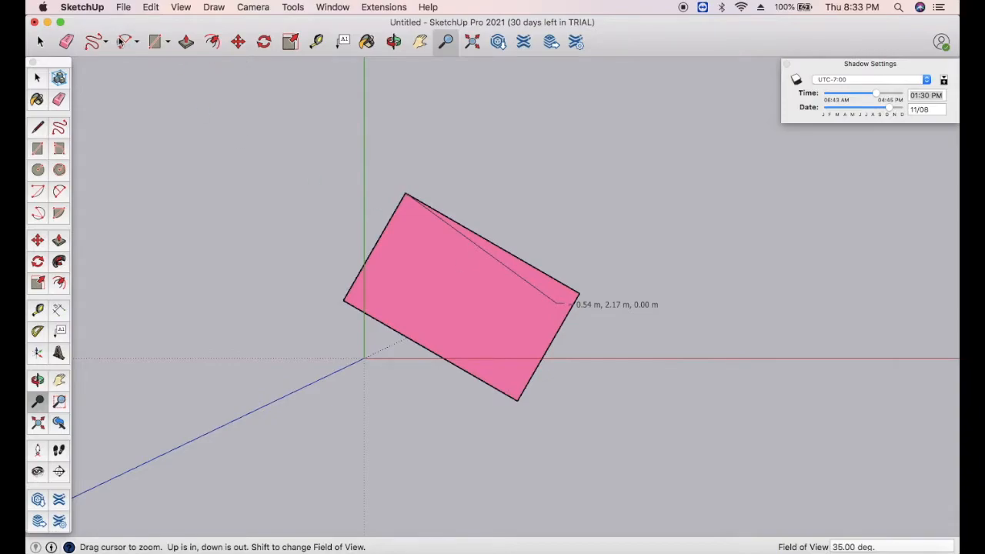
{"action": "left_click", "coordinate": [40, 42]}
{"action": "left_click_drag", "start_coordinate": [271, 150], "coordinate": [646, 474]}
{"action": "key", "text": "Delete"}
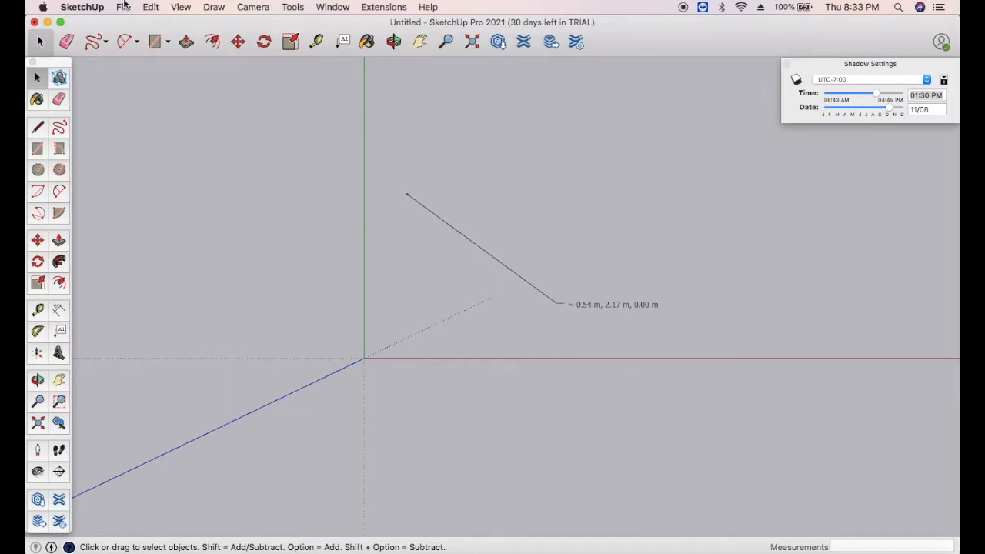
{"action": "left_click", "coordinate": [292, 6]}
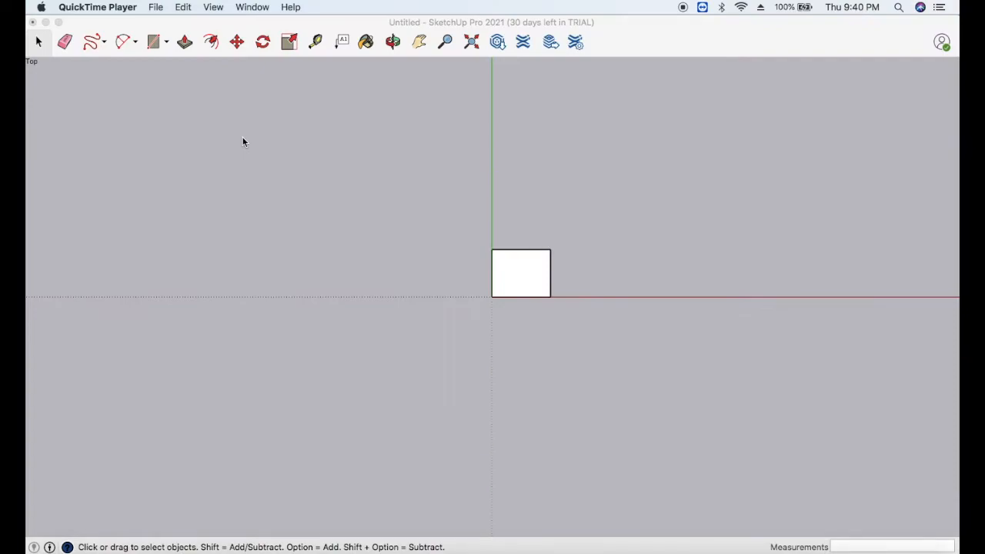
- Move the small rectangle about 4.77 m toward the negative red direction and about 0.10 m closer to the red axis
{"action": "left_click", "coordinate": [331, 157]}
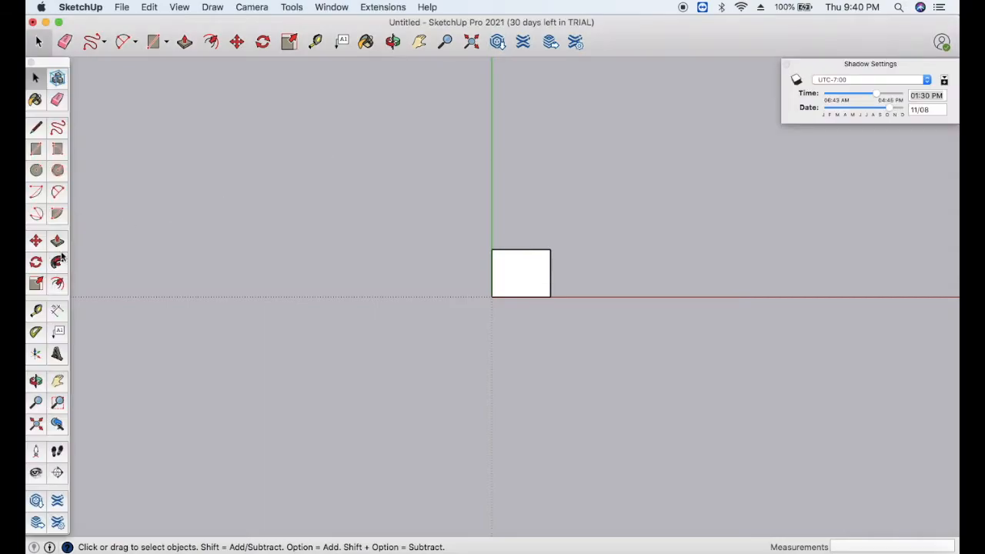
{"action": "left_click", "coordinate": [36, 241]}
{"action": "left_click", "coordinate": [506, 267]}
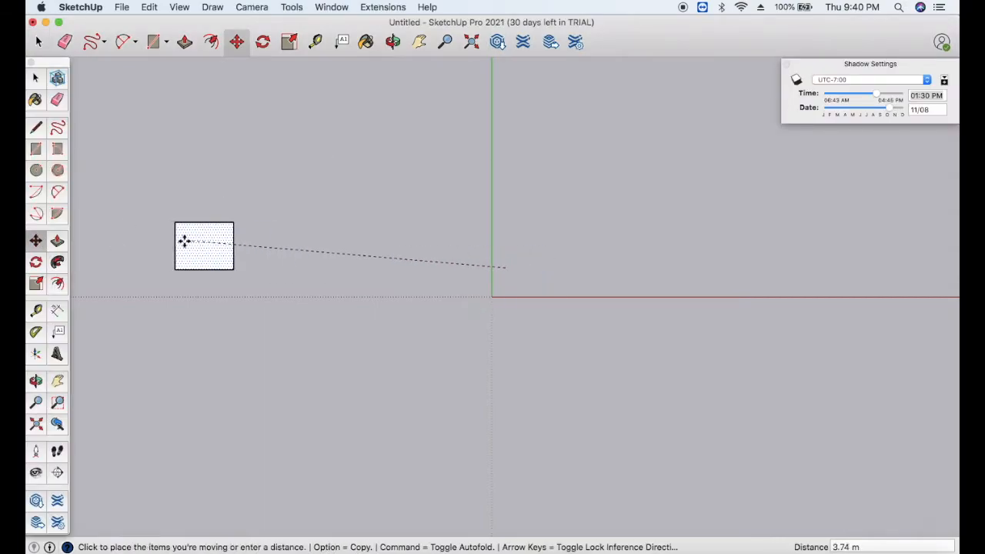
{"action": "left_click", "coordinate": [101, 260]}
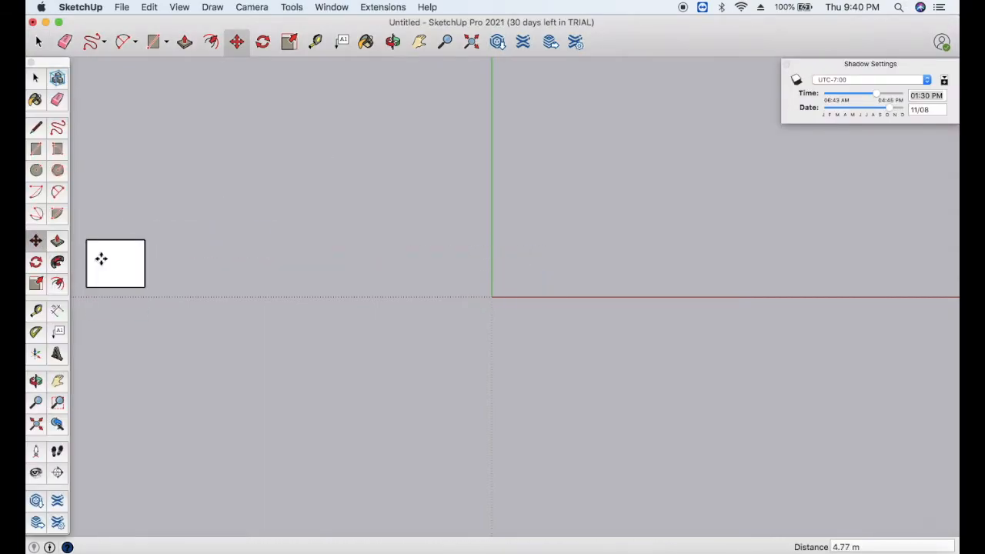
{"action": "left_click", "coordinate": [100, 260]}
{"action": "left_click", "coordinate": [101, 267]}
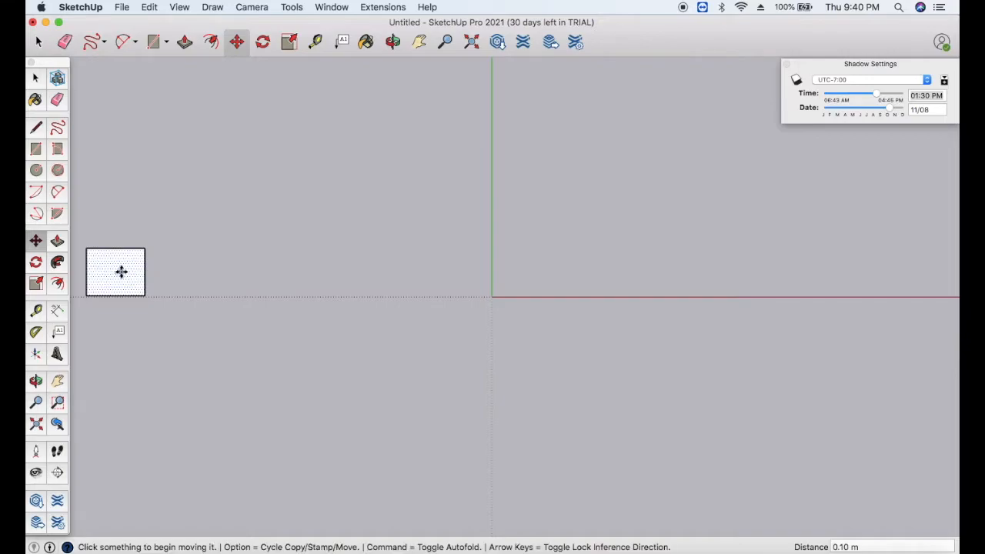
- Copy the small rectangle 1 m along the positive red direction with the Move tool
{"action": "left_click", "coordinate": [129, 269]}
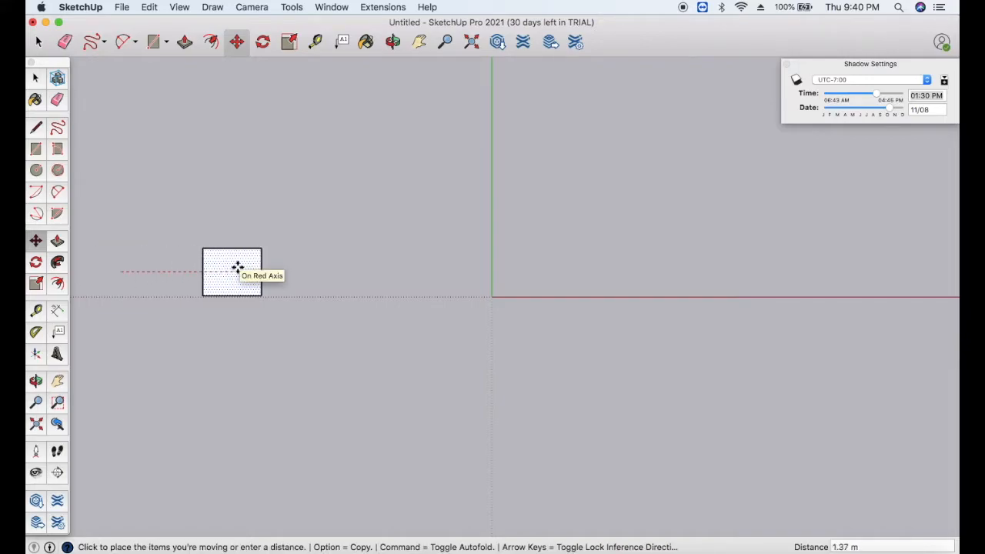
{"action": "key", "text": "alt"}
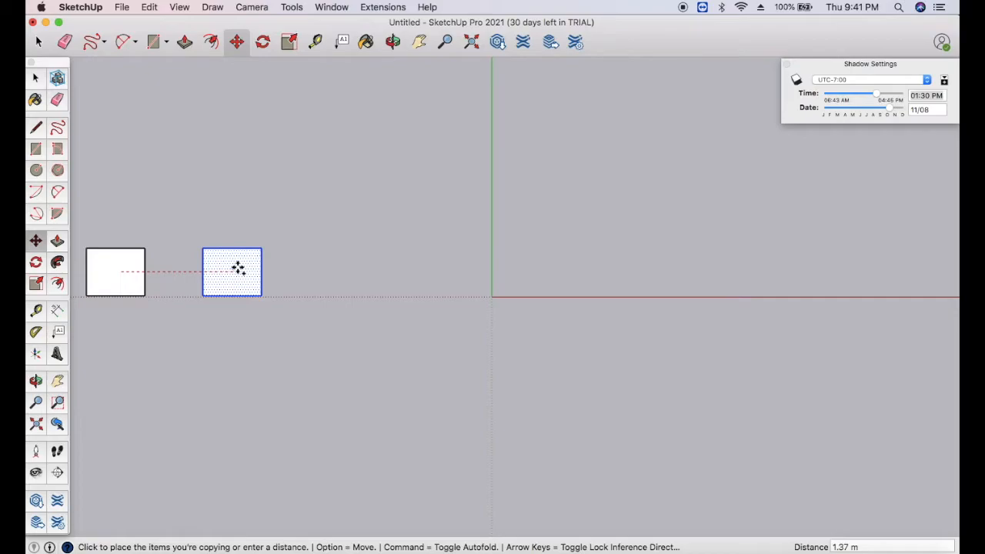
{"action": "type", "text": "1"}
{"action": "key", "text": "Return"}
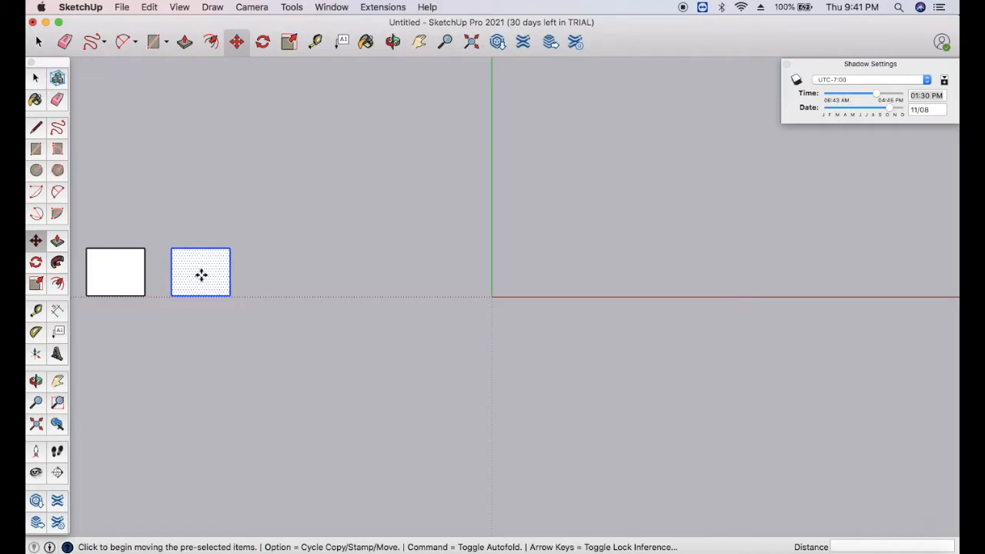
- Copy the second rectangle about 7.92 m along the positive red direction and divide the distance into an array with 7/
{"action": "left_click", "coordinate": [201, 275]}
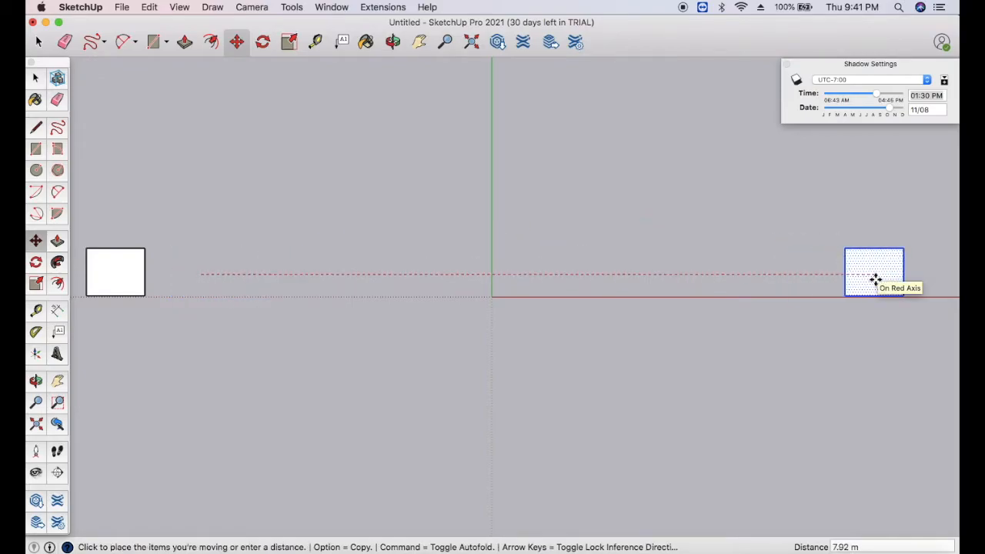
{"action": "key", "text": "alt"}
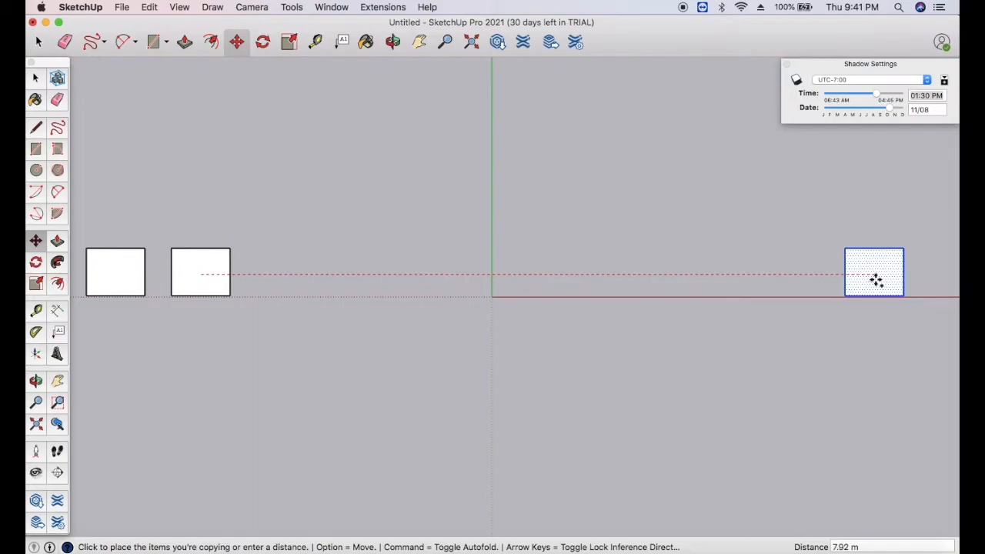
{"action": "type", "text": "7/"}
{"action": "key", "text": "Return"}
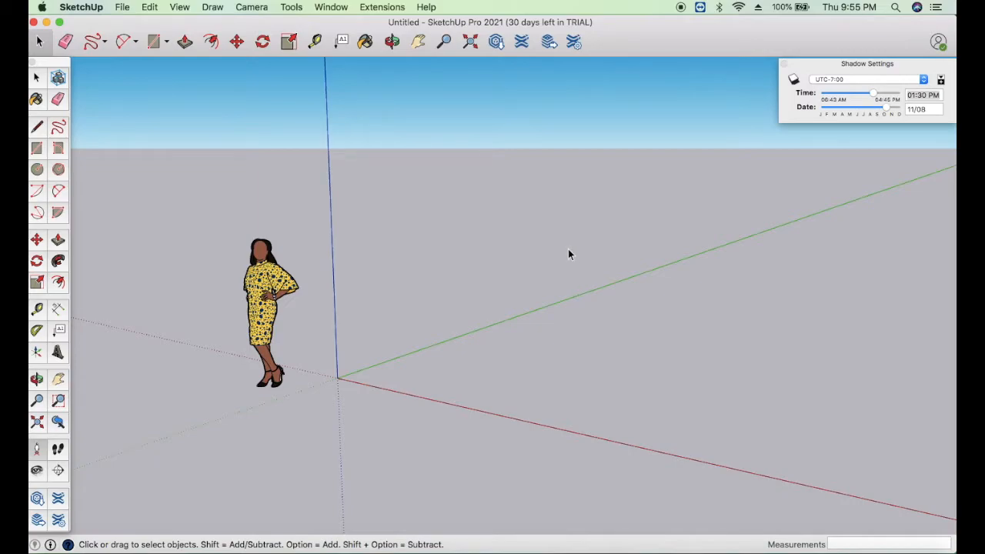
- Delete the default scale figure standing near the origin in the new model
{"action": "left_click", "coordinate": [263, 278]}
{"action": "key", "text": "Delete"}
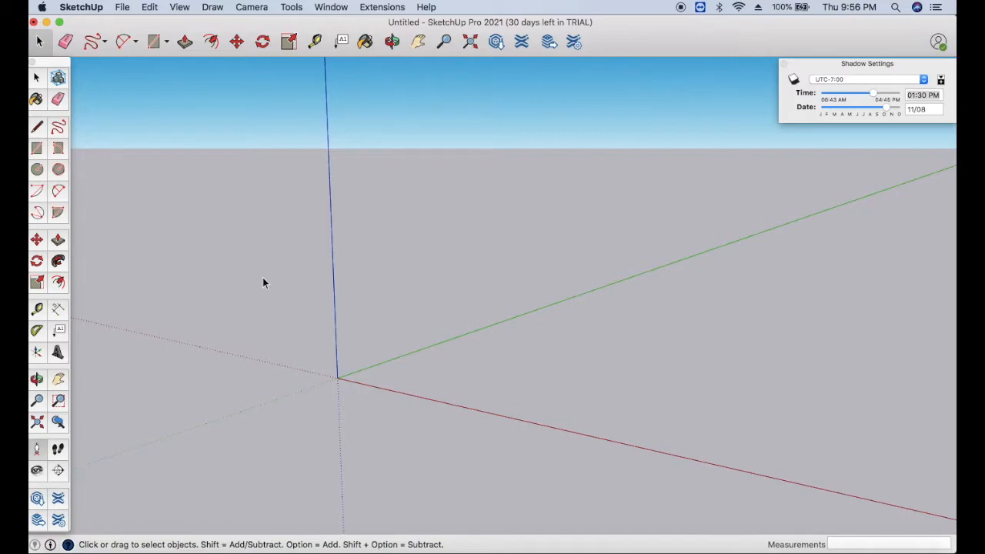
- Draw a rectangle on the ground near the origin between the red and green axes and push/pull it up about 1.26 m
{"action": "left_click", "coordinate": [153, 41]}
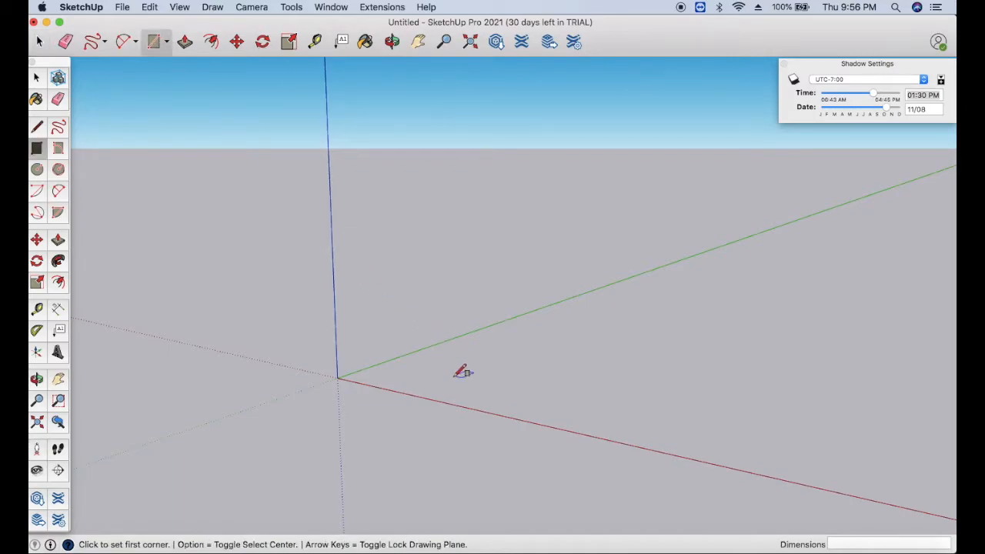
{"action": "left_click", "coordinate": [411, 374]}
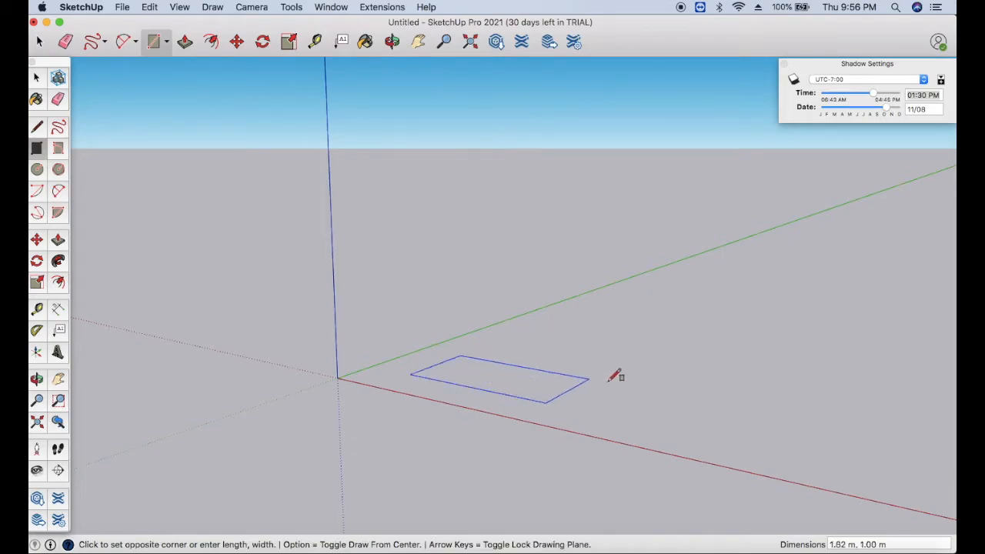
{"action": "left_click", "coordinate": [733, 330]}
{"action": "left_click", "coordinate": [184, 42]}
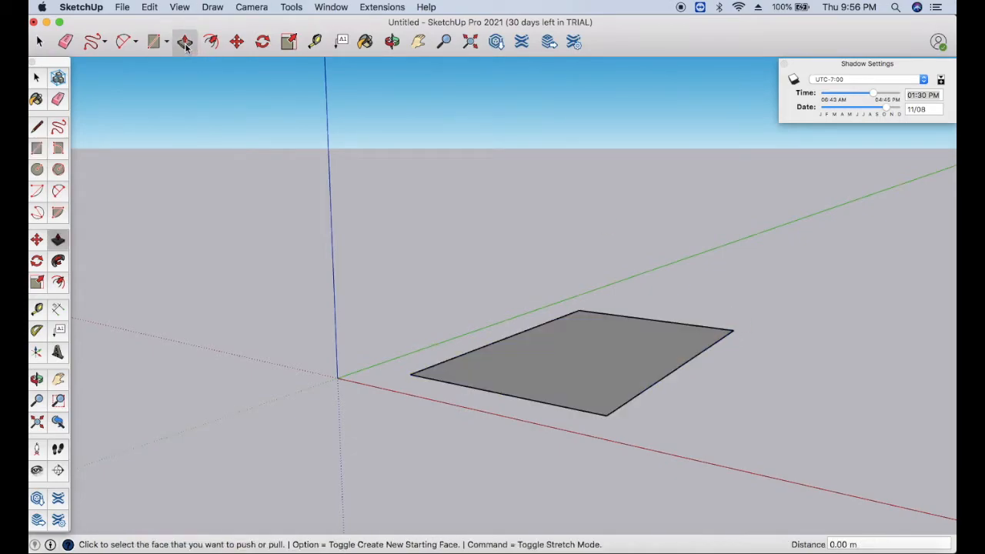
{"action": "left_click", "coordinate": [583, 359]}
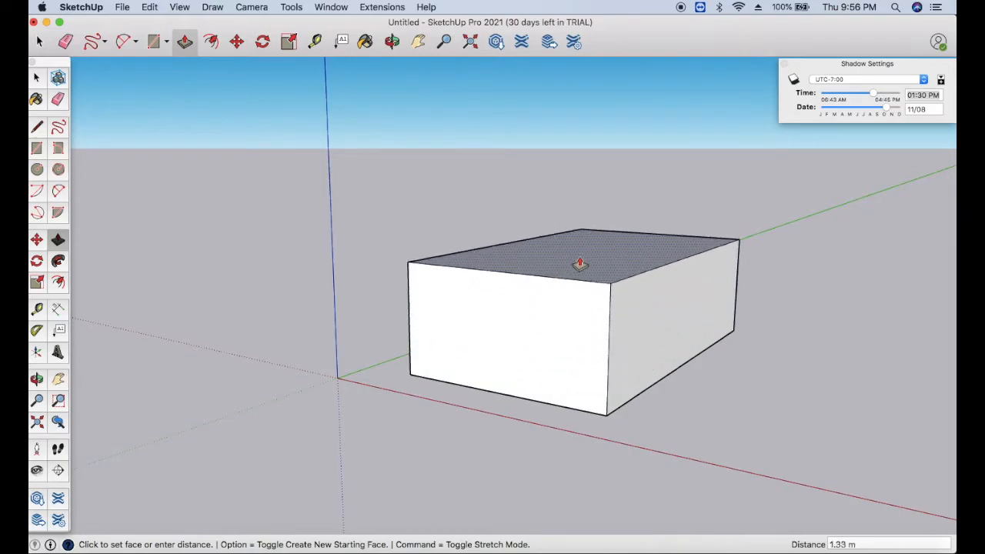
{"action": "left_click", "coordinate": [580, 266]}
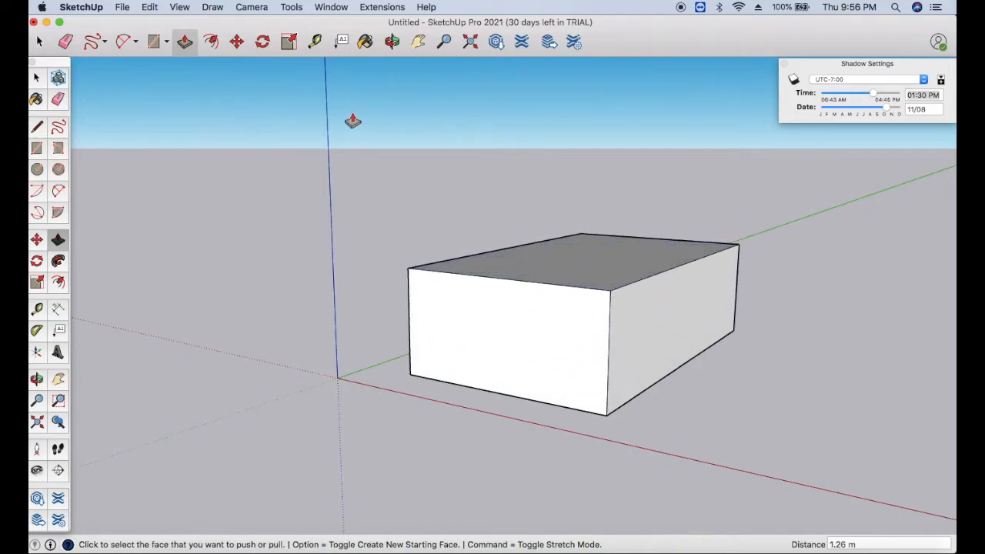
- Offset the outline of the box's top face inward to form a smaller rectangle on it
{"action": "left_click", "coordinate": [392, 41]}
{"action": "left_click_drag", "start_coordinate": [328, 214], "coordinate": [435, 398]}
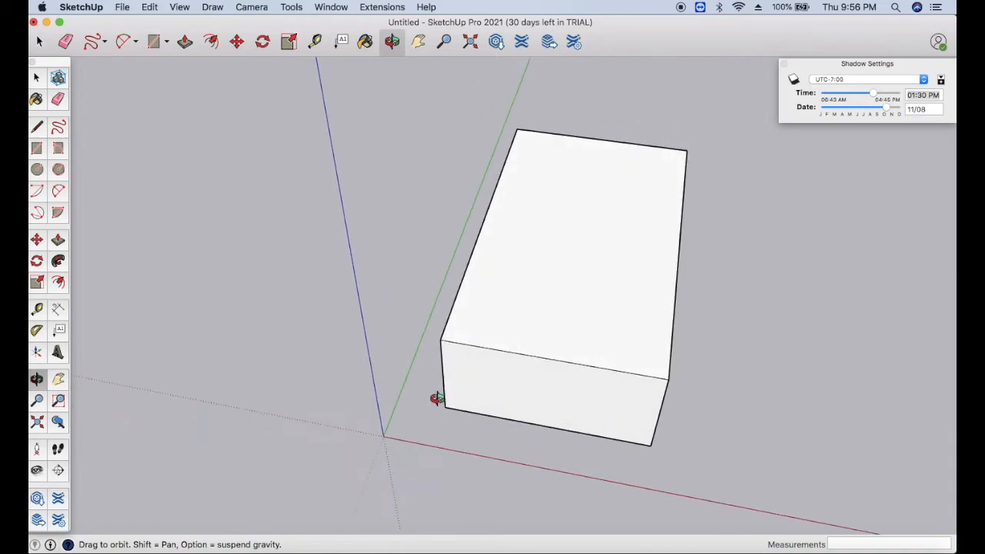
{"action": "left_click", "coordinate": [60, 284]}
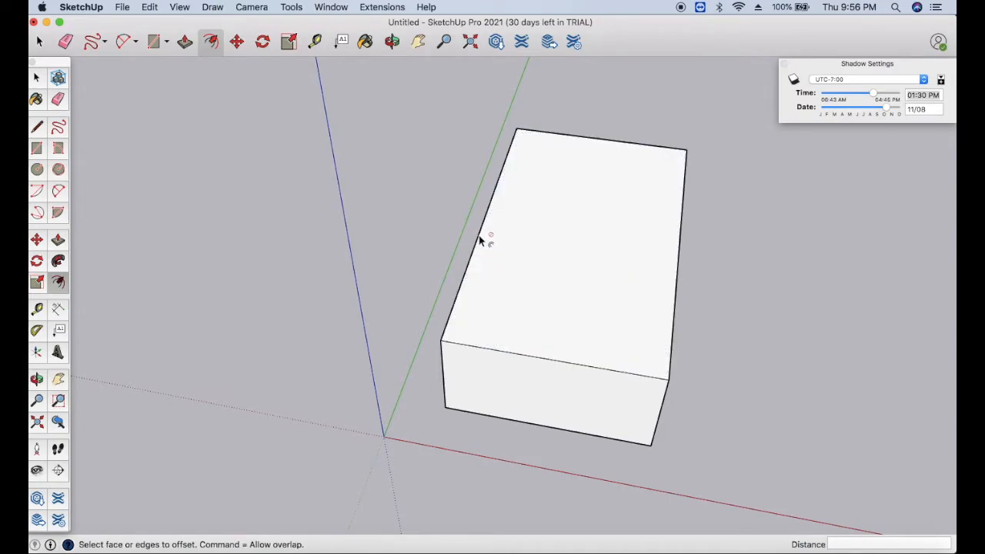
{"action": "left_click", "coordinate": [519, 243]}
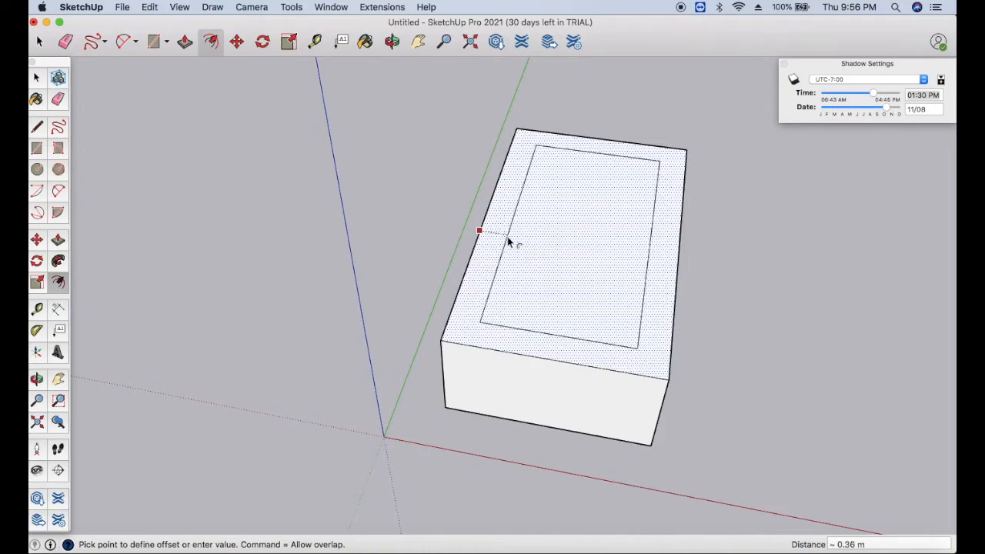
{"action": "left_click", "coordinate": [514, 243]}
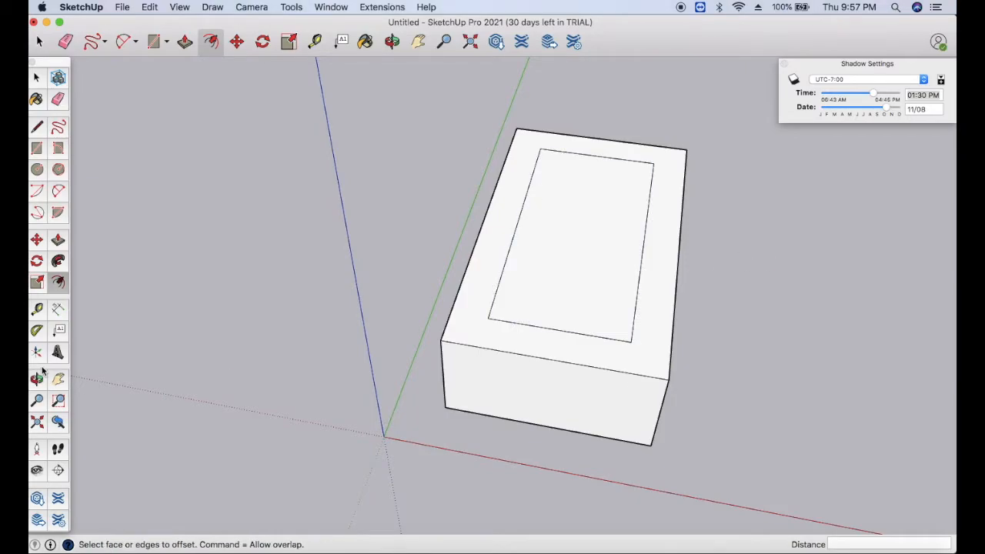
- Move the inner rectangular face of the box's top up about 0.77 m along the blue axis to form sloped sides
{"action": "left_click", "coordinate": [36, 239]}
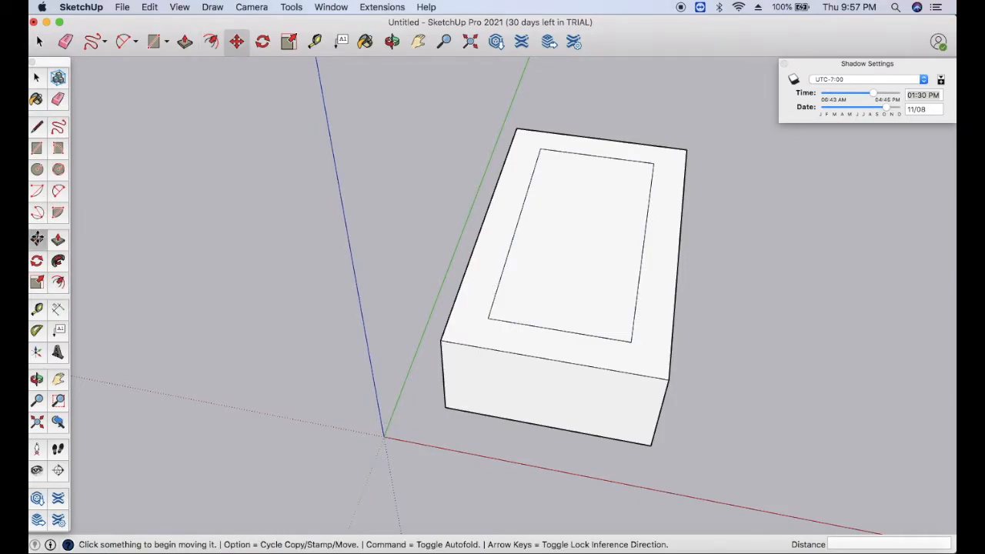
{"action": "left_click", "coordinate": [562, 251]}
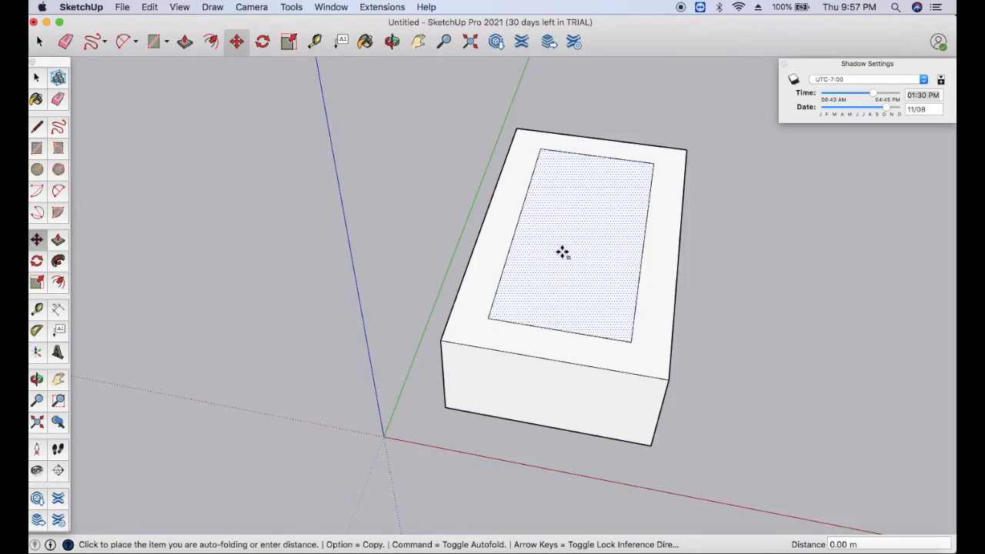
{"action": "key", "text": "Escape"}
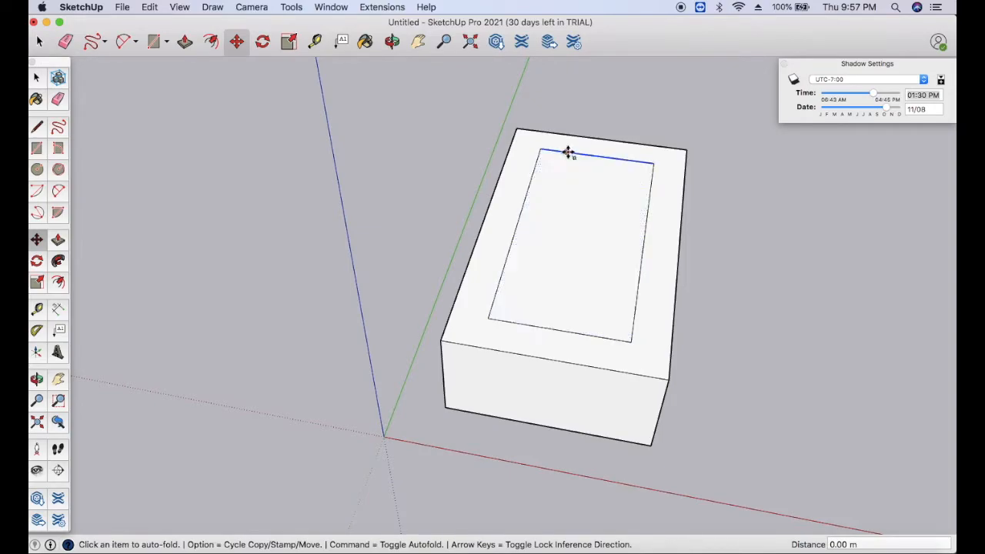
{"action": "left_click", "coordinate": [566, 221]}
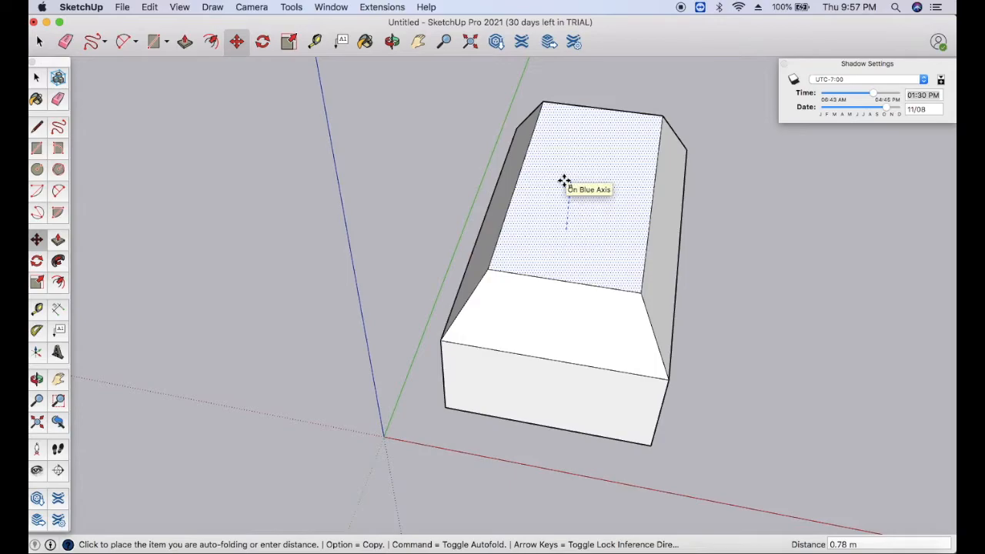
{"action": "left_click", "coordinate": [564, 181]}
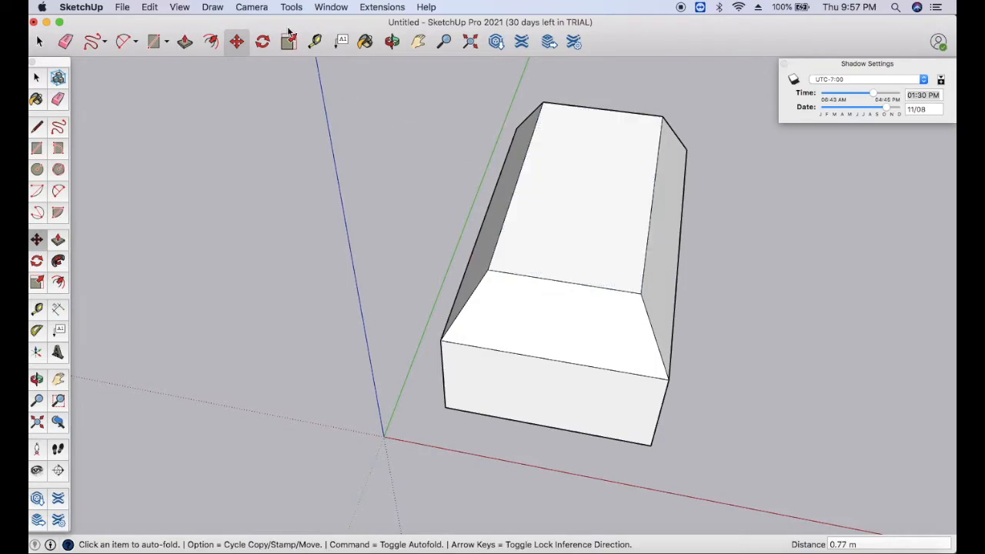
- Select and delete the whole tapered box, including its leftover edges
{"action": "left_click", "coordinate": [392, 42]}
{"action": "left_click_drag", "start_coordinate": [418, 213], "coordinate": [504, 130]}
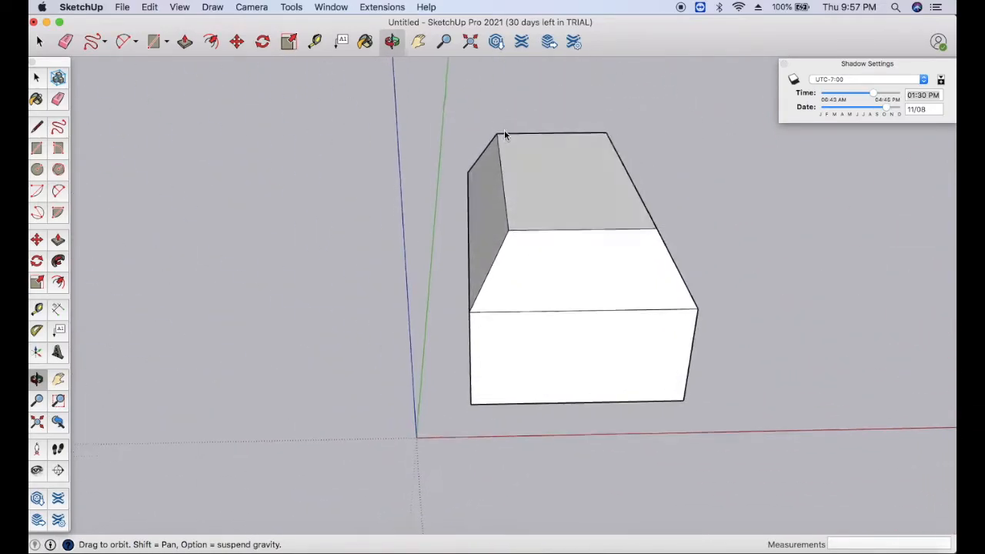
{"action": "left_click", "coordinate": [473, 46]}
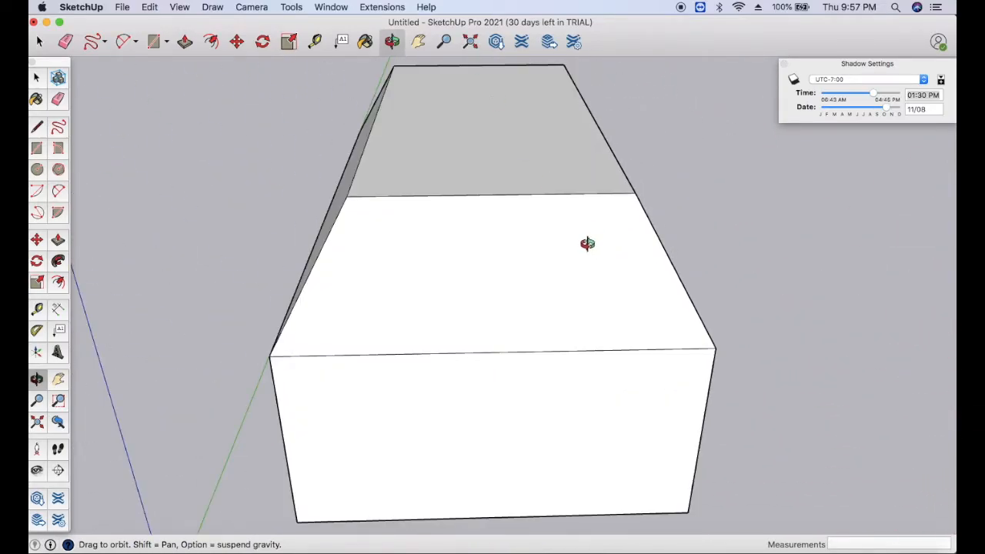
{"action": "left_click", "coordinate": [446, 43]}
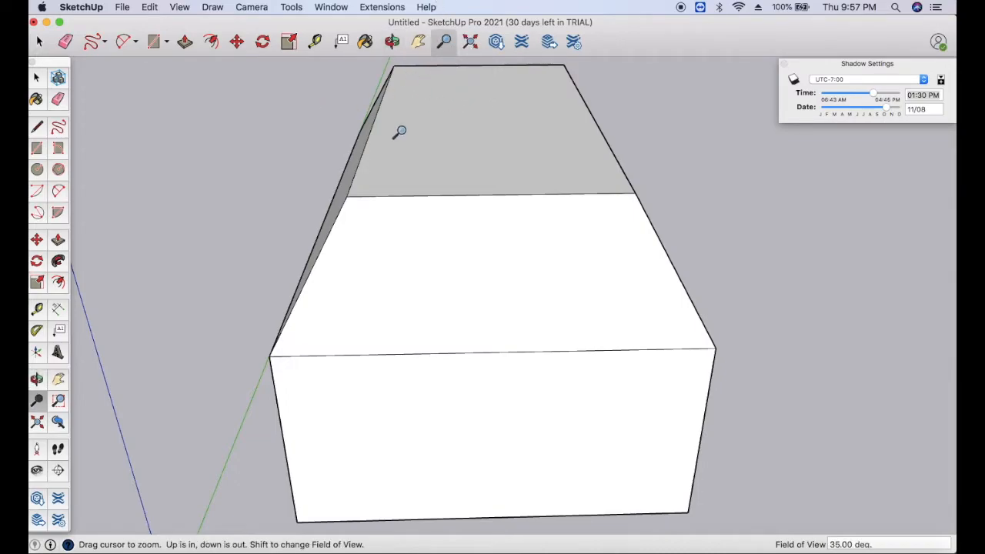
{"action": "left_click", "coordinate": [40, 45]}
{"action": "left_click_drag", "start_coordinate": [237, 97], "coordinate": [754, 543]}
{"action": "key", "text": "Delete"}
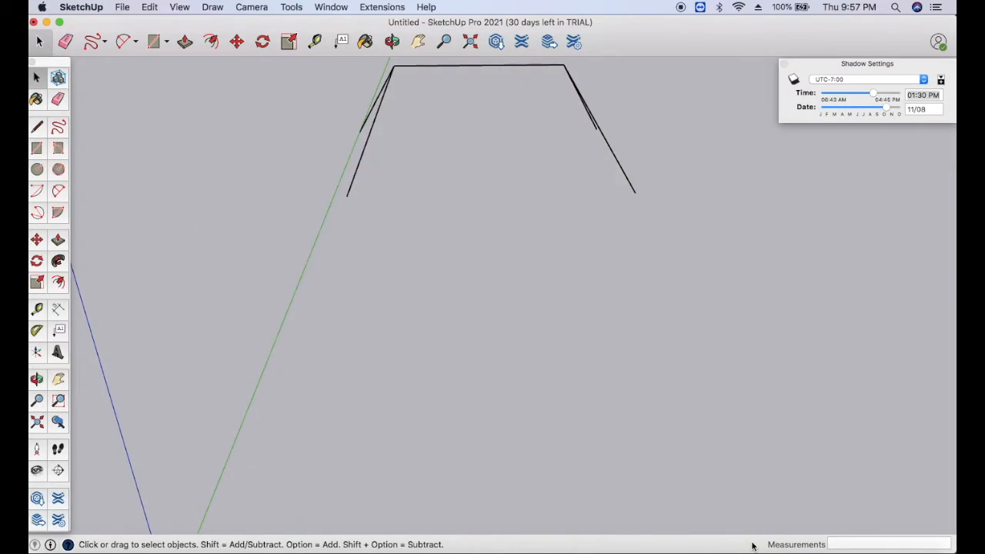
{"action": "left_click_drag", "start_coordinate": [301, 63], "coordinate": [671, 207]}
{"action": "key", "text": "Delete"}
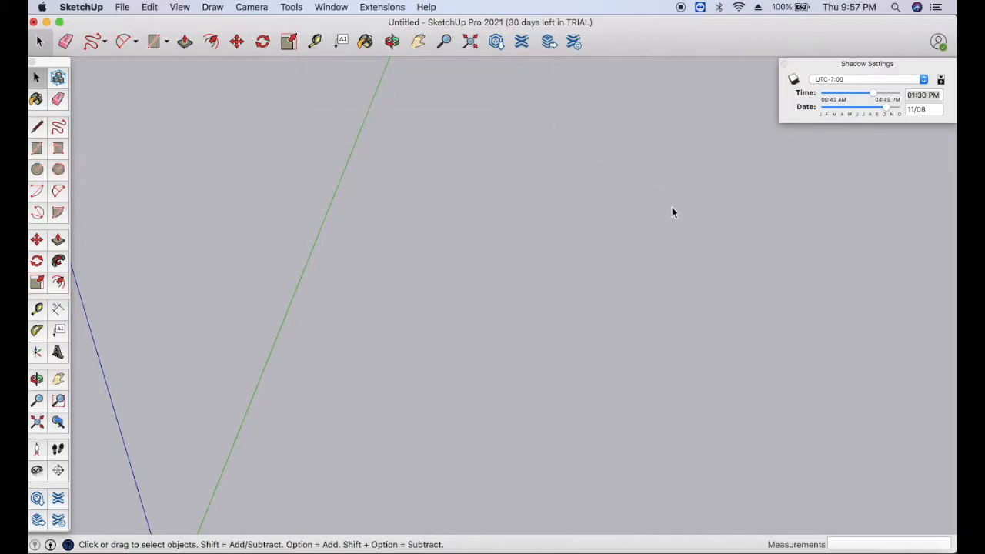
- Draw a circle with a radius of about 0.62 m on the ground plane, on the positive red side of the green axis
{"action": "left_click", "coordinate": [443, 41]}
{"action": "left_click", "coordinate": [417, 42]}
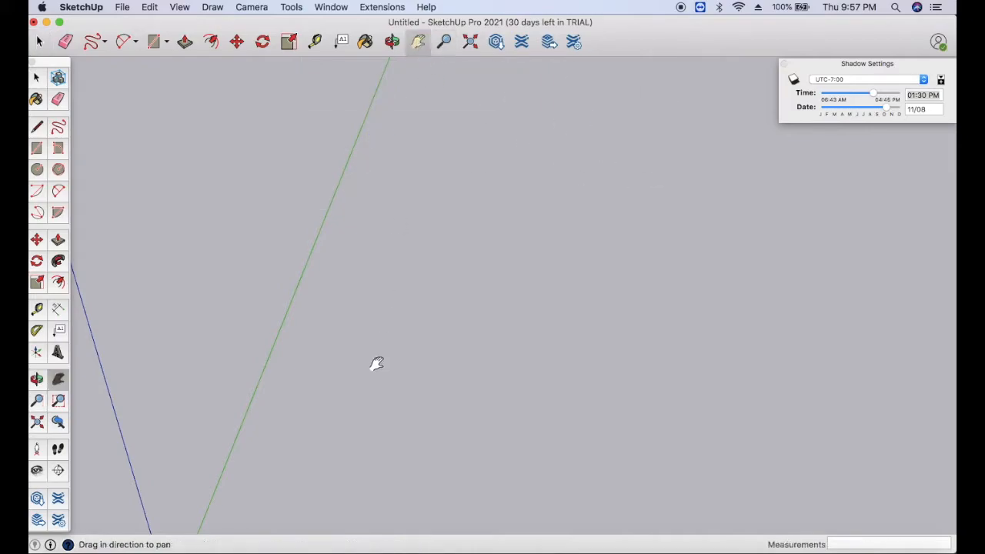
{"action": "key", "text": "F4"}
{"action": "key", "text": "Escape"}
{"action": "left_click", "coordinate": [445, 42]}
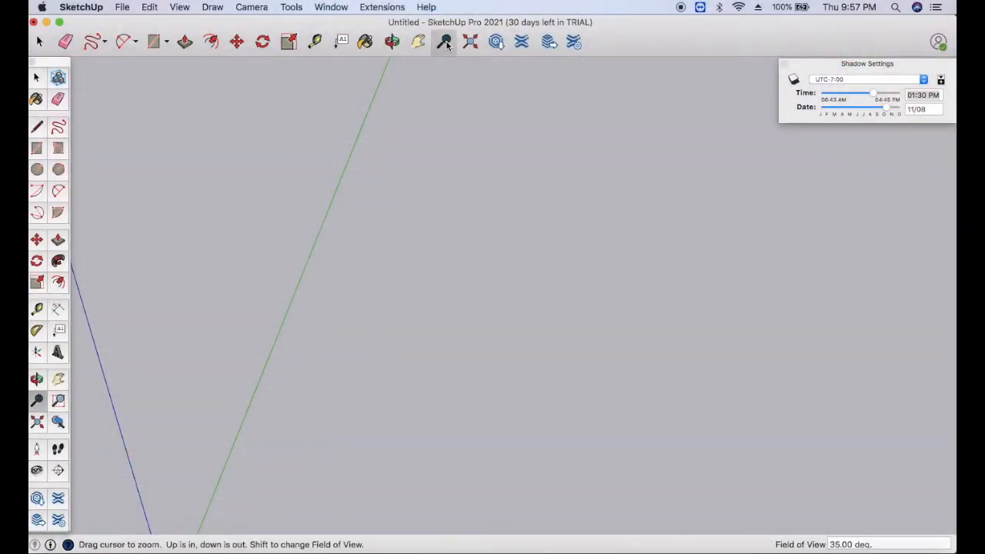
{"action": "left_click", "coordinate": [38, 423]}
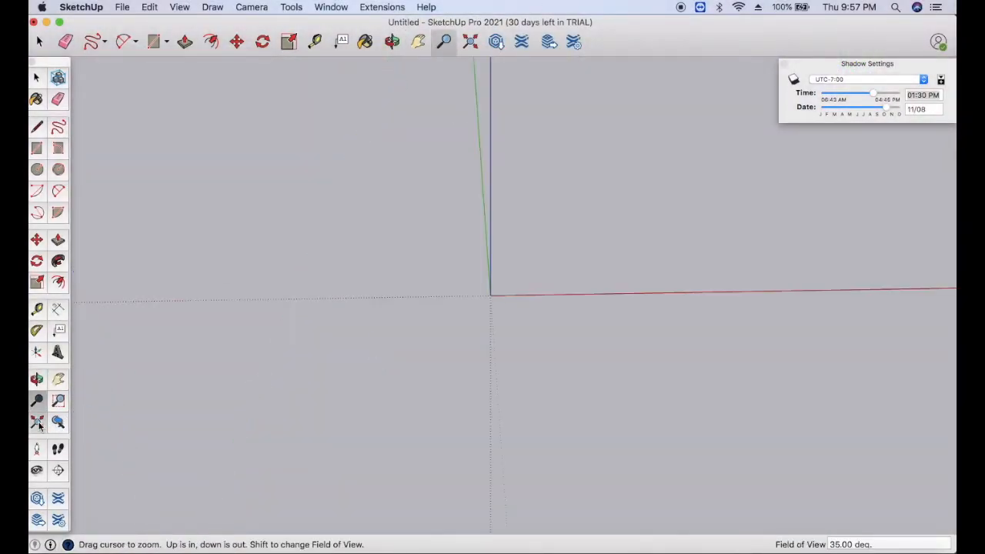
{"action": "left_click", "coordinate": [392, 42]}
{"action": "left_click_drag", "start_coordinate": [546, 165], "coordinate": [490, 413]}
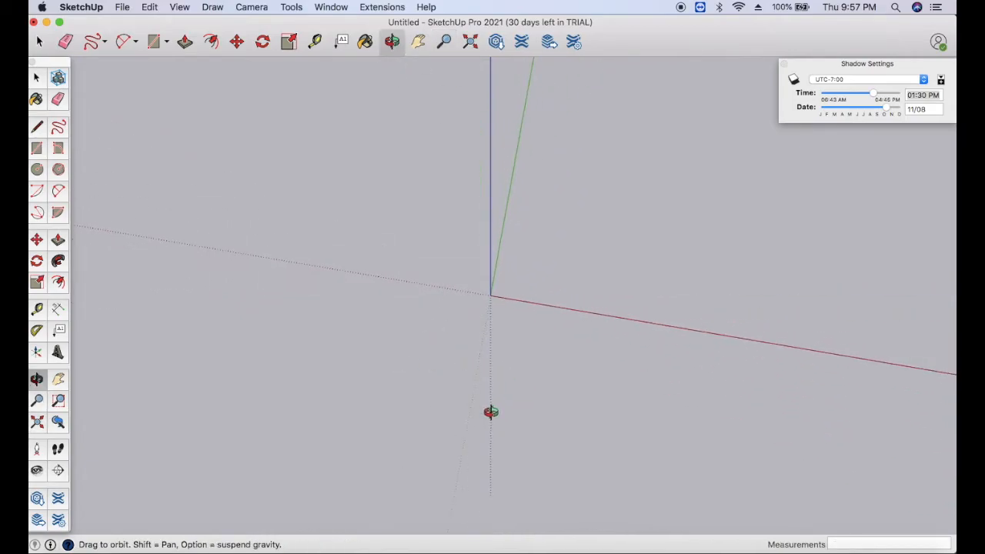
{"action": "left_click", "coordinate": [164, 40]}
{"action": "left_click", "coordinate": [219, 115]}
{"action": "left_click", "coordinate": [591, 160]}
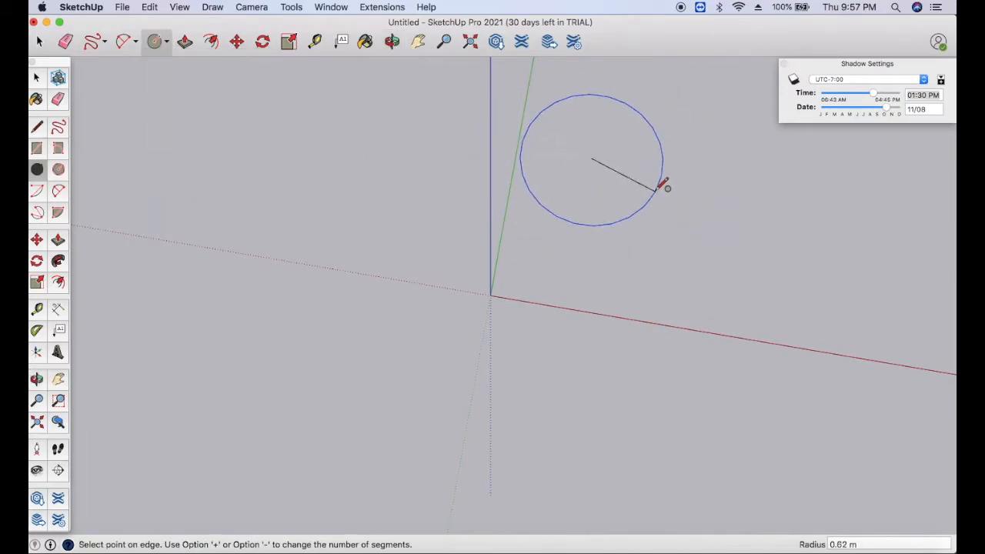
{"action": "left_click", "coordinate": [656, 189]}
- Push/pull the circle up about 1.50 m into a cylinder
{"action": "left_click", "coordinate": [184, 41]}
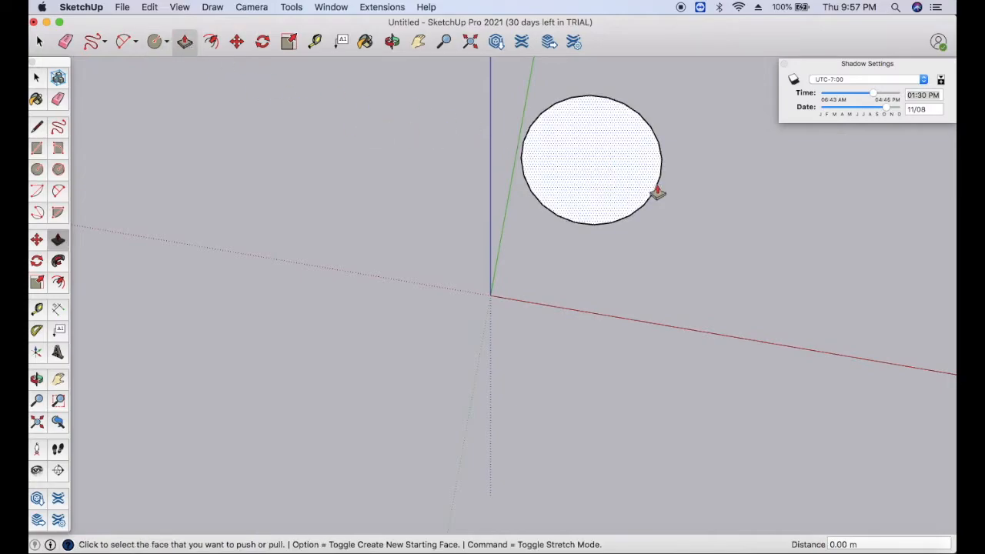
{"action": "left_click", "coordinate": [607, 185]}
{"action": "left_click", "coordinate": [607, 81]}
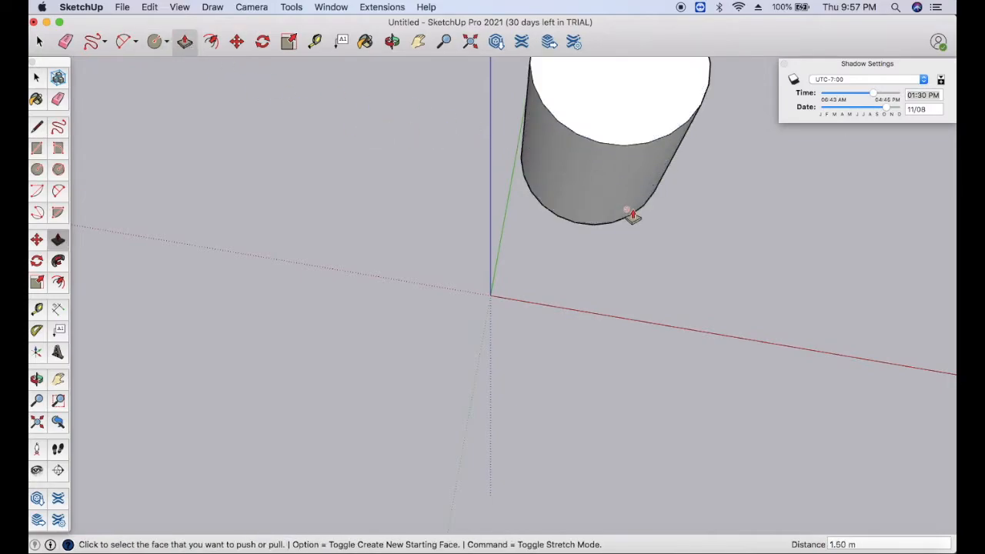
- Offset the edge of the cylinder's top face inward to form a smaller concentric circle
{"action": "left_click", "coordinate": [418, 41]}
{"action": "middle_click_drag", "start_coordinate": [408, 200], "coordinate": [318, 458]}
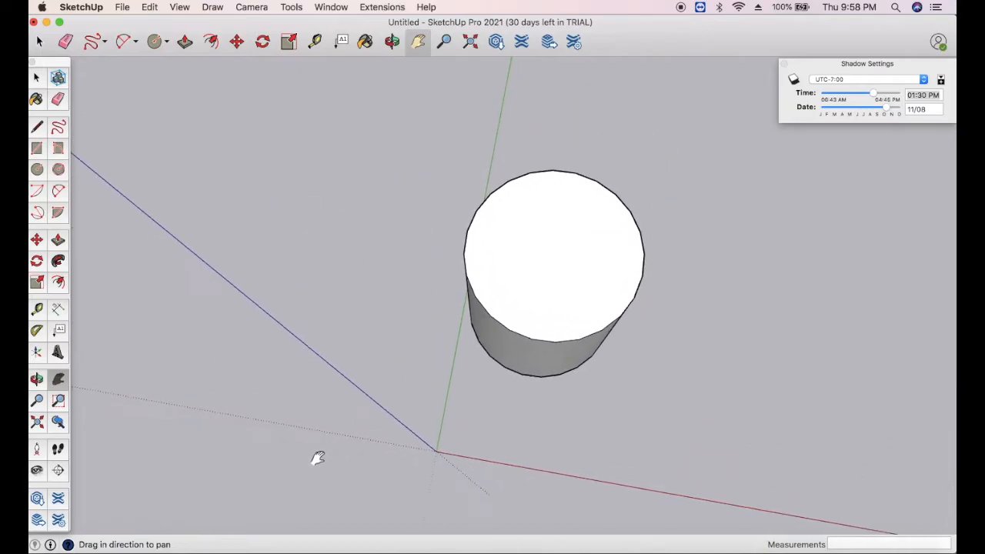
{"action": "left_click", "coordinate": [392, 41]}
{"action": "left_click_drag", "start_coordinate": [389, 266], "coordinate": [433, 110]}
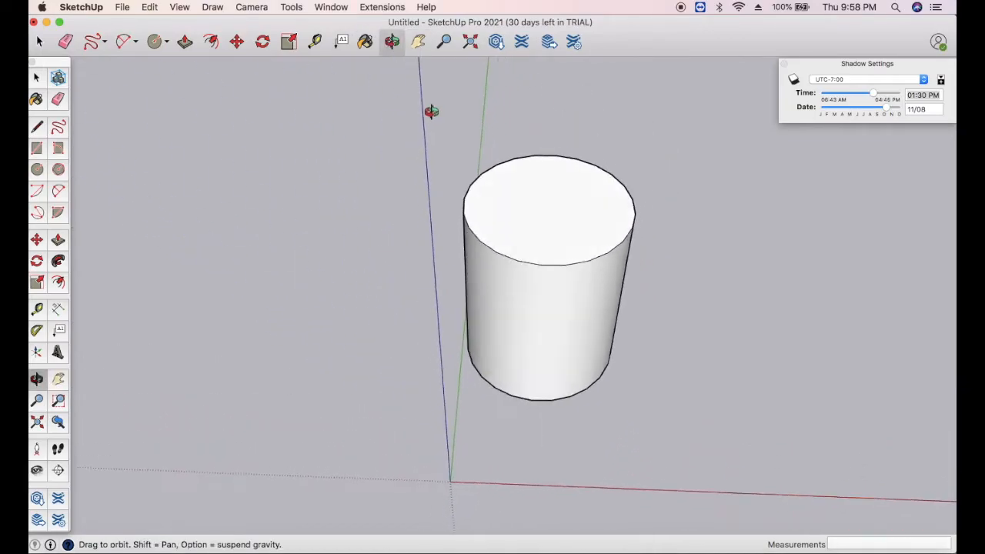
{"action": "left_click", "coordinate": [59, 282]}
{"action": "left_click", "coordinate": [471, 196]}
{"action": "left_click", "coordinate": [499, 198]}
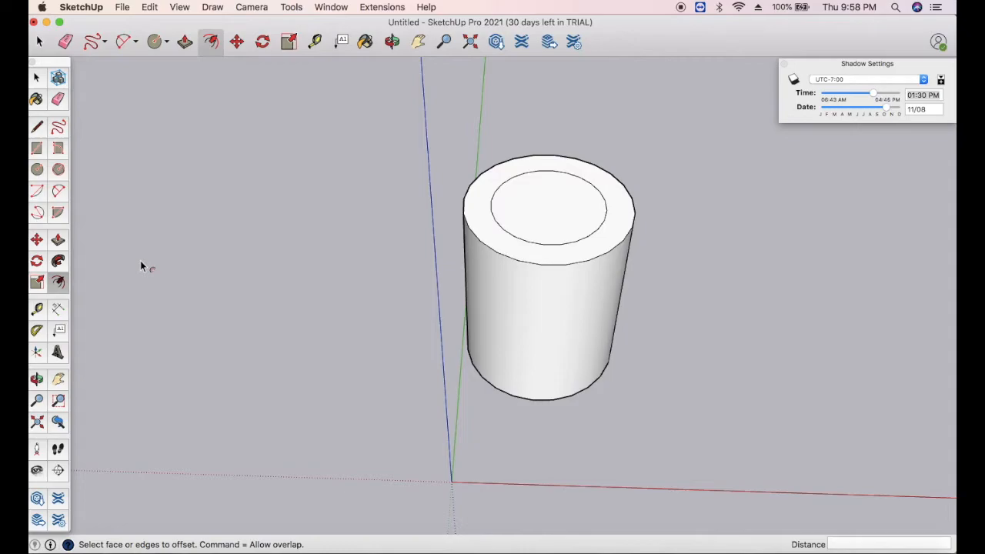
- Move the inner circular face of the cylinder's top up about 0.27 m along the blue axis to form a tapered shoulder
{"action": "left_click", "coordinate": [36, 241]}
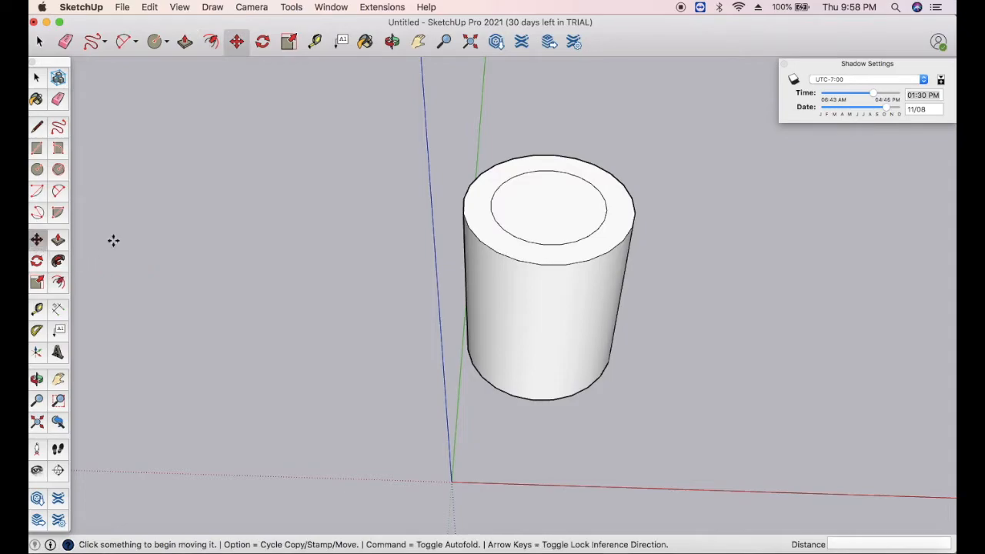
{"action": "left_click", "coordinate": [542, 198]}
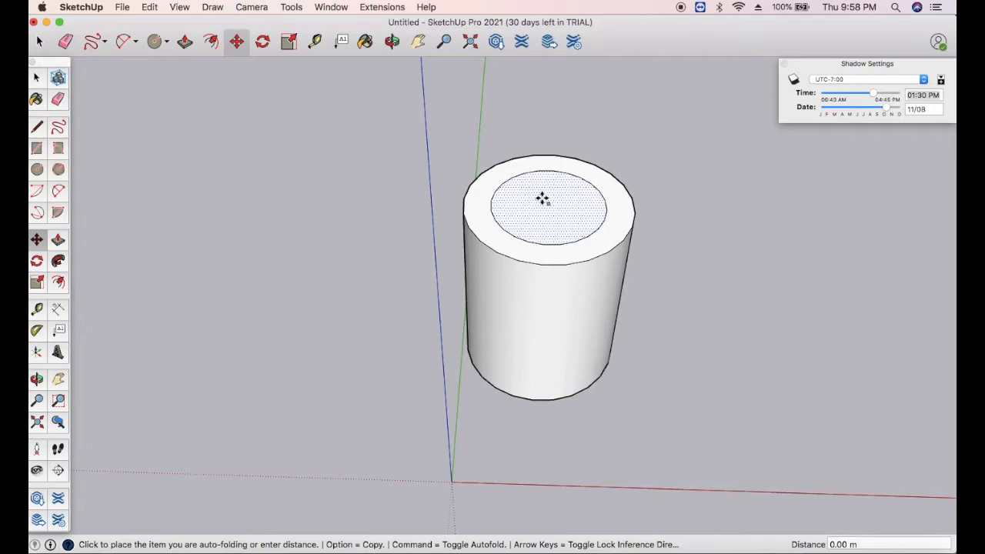
{"action": "left_click", "coordinate": [544, 199]}
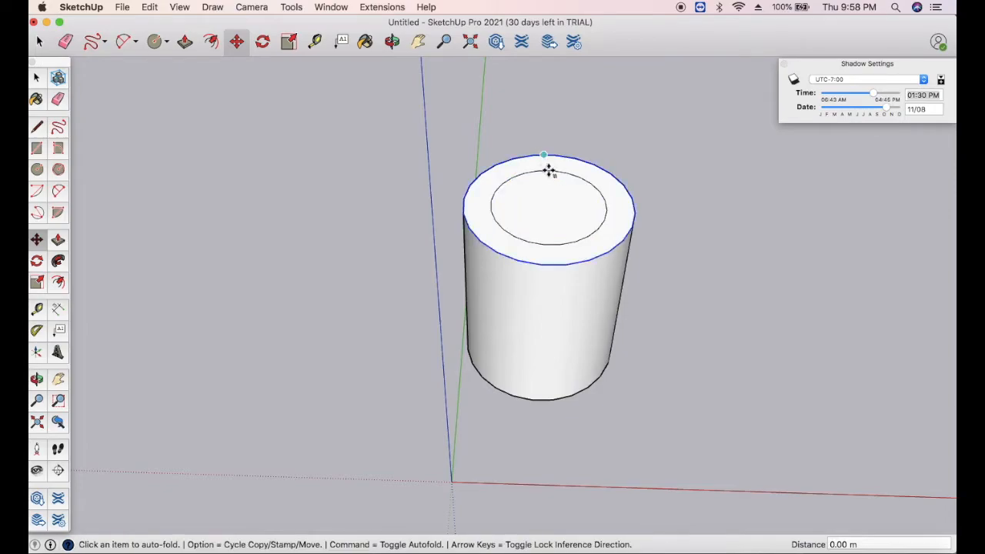
{"action": "left_click", "coordinate": [550, 196]}
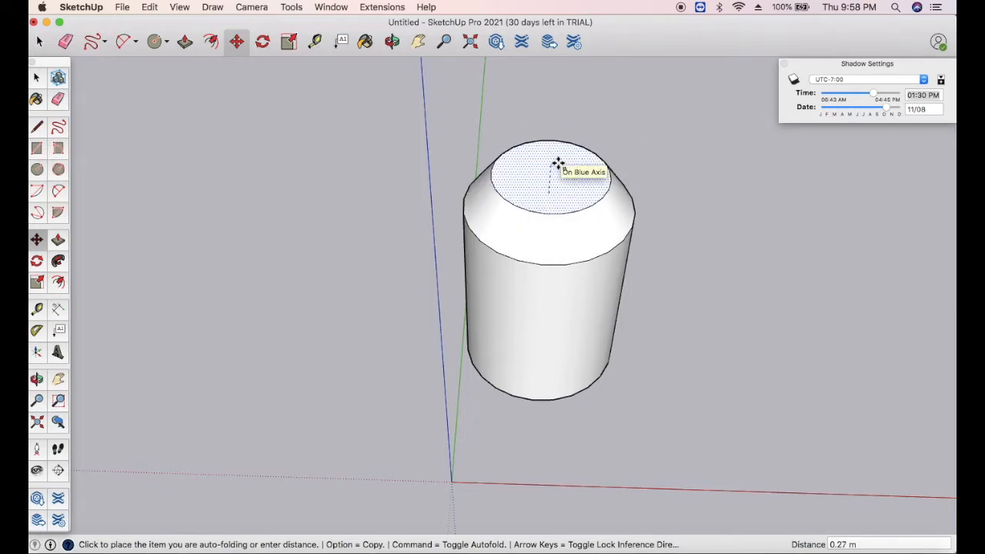
{"action": "left_click", "coordinate": [558, 163]}
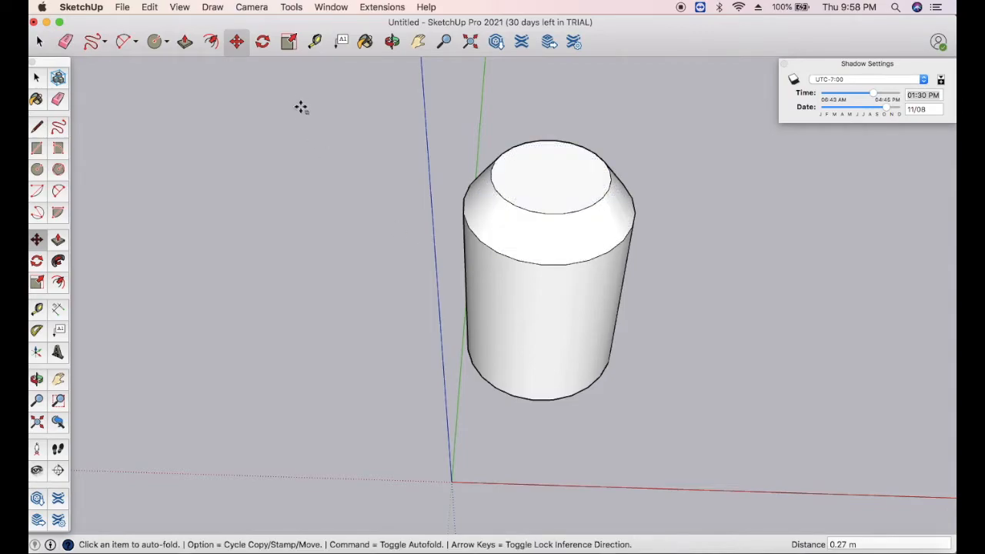
{"action": "left_click", "coordinate": [392, 43]}
{"action": "left_click_drag", "start_coordinate": [403, 176], "coordinate": [437, 112]}
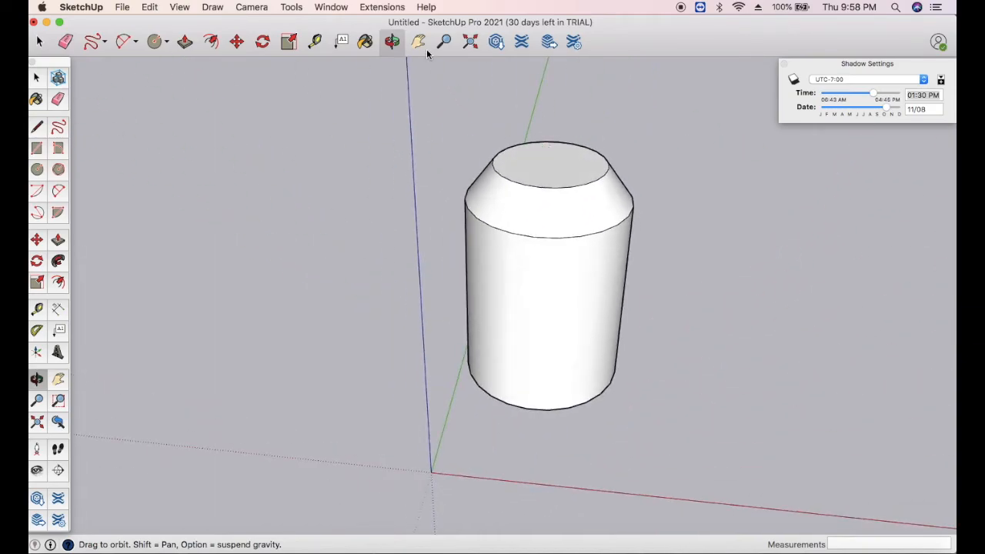
- Select the whole tapered cylinder and delete it
{"action": "left_click", "coordinate": [38, 44]}
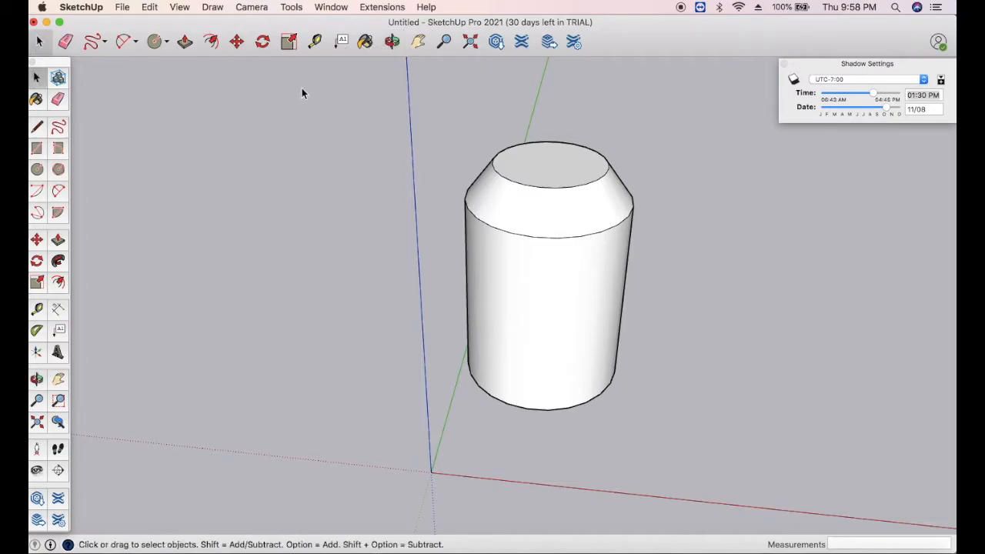
{"action": "left_click_drag", "start_coordinate": [387, 101], "coordinate": [735, 443]}
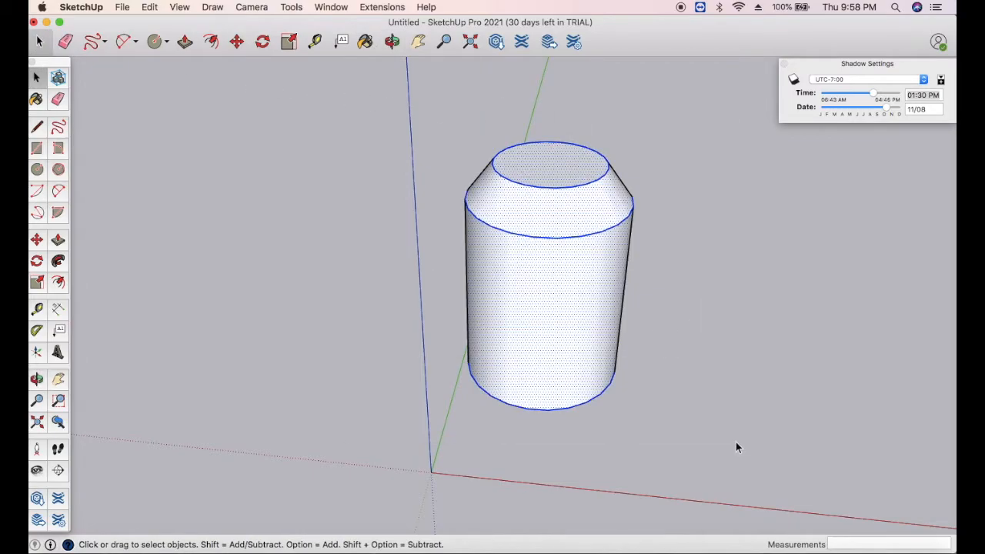
{"action": "key", "text": "Delete"}
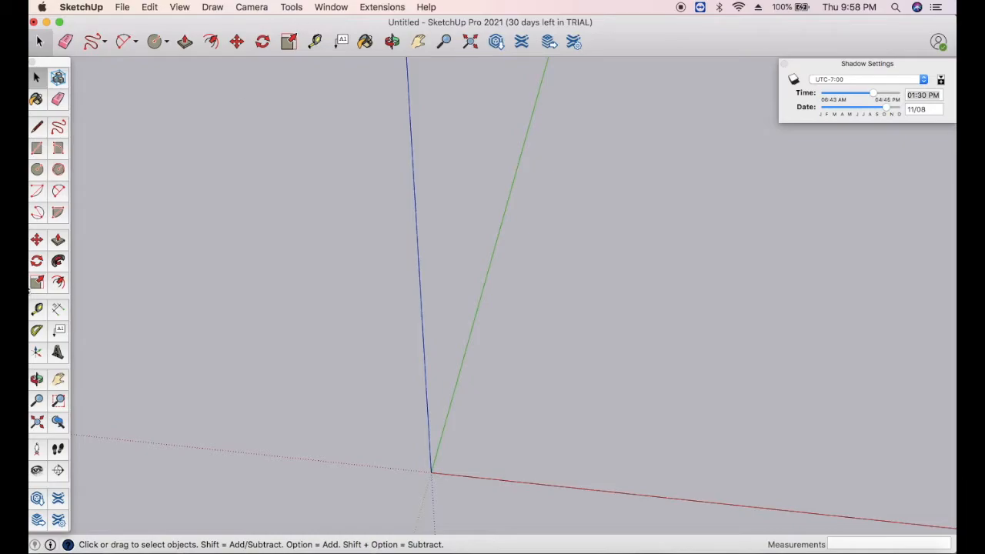
- Draw a rectangle about 2.41 m by 2.80 m on the ground plane between the red and green axes
{"action": "left_click", "coordinate": [37, 149]}
{"action": "left_click", "coordinate": [474, 440]}
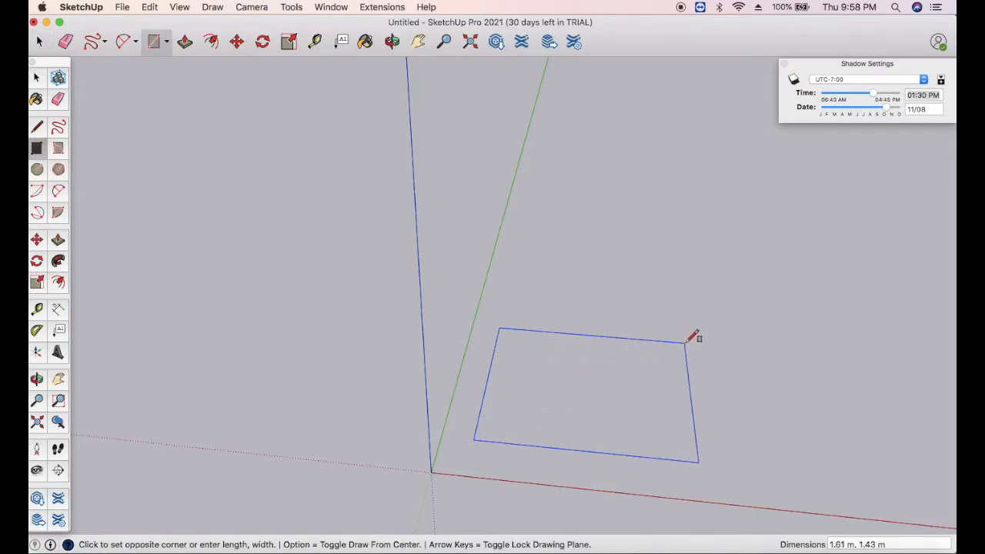
{"action": "left_click", "coordinate": [757, 268]}
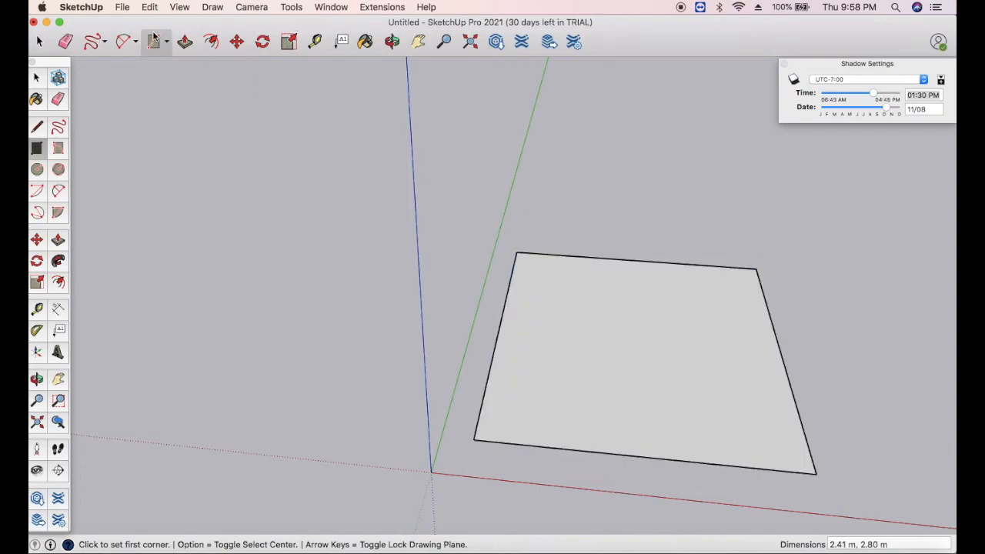
- Push/pull the rectangle up into a box and lower its top face by about 0.41 m
{"action": "left_click", "coordinate": [185, 42]}
{"action": "left_click", "coordinate": [582, 323]}
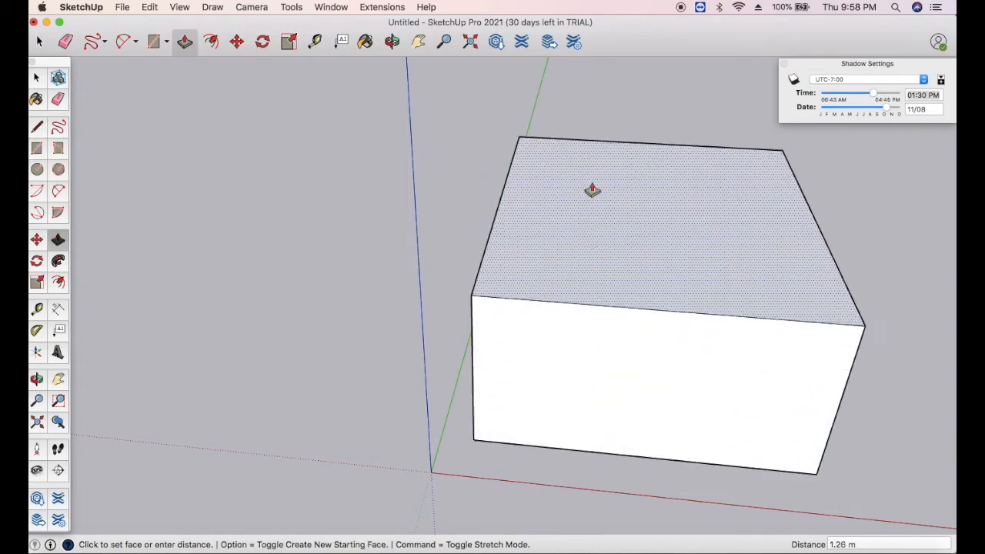
{"action": "left_click", "coordinate": [592, 182]}
{"action": "left_click", "coordinate": [614, 195]}
{"action": "left_click", "coordinate": [616, 240]}
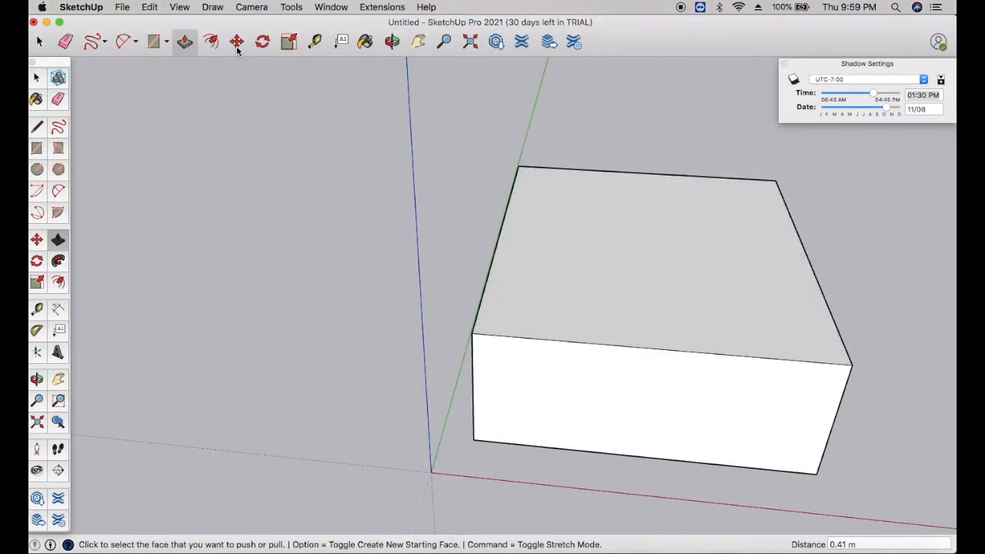
- Offset the edges of the box's top face inward about 0.95 m to form a small inner rectangle
{"action": "left_click", "coordinate": [40, 44]}
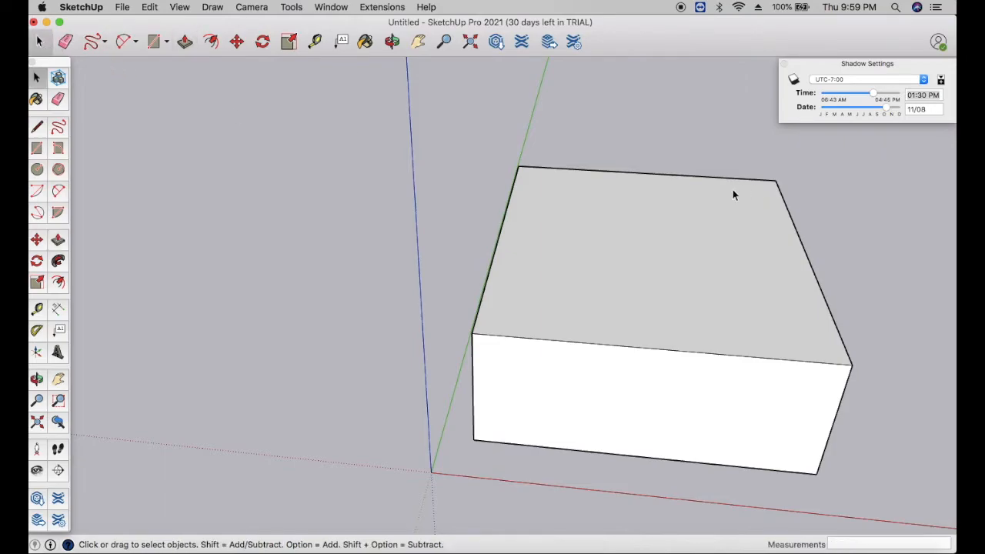
{"action": "left_click_drag", "start_coordinate": [645, 174], "coordinate": [648, 351]}
{"action": "left_click", "coordinate": [59, 282]}
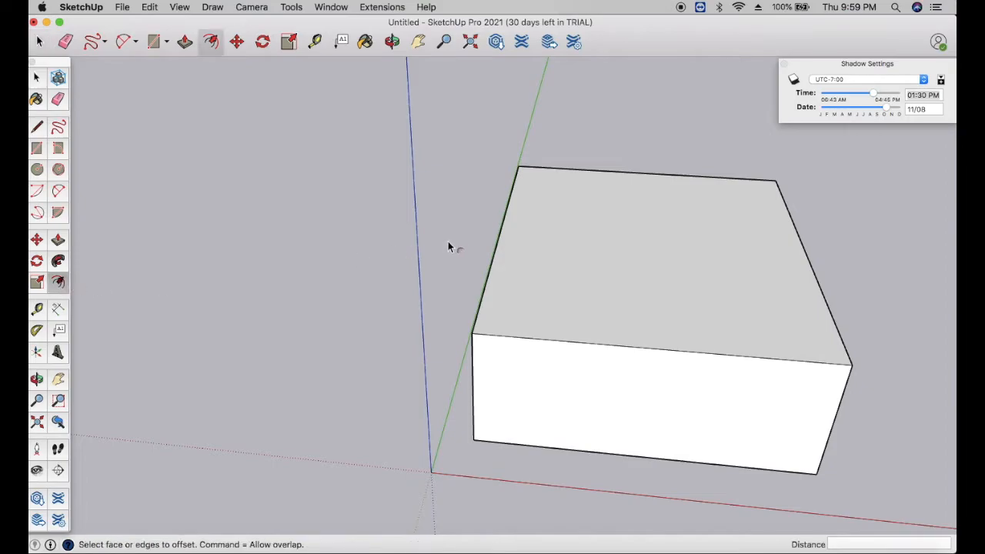
{"action": "left_click", "coordinate": [500, 230]}
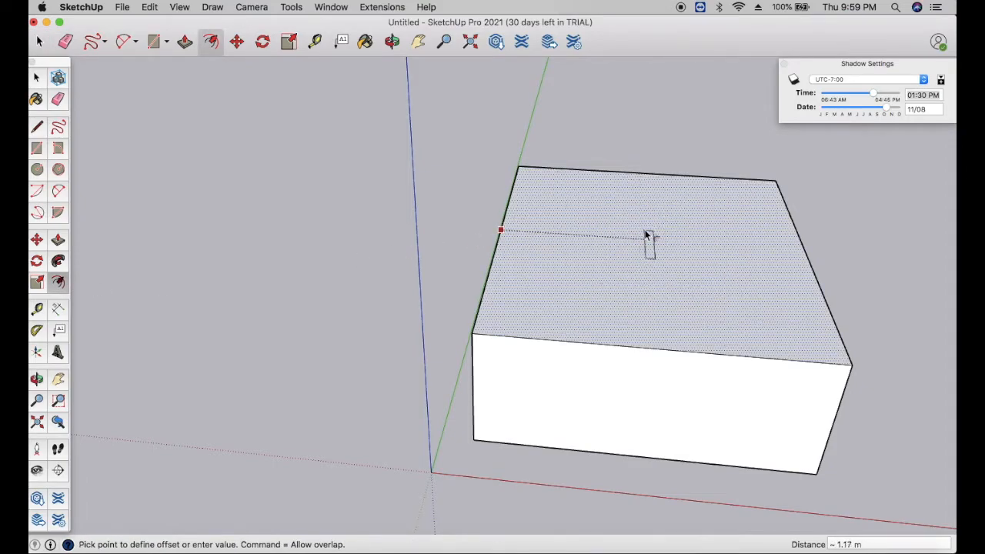
{"action": "left_click", "coordinate": [618, 316]}
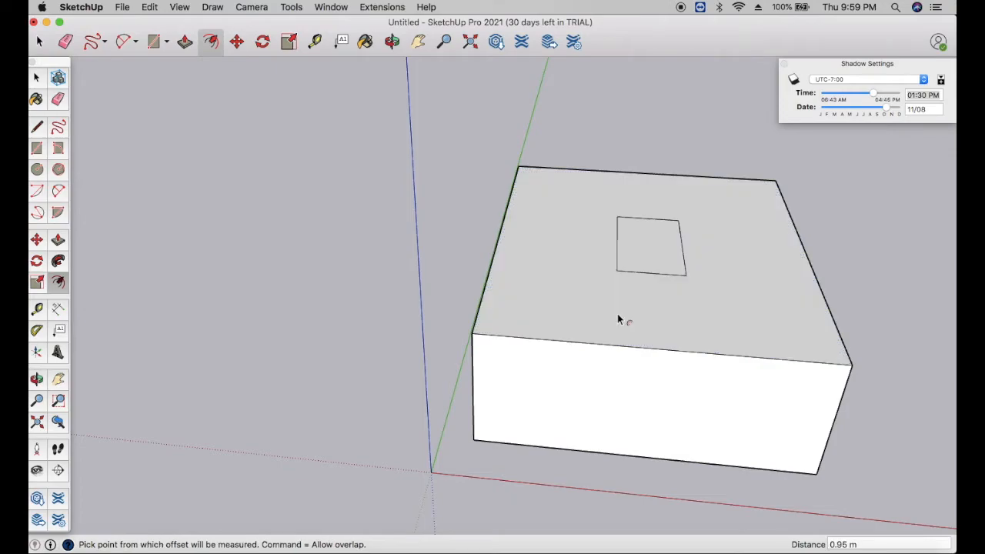
- Move the inner rectangular face of the box's top up to form sloped sides, and reposition it off-centre
{"action": "left_click", "coordinate": [236, 41]}
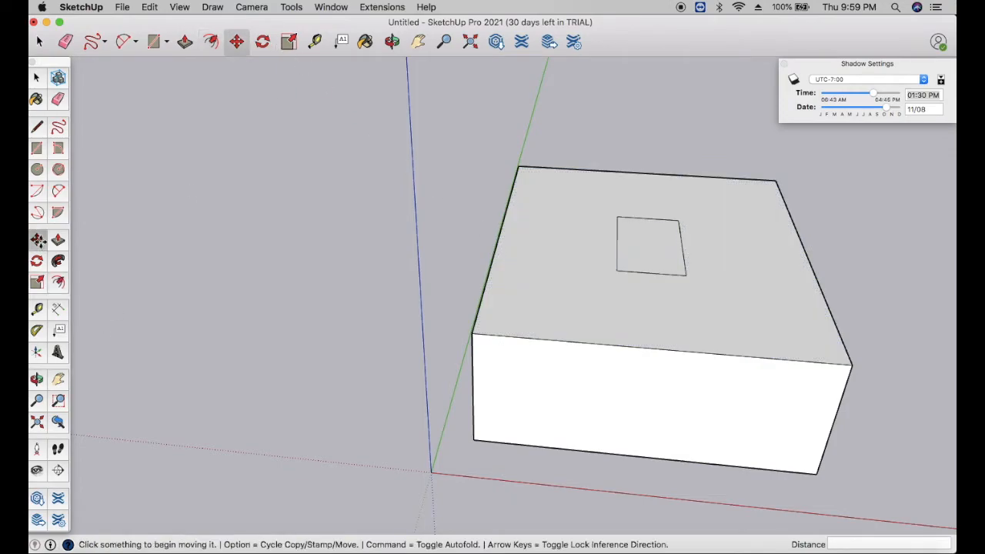
{"action": "left_click", "coordinate": [642, 245]}
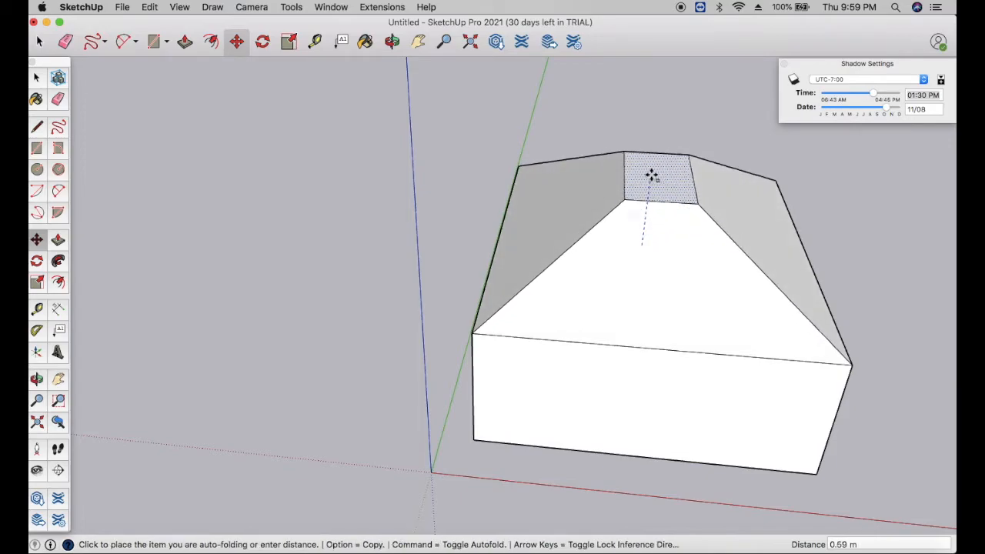
{"action": "left_click", "coordinate": [651, 156]}
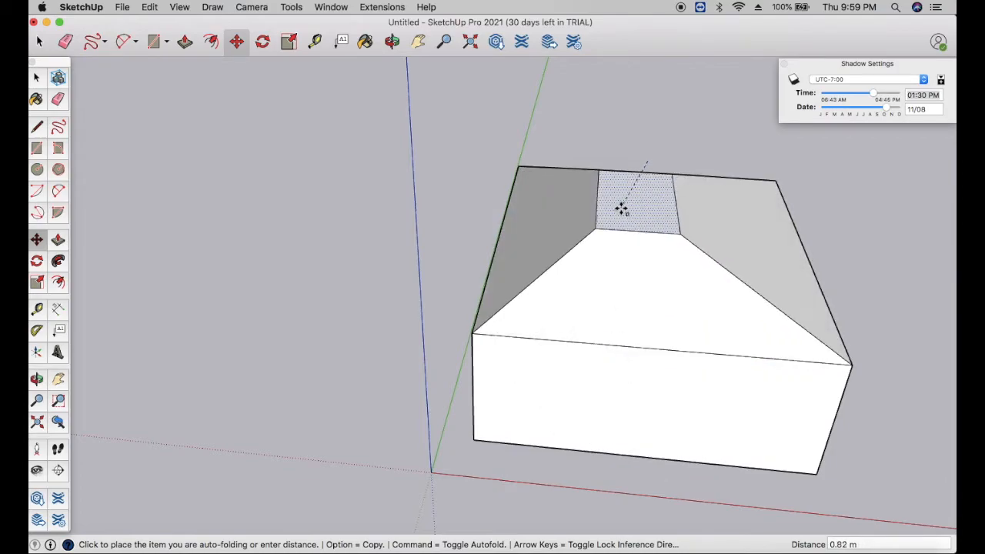
{"action": "left_click", "coordinate": [621, 210]}
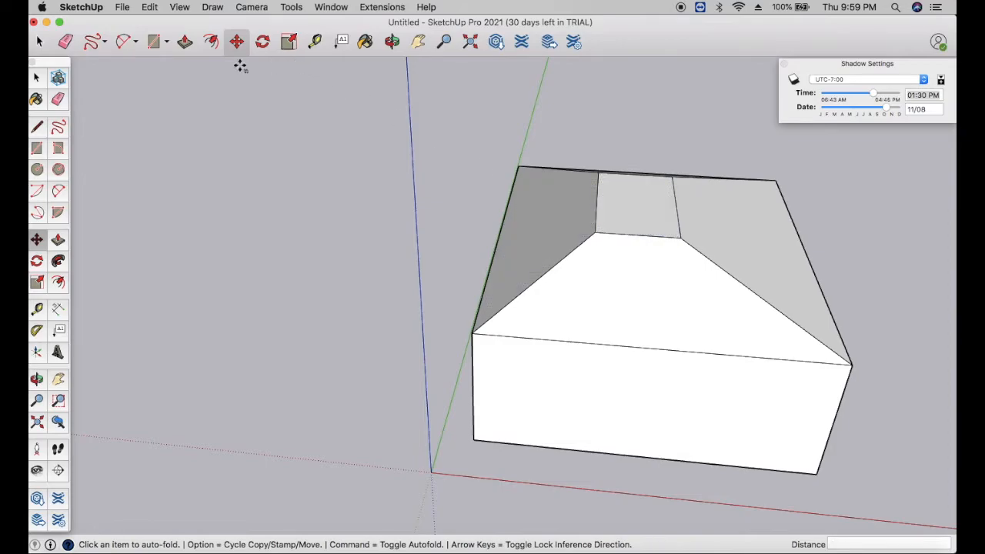
- Select the whole tapered box and delete it
{"action": "left_click", "coordinate": [40, 43]}
{"action": "left_click_drag", "start_coordinate": [455, 120], "coordinate": [885, 515]}
{"action": "key", "text": "Delete"}
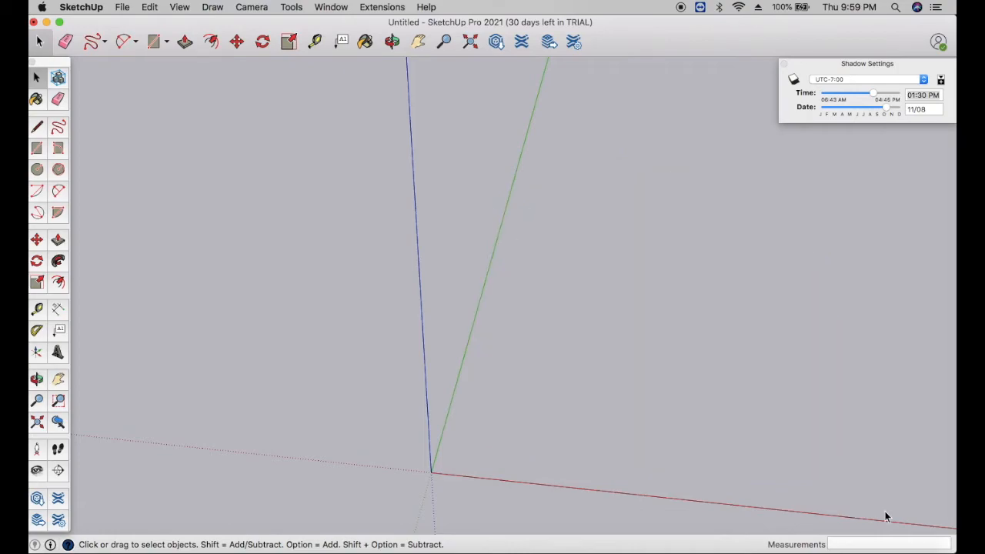
- Draw a circle with a radius of about 1.35 m on the ground plane, overlapping the green axis
{"action": "left_click", "coordinate": [392, 42]}
{"action": "left_click_drag", "start_coordinate": [318, 284], "coordinate": [309, 217]}
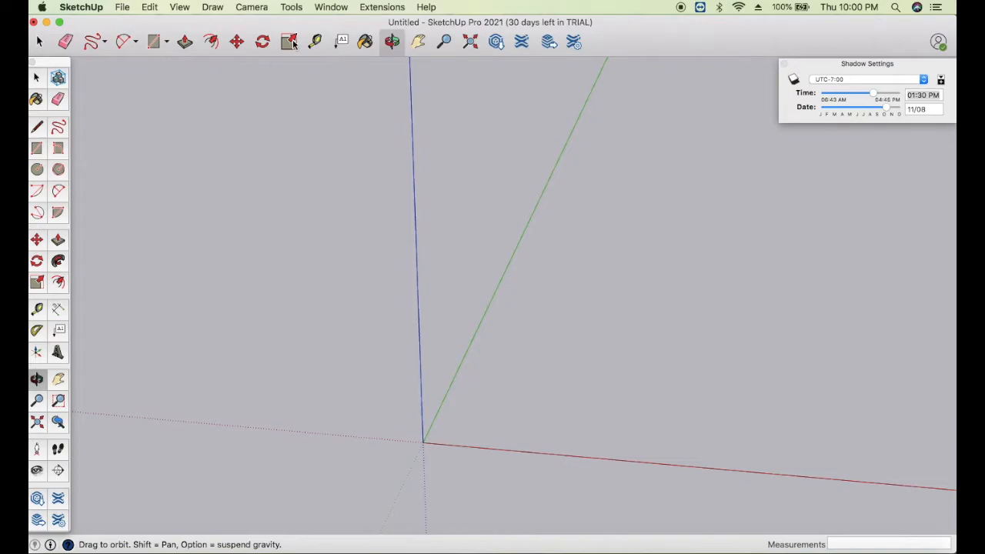
{"action": "left_click", "coordinate": [168, 44]}
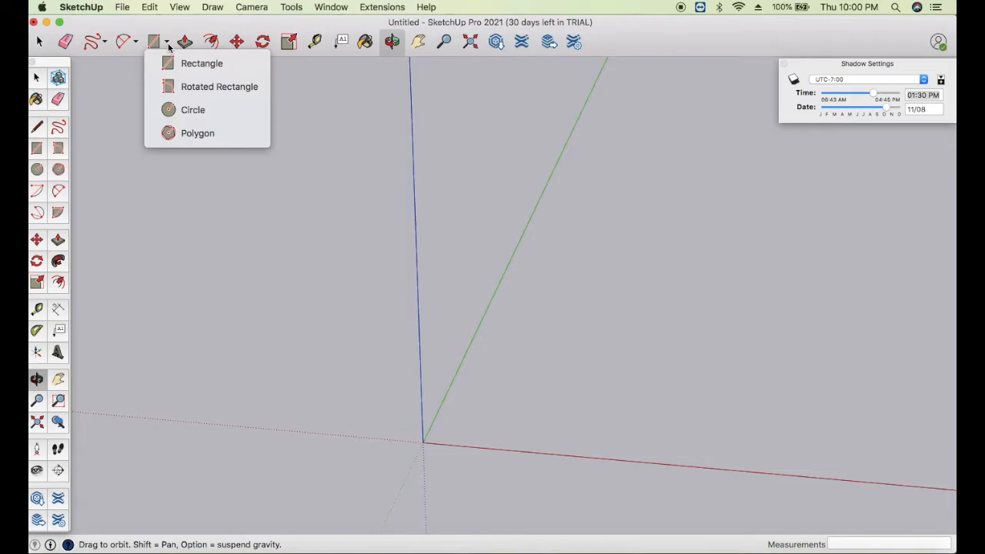
{"action": "left_click", "coordinate": [185, 107]}
{"action": "left_click", "coordinate": [567, 280]}
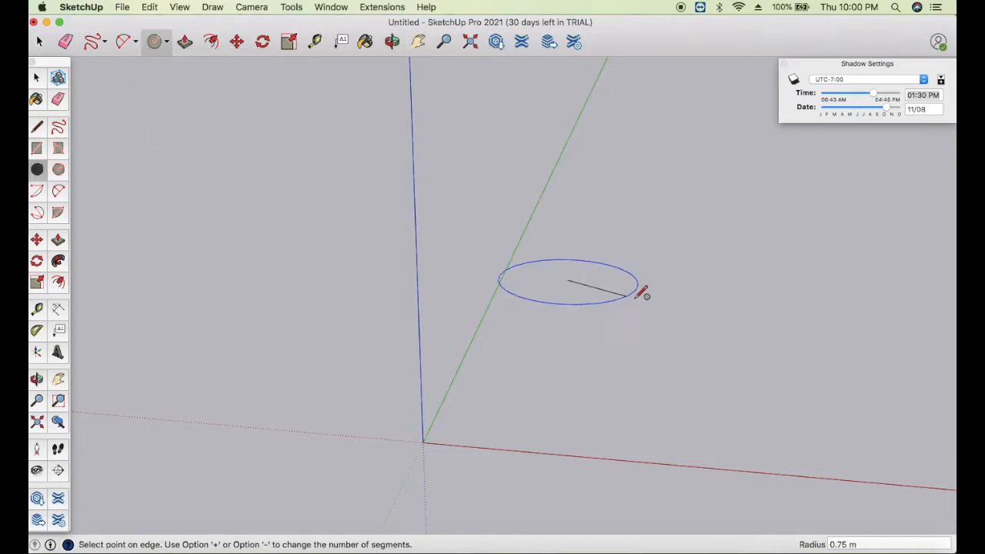
{"action": "left_click", "coordinate": [672, 313]}
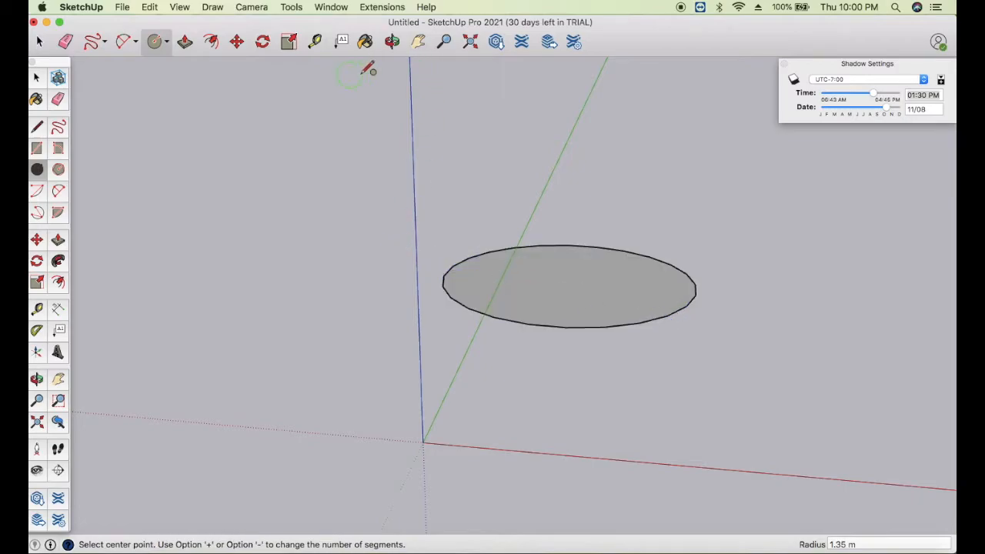
- Try a vertical circle with a radius of about 0.25 m at the large circle's center, and undo it
{"action": "left_click", "coordinate": [391, 42]}
{"action": "left_click_drag", "start_coordinate": [391, 264], "coordinate": [391, 187]}
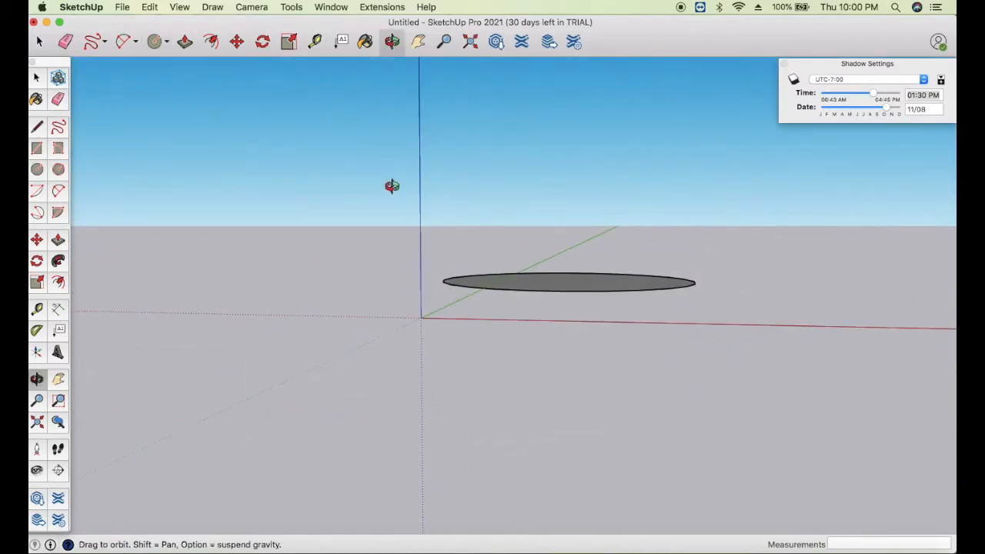
{"action": "left_click", "coordinate": [166, 43]}
{"action": "left_click", "coordinate": [189, 114]}
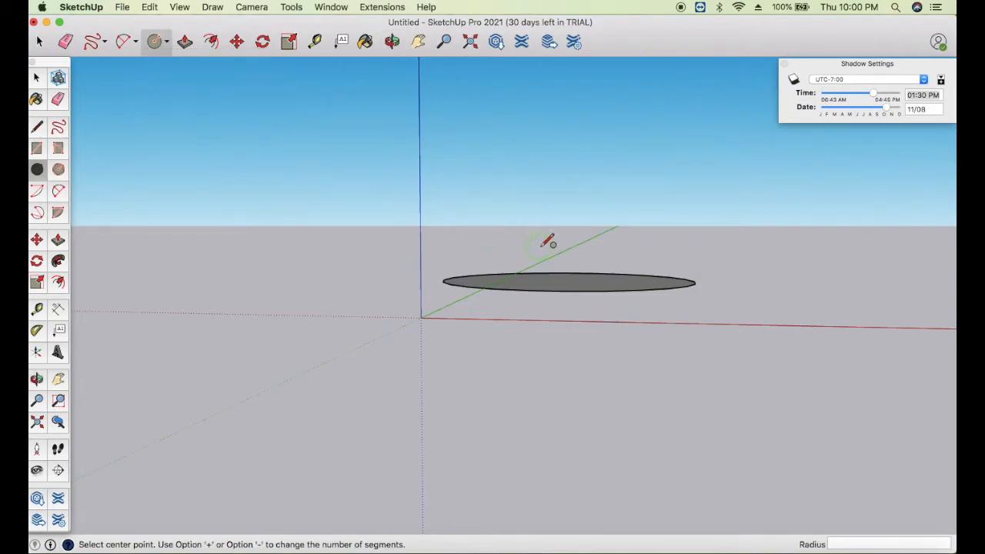
{"action": "left_click", "coordinate": [567, 277]}
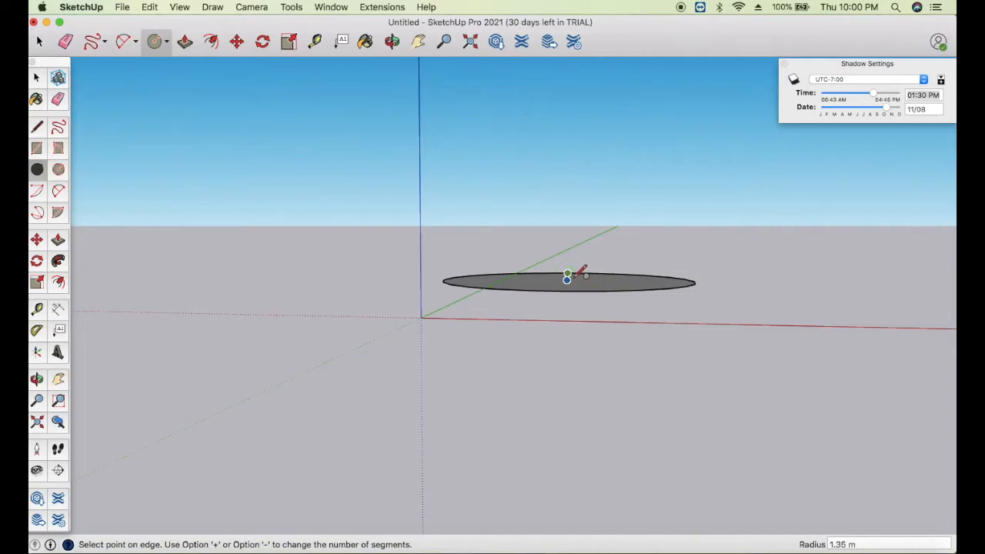
{"action": "left_click", "coordinate": [568, 281]}
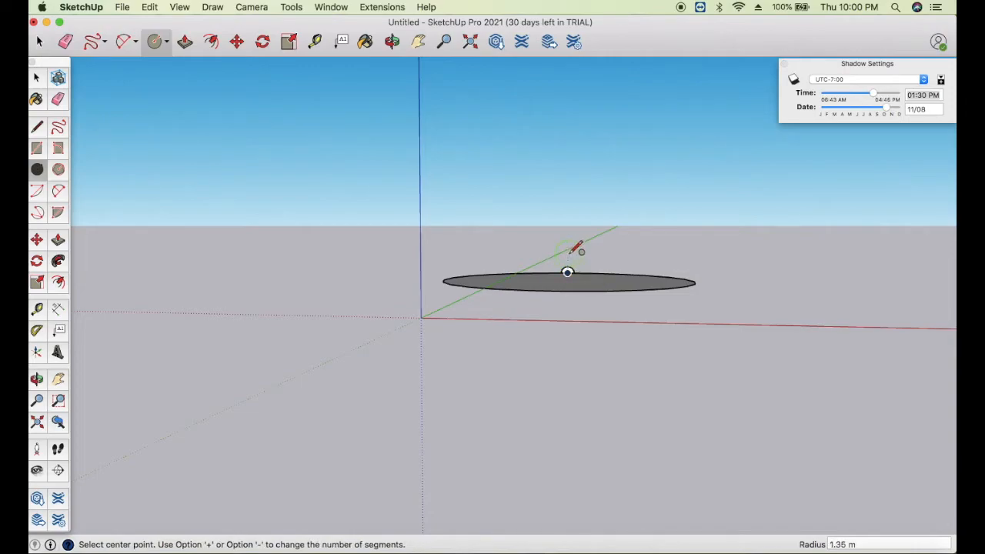
{"action": "left_click", "coordinate": [567, 280]}
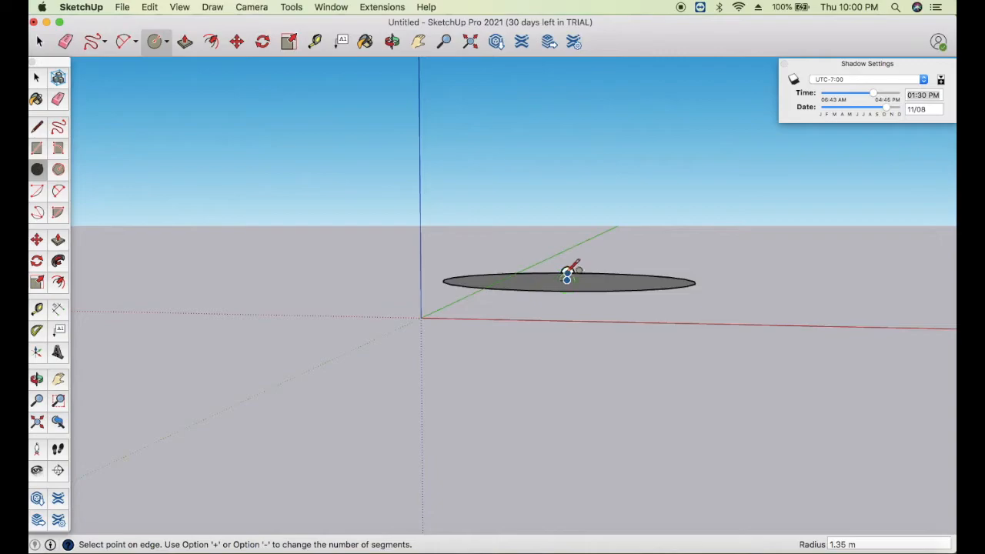
{"action": "left_click", "coordinate": [578, 255]}
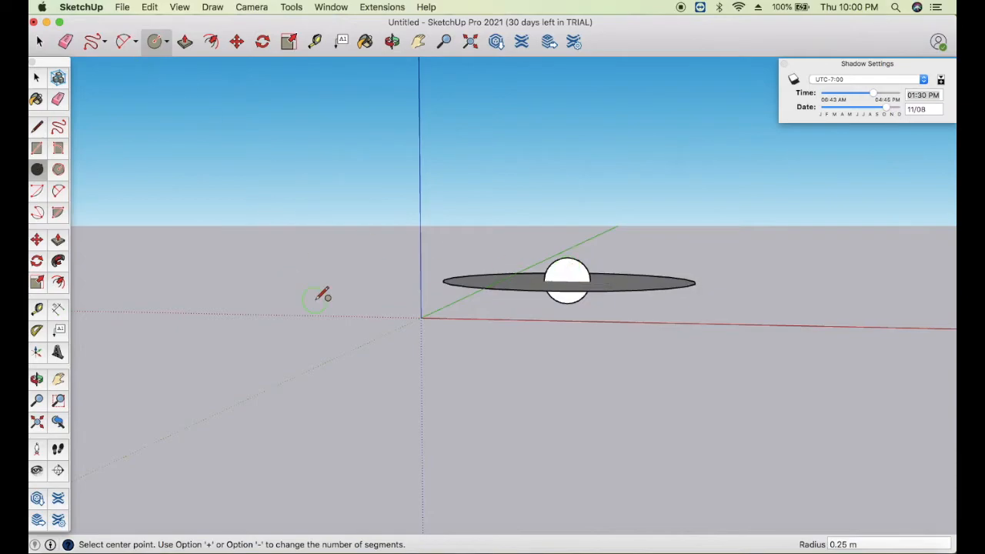
{"action": "key", "text": "super+z"}
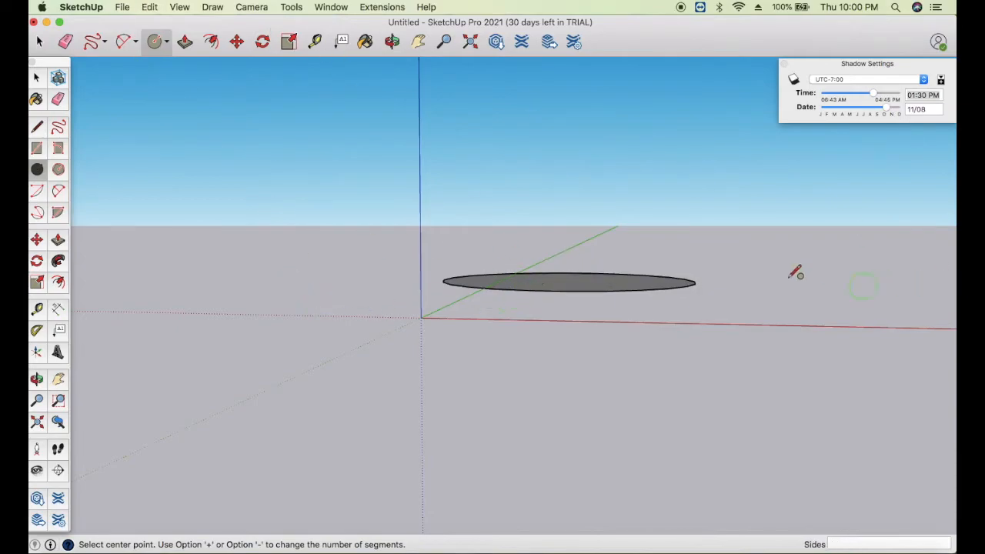
- Draw a vertical circle with a radius of about 0.33 m centered on the large circle's edge, at its positive red end
{"action": "left_click", "coordinate": [695, 283]}
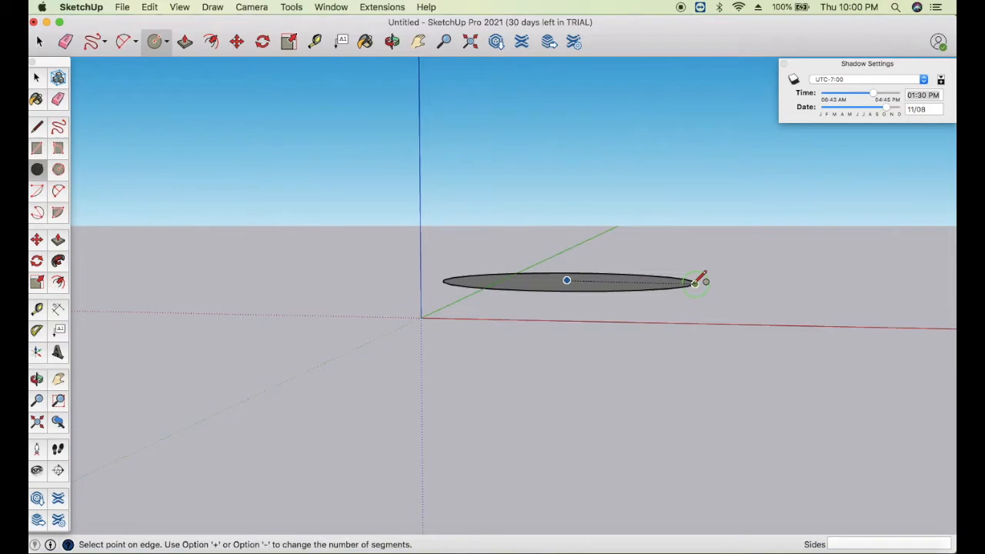
{"action": "left_click", "coordinate": [663, 282]}
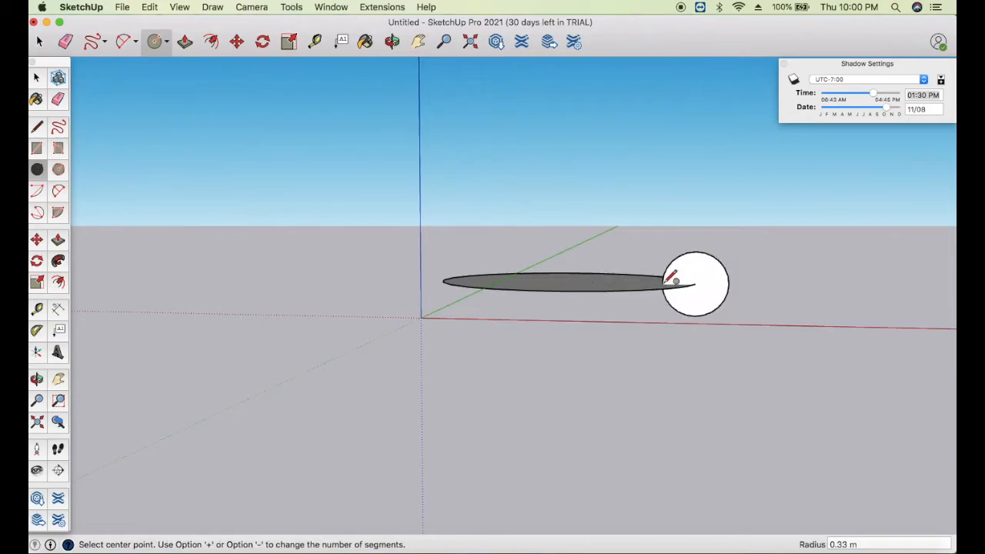
- Sweep the small vertical circle around the large circle's perimeter with Follow Me to form a torus
{"action": "left_click", "coordinate": [394, 43]}
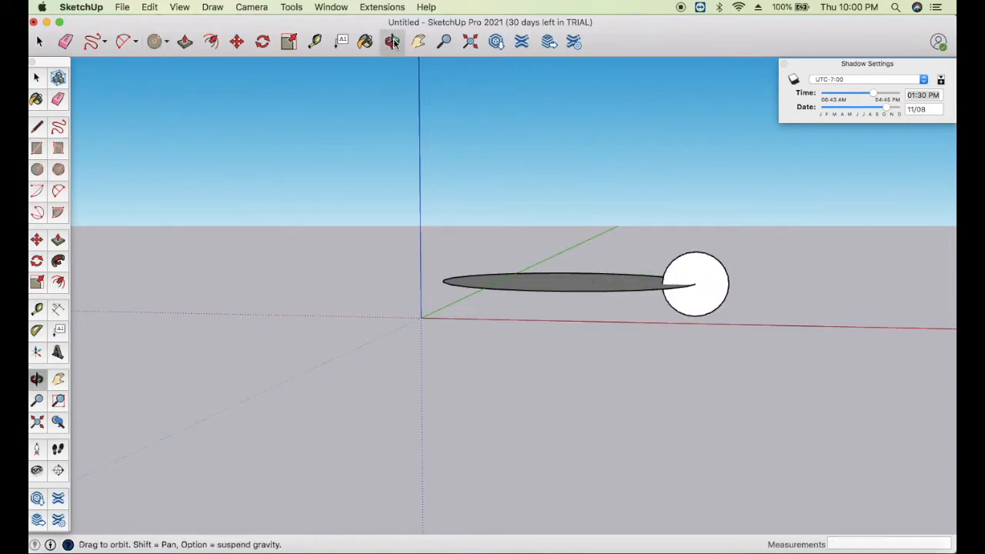
{"action": "left_click_drag", "start_coordinate": [649, 240], "coordinate": [631, 292]}
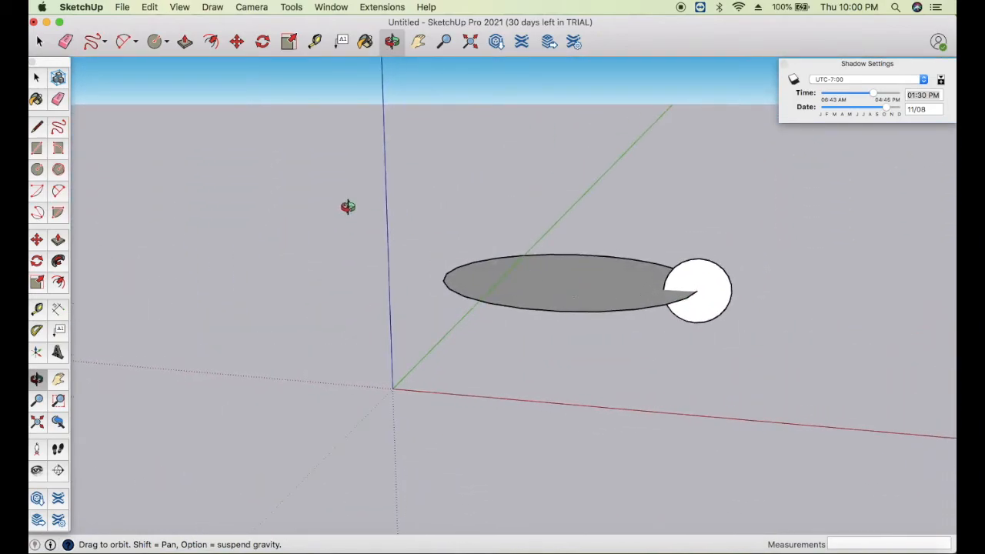
{"action": "left_click", "coordinate": [38, 42]}
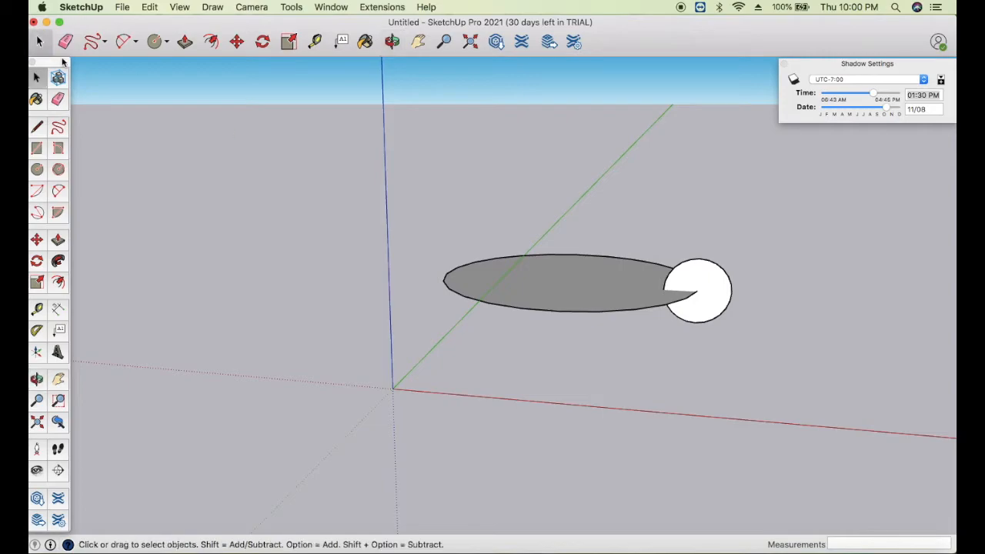
{"action": "left_click", "coordinate": [590, 289]}
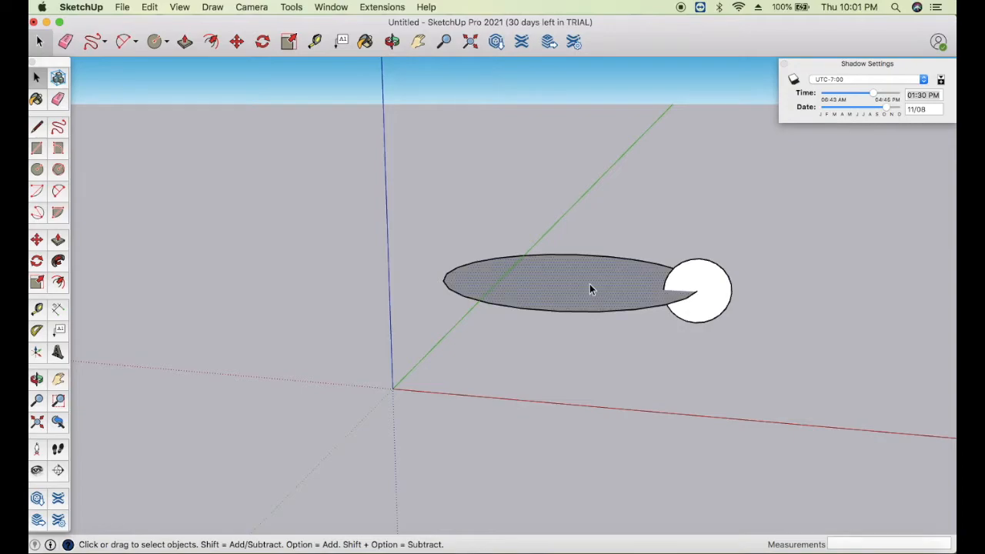
{"action": "left_click", "coordinate": [58, 262]}
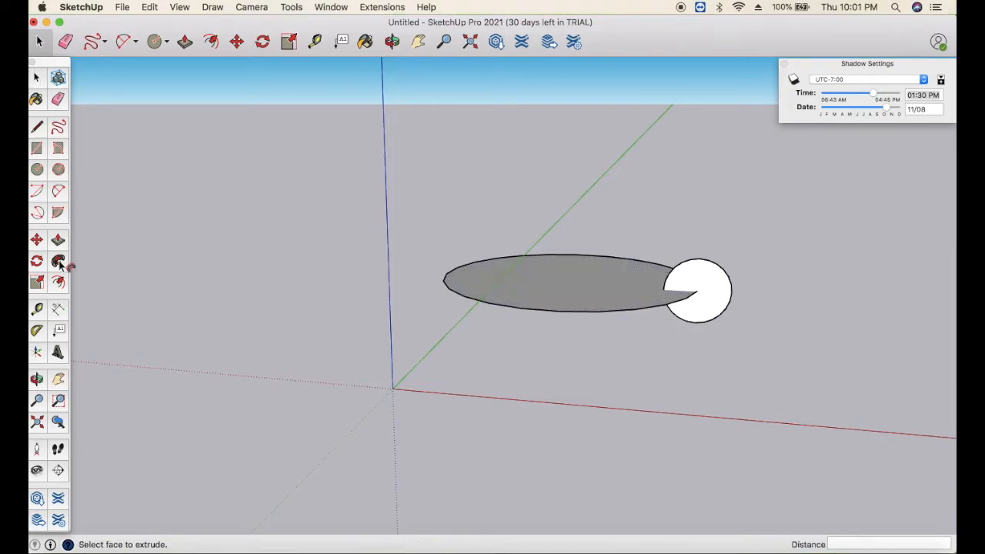
{"action": "left_click", "coordinate": [706, 281]}
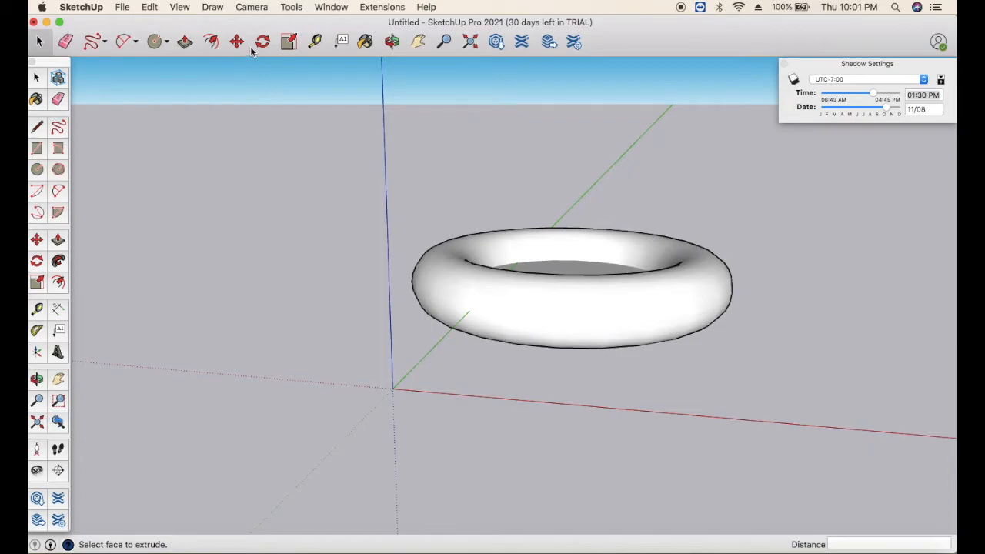
- Delete the torus from the model
{"action": "left_click", "coordinate": [392, 42]}
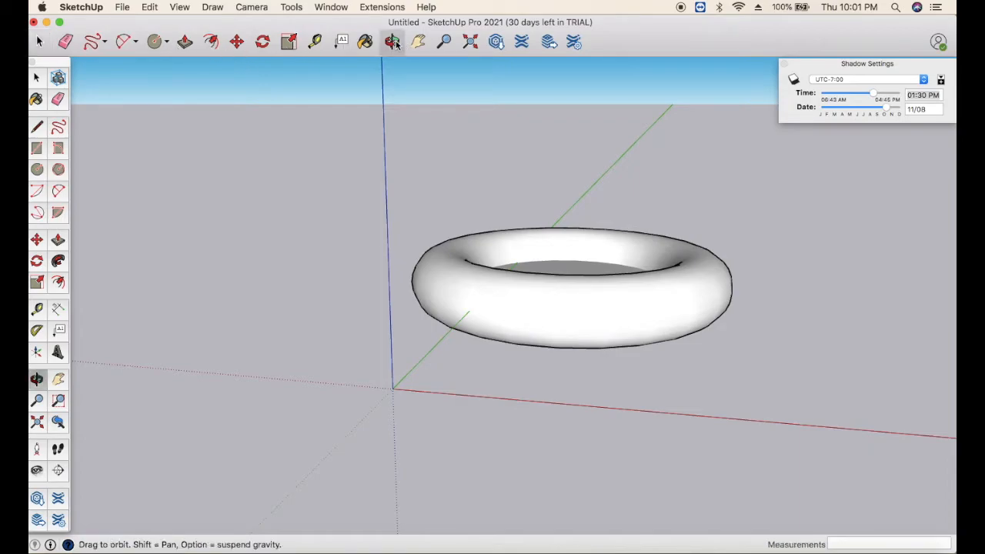
{"action": "left_click_drag", "start_coordinate": [512, 197], "coordinate": [468, 185]}
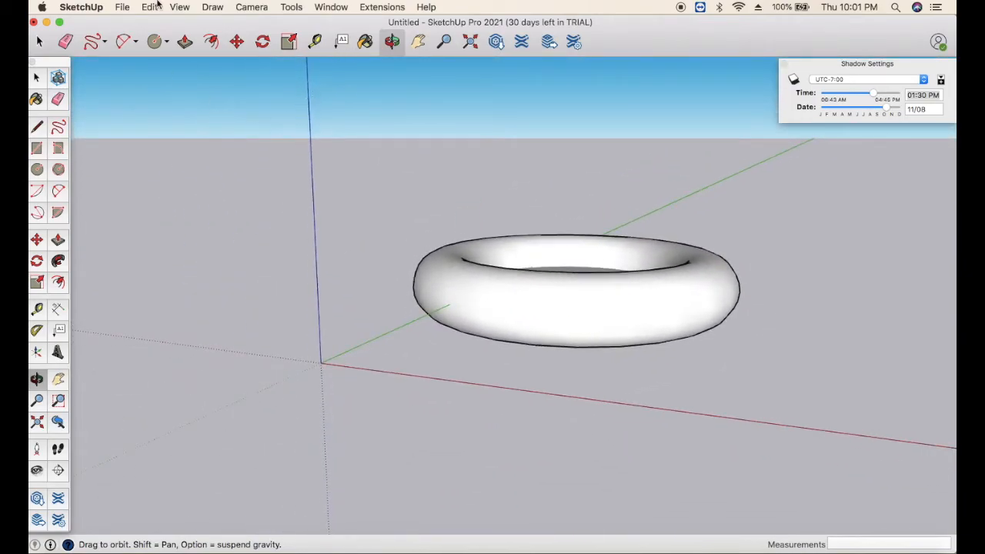
{"action": "left_click", "coordinate": [40, 44]}
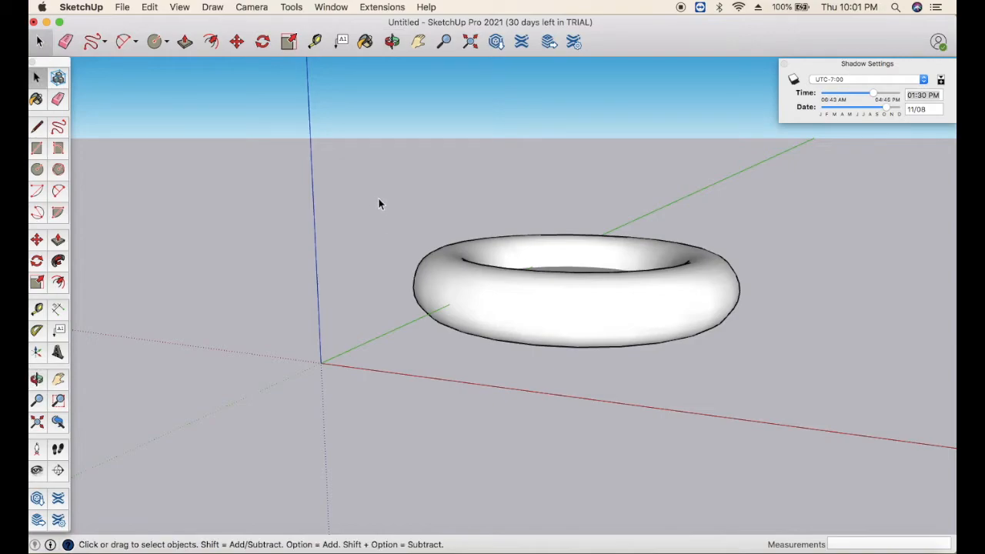
{"action": "left_click_drag", "start_coordinate": [379, 200], "coordinate": [800, 372]}
{"action": "key", "text": "Delete"}
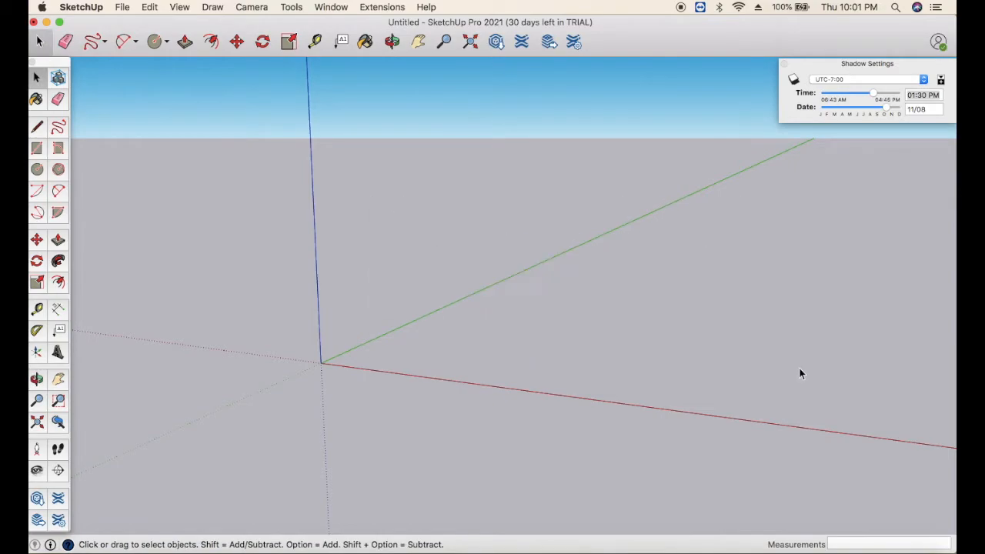
- Draw a circle with a radius of about 1.50 m on the ground plane, overlapping the green axis
{"action": "left_click", "coordinate": [167, 42]}
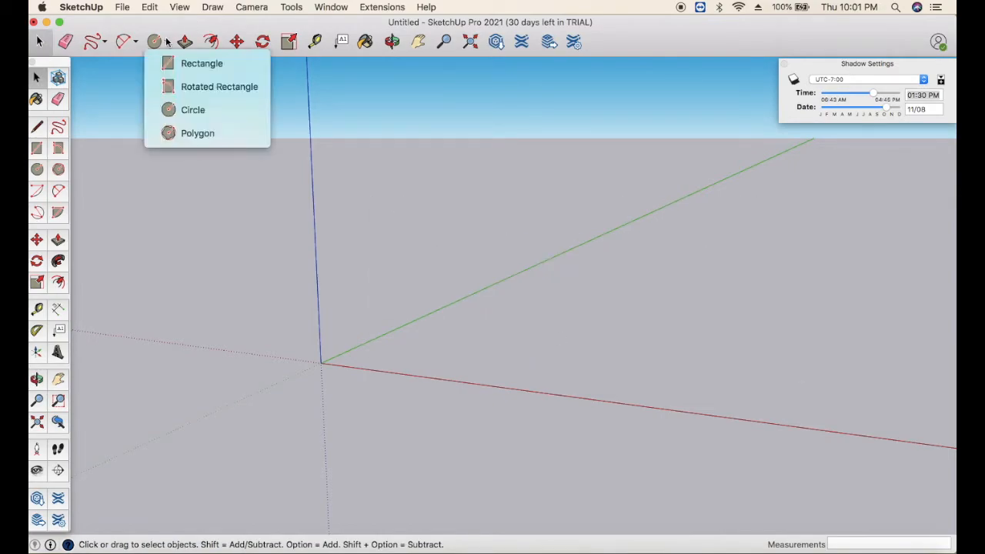
{"action": "left_click", "coordinate": [197, 113]}
{"action": "left_click", "coordinate": [605, 291]}
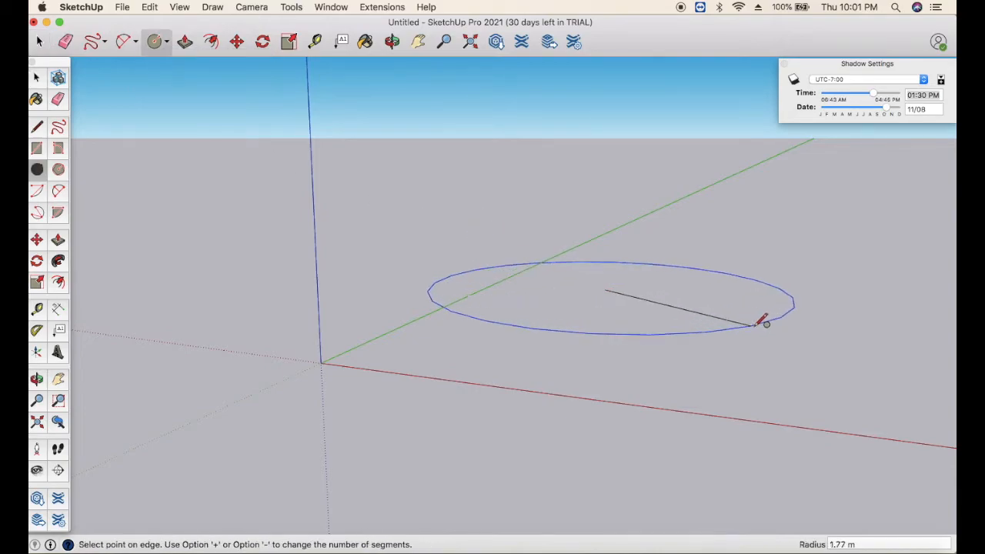
{"action": "left_click", "coordinate": [710, 319]}
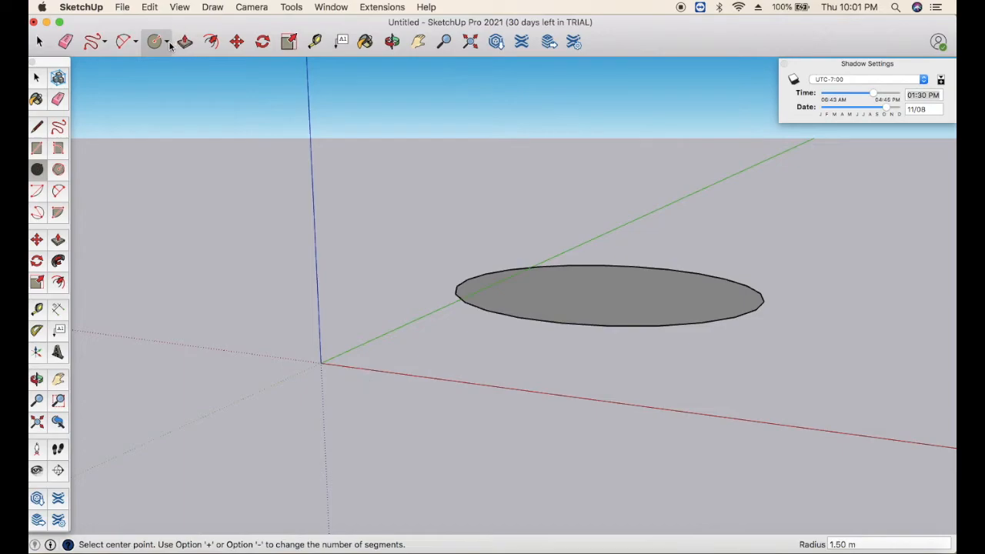
{"action": "left_click", "coordinate": [400, 328]}
{"action": "left_click", "coordinate": [400, 329]}
- Draw a smaller vertical circle facing the green axis, centered on the flat circle's center
{"action": "left_click", "coordinate": [391, 42]}
{"action": "left_click_drag", "start_coordinate": [418, 143], "coordinate": [440, 136]}
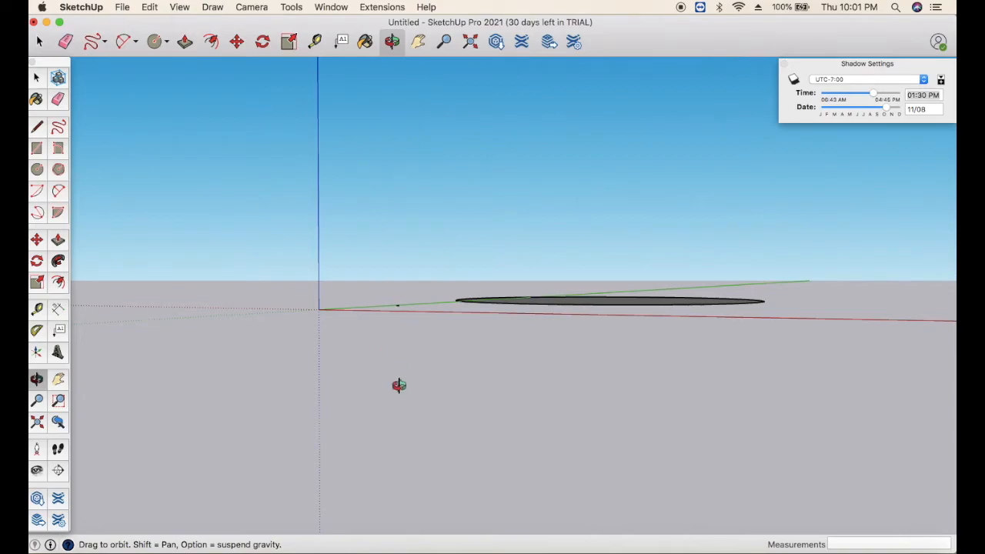
{"action": "left_click", "coordinate": [154, 42]}
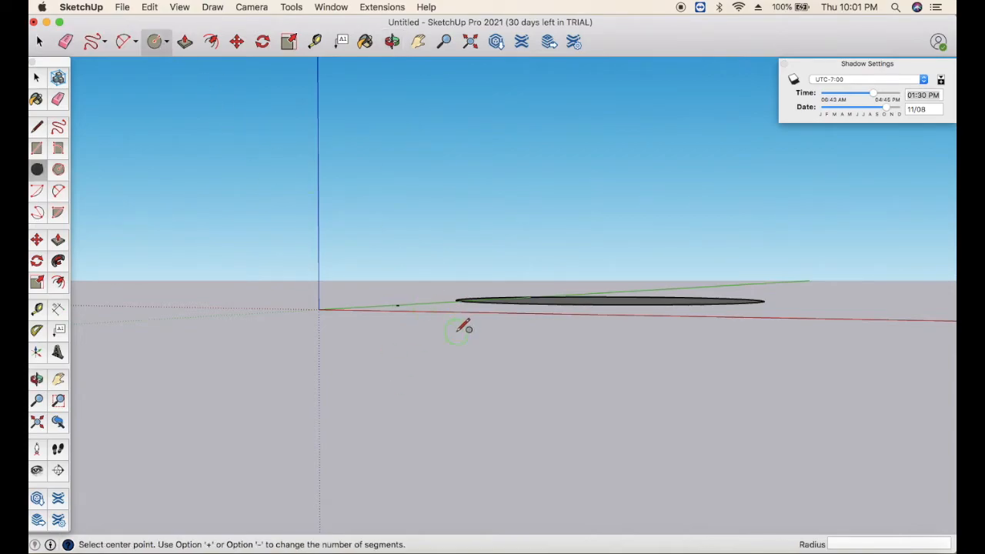
{"action": "left_click", "coordinate": [606, 299]}
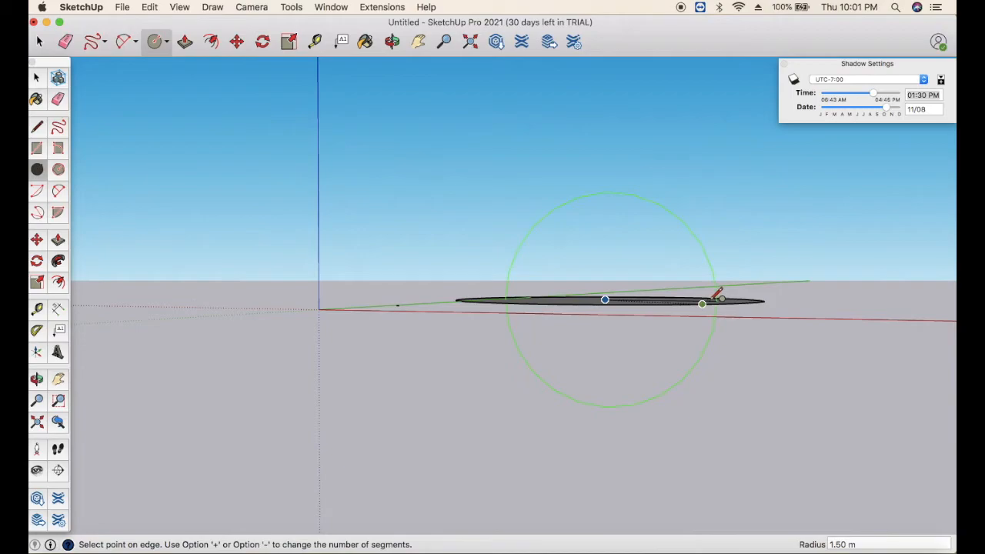
{"action": "left_click", "coordinate": [714, 298]}
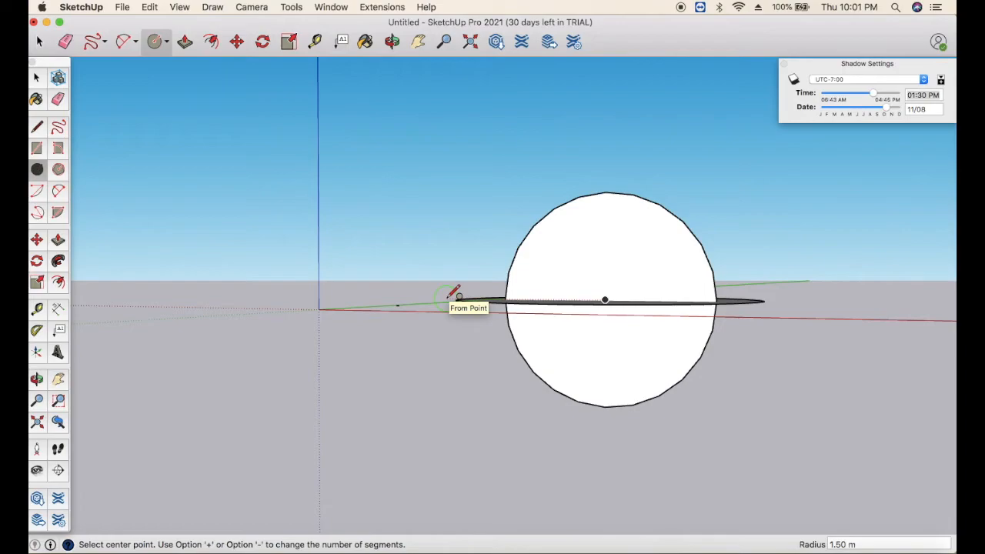
- Sweep the vertical circle around the flat circle's perimeter with Follow Me to form a sphere
{"action": "left_click", "coordinate": [39, 43]}
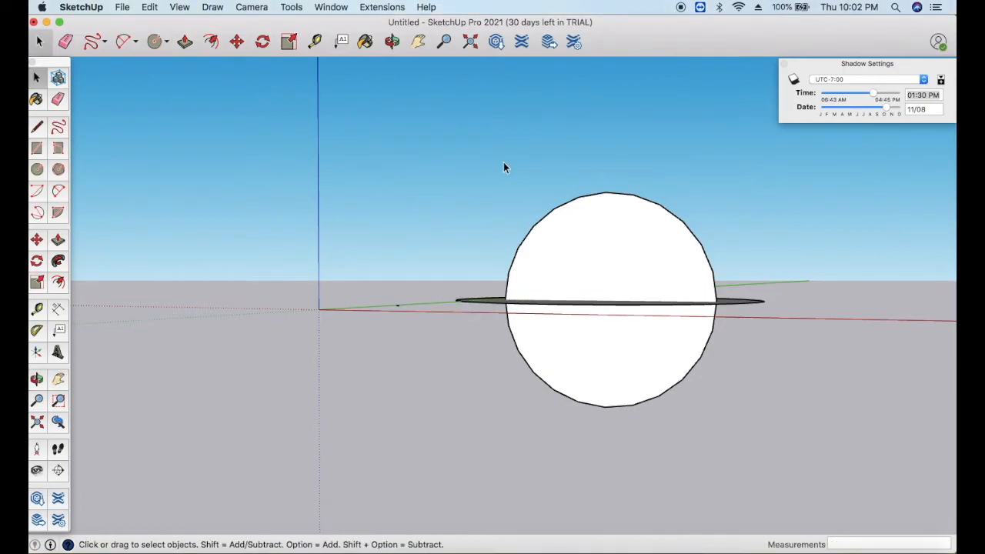
{"action": "left_click", "coordinate": [392, 42]}
{"action": "left_click_drag", "start_coordinate": [468, 163], "coordinate": [341, 352]}
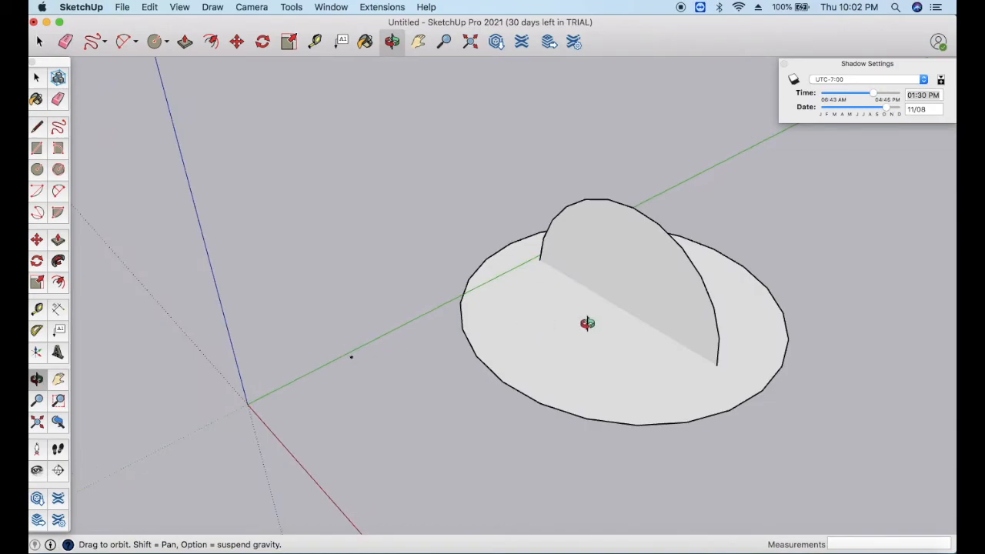
{"action": "left_click", "coordinate": [39, 43]}
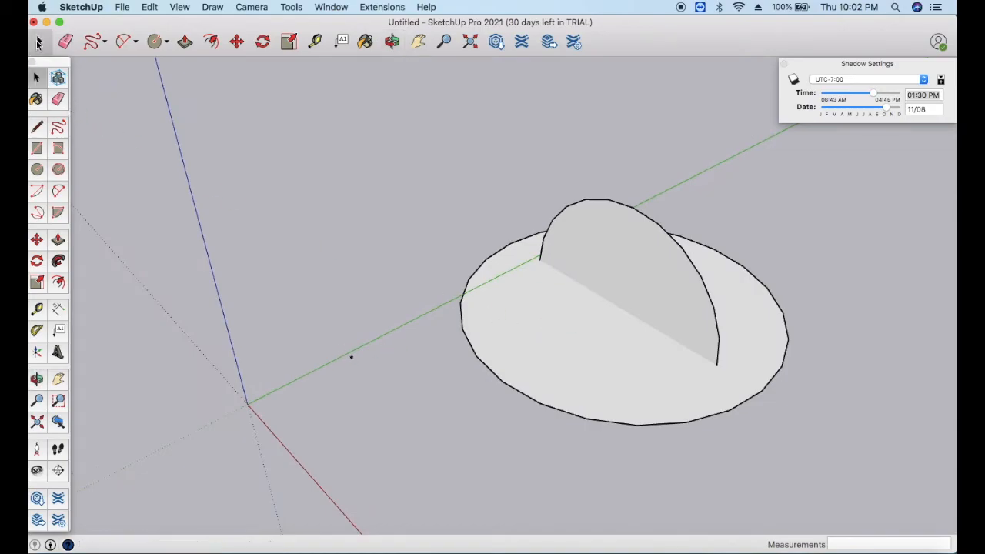
{"action": "left_click", "coordinate": [535, 341]}
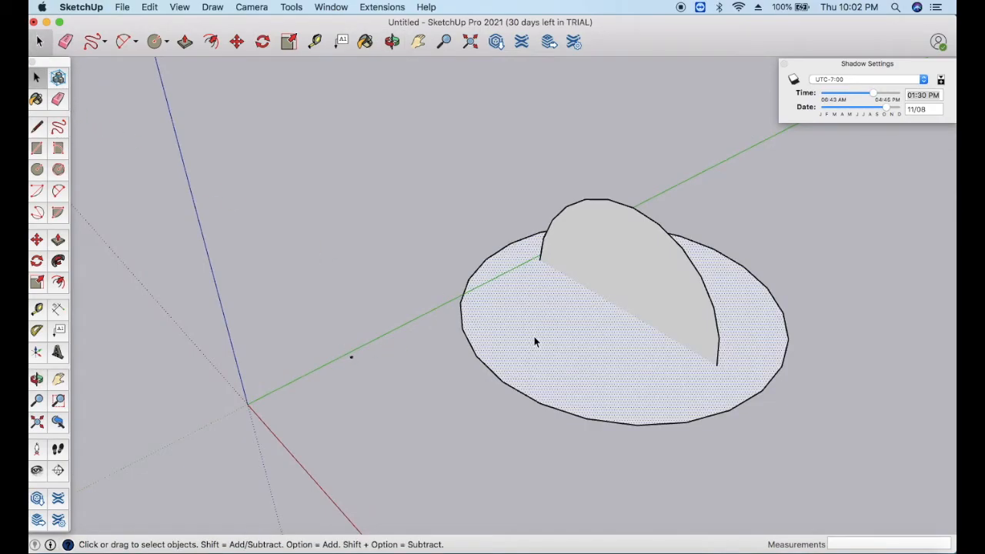
{"action": "left_click", "coordinate": [58, 261]}
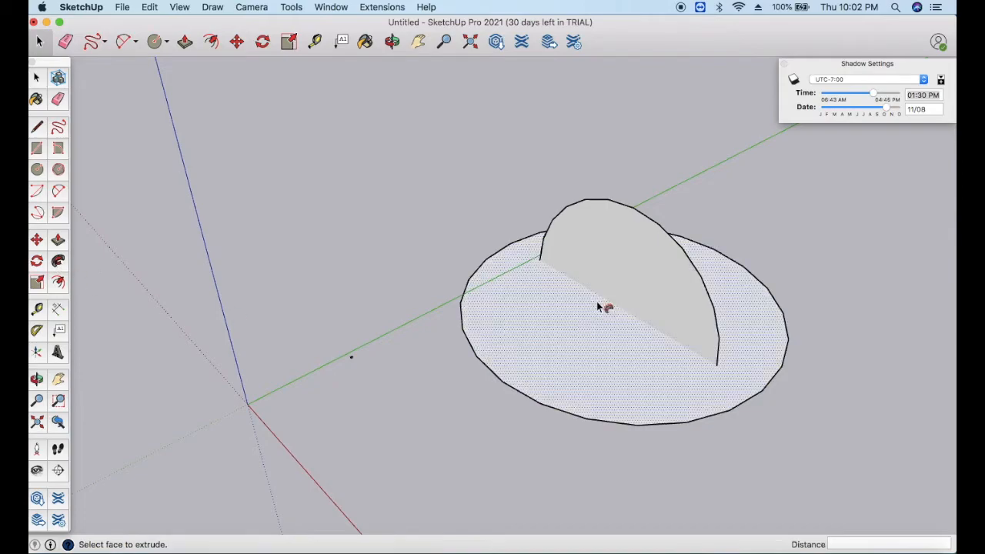
{"action": "left_click", "coordinate": [634, 275]}
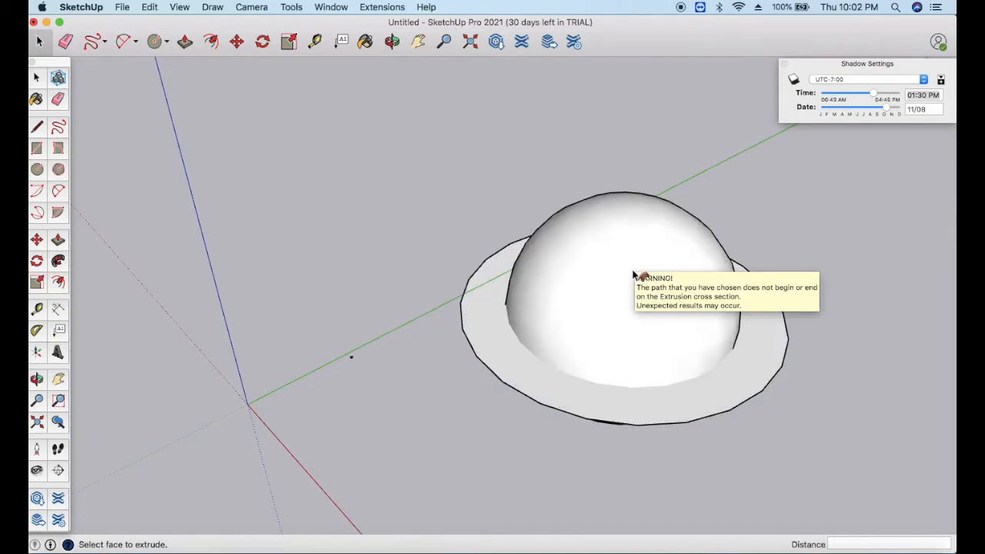
- Undo the Follow Me sphere and the vertical circle, leaving only the flat circle
{"action": "scroll", "coordinate": [673, 241], "scroll_direction": "up", "scroll_amount": 5}
{"action": "scroll", "coordinate": [668, 241], "scroll_direction": "down", "scroll_amount": 3}
{"action": "scroll", "coordinate": [668, 242], "scroll_direction": "down", "scroll_amount": 4}
{"action": "scroll", "coordinate": [668, 242], "scroll_direction": "up", "scroll_amount": 2}
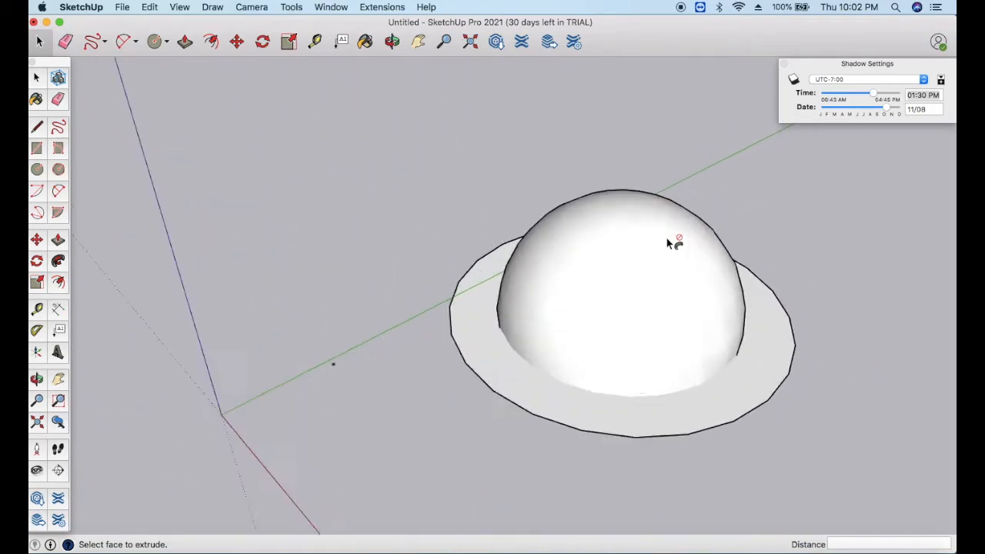
{"action": "scroll", "coordinate": [668, 243], "scroll_direction": "down", "scroll_amount": 3}
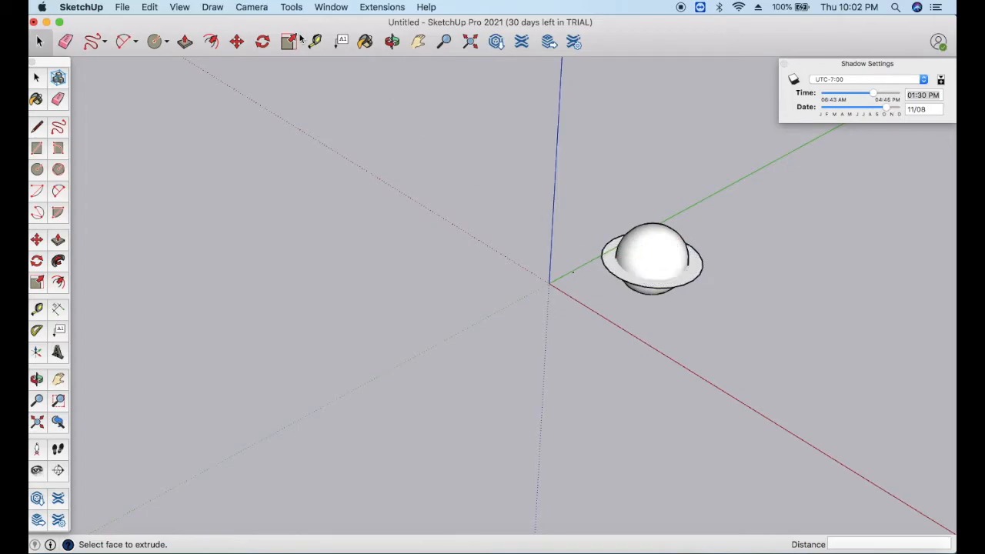
{"action": "key", "text": "super+z"}
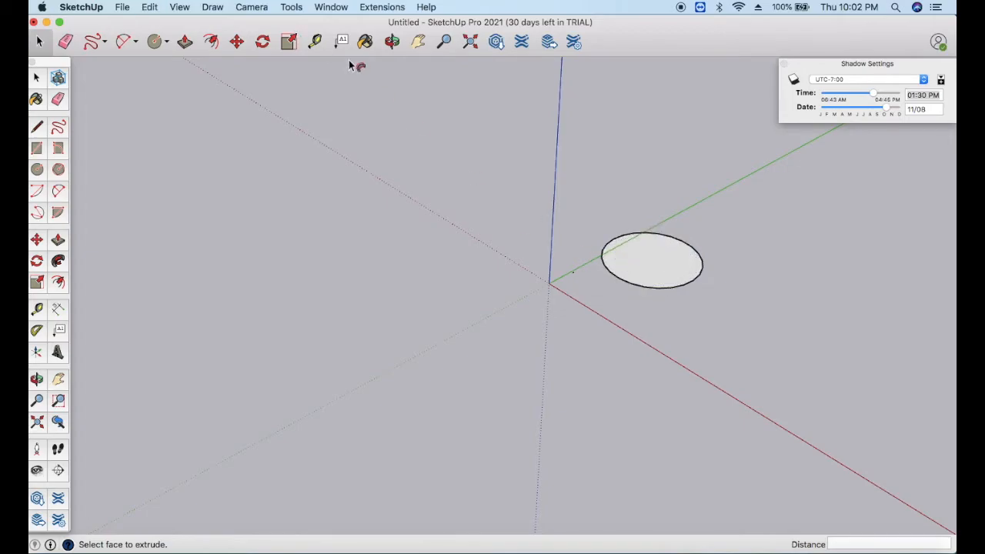
{"action": "left_click", "coordinate": [392, 43]}
{"action": "left_click_drag", "start_coordinate": [448, 208], "coordinate": [454, 112]}
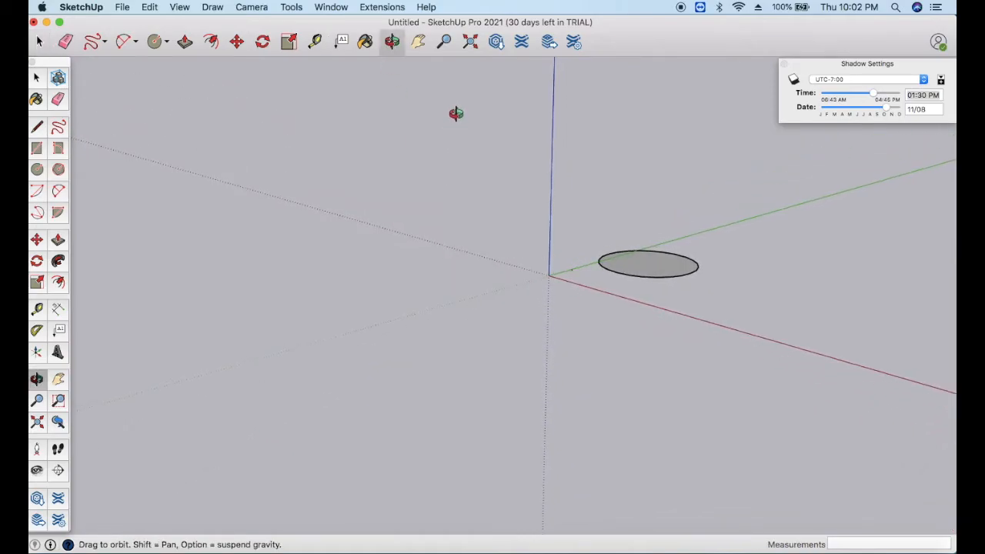
{"action": "left_click", "coordinate": [157, 43]}
{"action": "left_click", "coordinate": [648, 262]}
{"action": "left_click", "coordinate": [660, 245]}
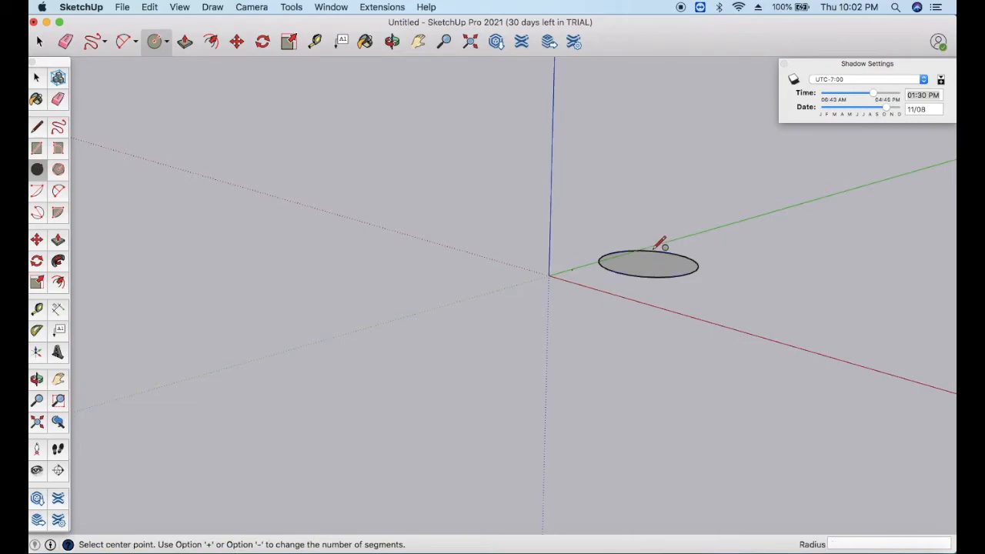
{"action": "left_click", "coordinate": [652, 251]}
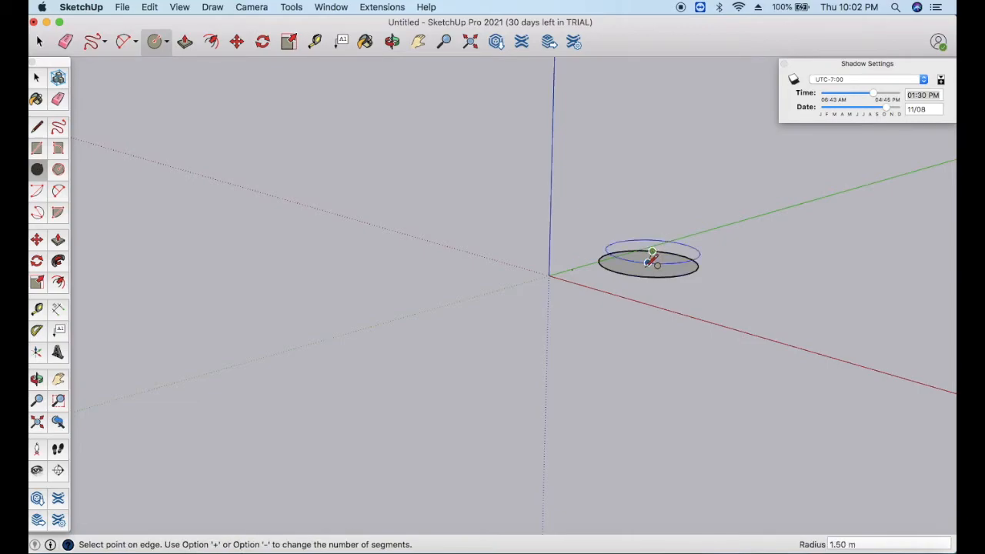
{"action": "key", "text": "Escape"}
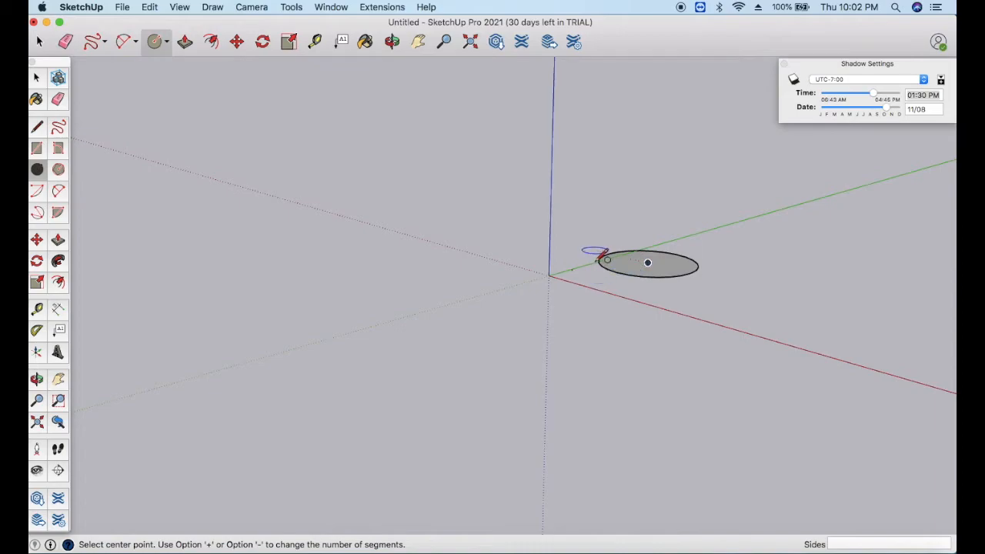
{"action": "left_click", "coordinate": [391, 42]}
{"action": "left_click_drag", "start_coordinate": [604, 257], "coordinate": [688, 224]}
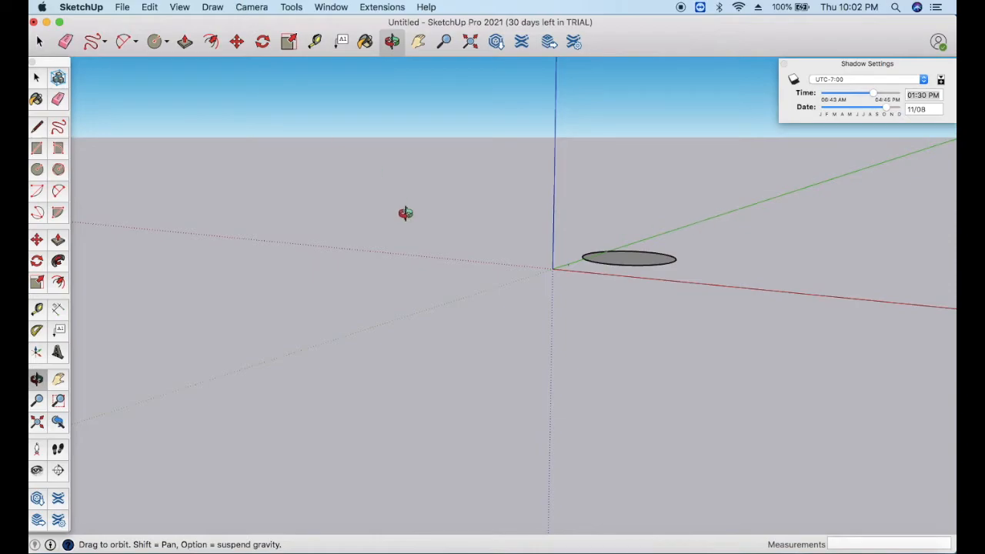
{"action": "left_click", "coordinate": [469, 44]}
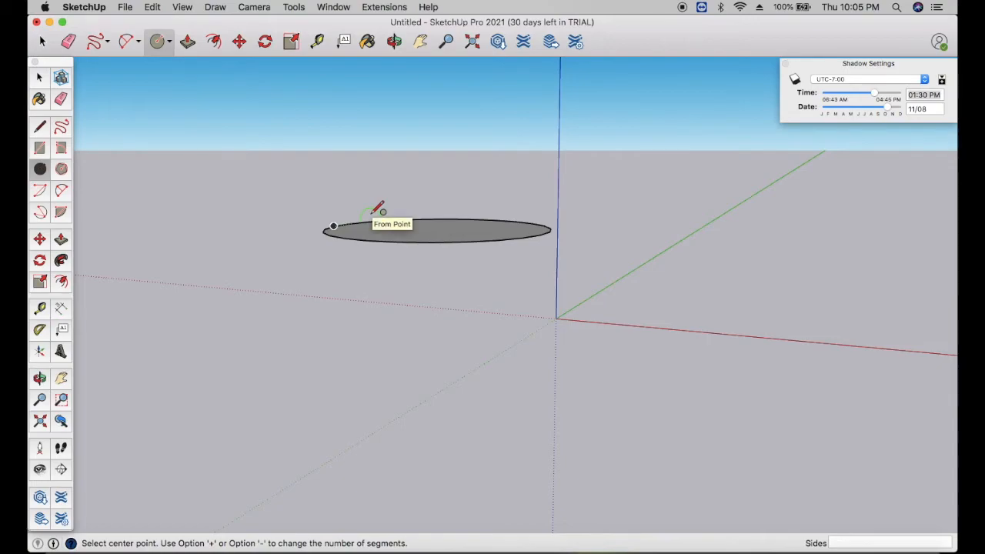
- Draw a vertical circle with a radius of about 2.77 m at the flat circle's center and sweep it around the flat circle with Follow Me
{"action": "left_click", "coordinate": [438, 228]}
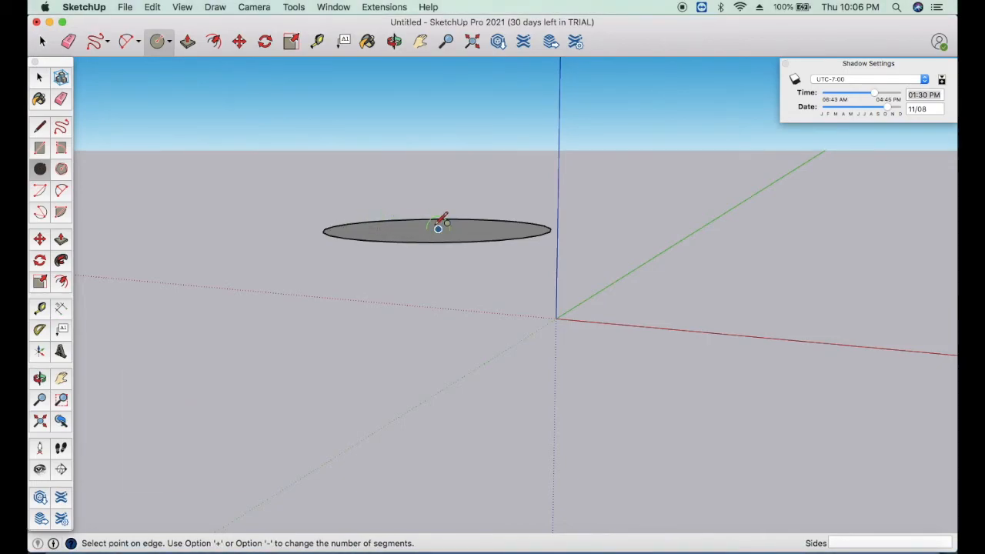
{"action": "left_click", "coordinate": [369, 222]}
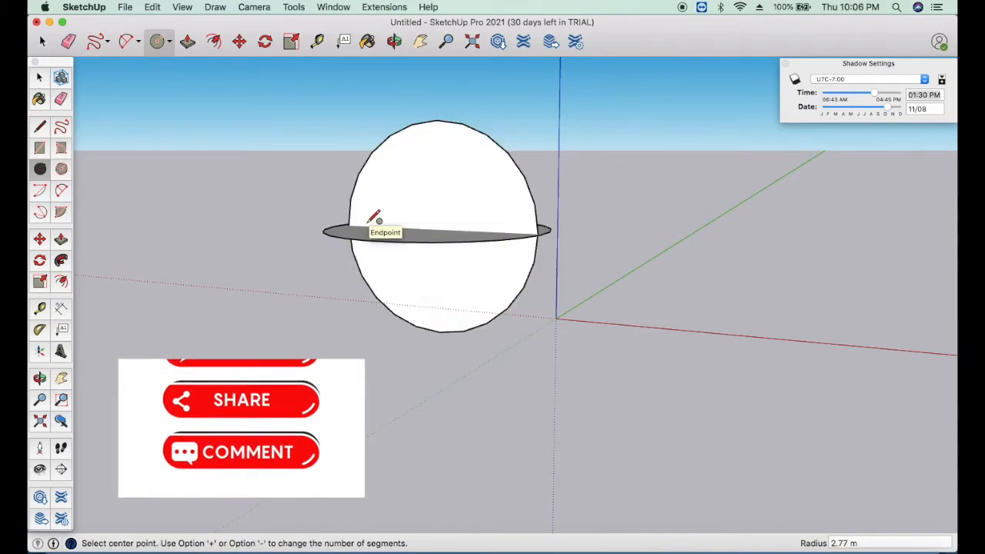
{"action": "left_click", "coordinate": [394, 41]}
{"action": "left_click_drag", "start_coordinate": [629, 189], "coordinate": [655, 224]}
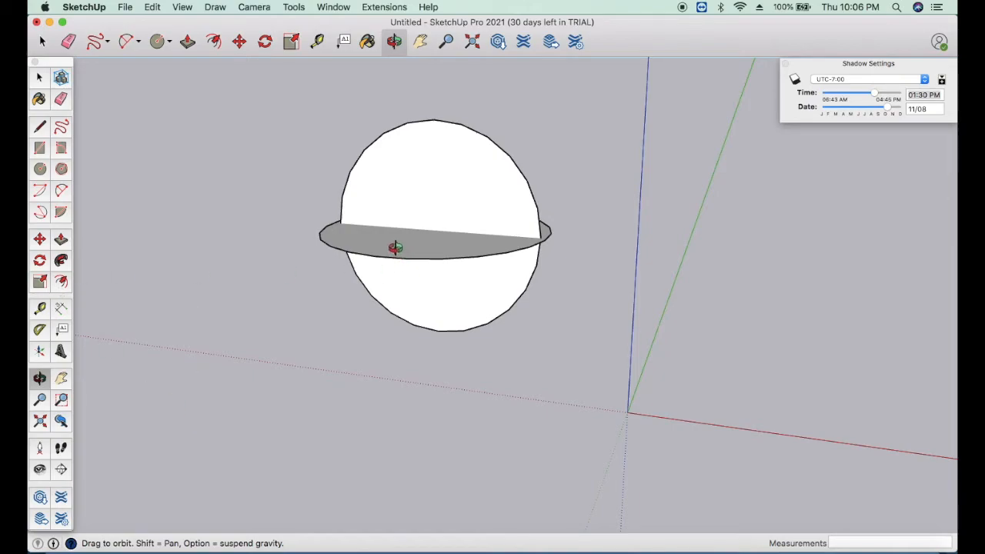
{"action": "left_click", "coordinate": [42, 42]}
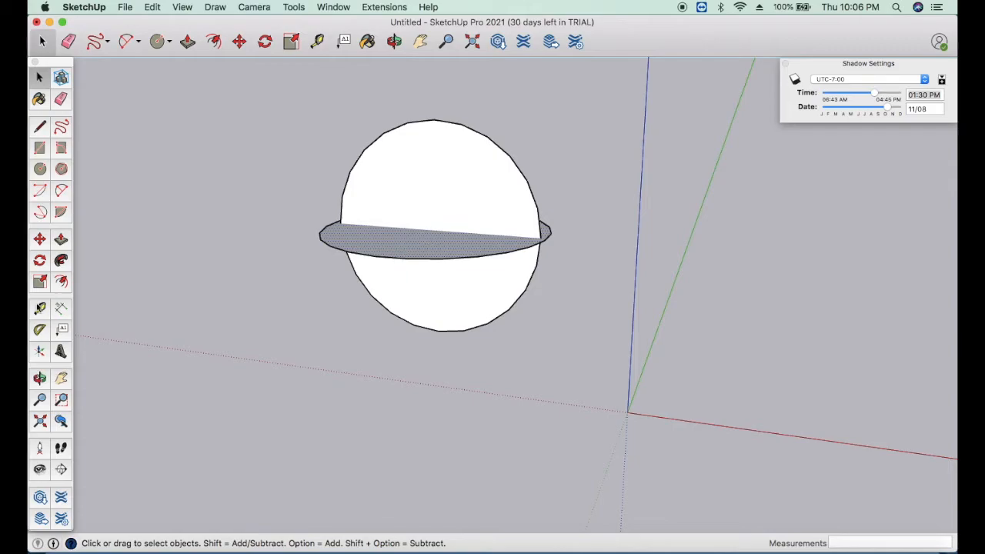
{"action": "left_click", "coordinate": [62, 260]}
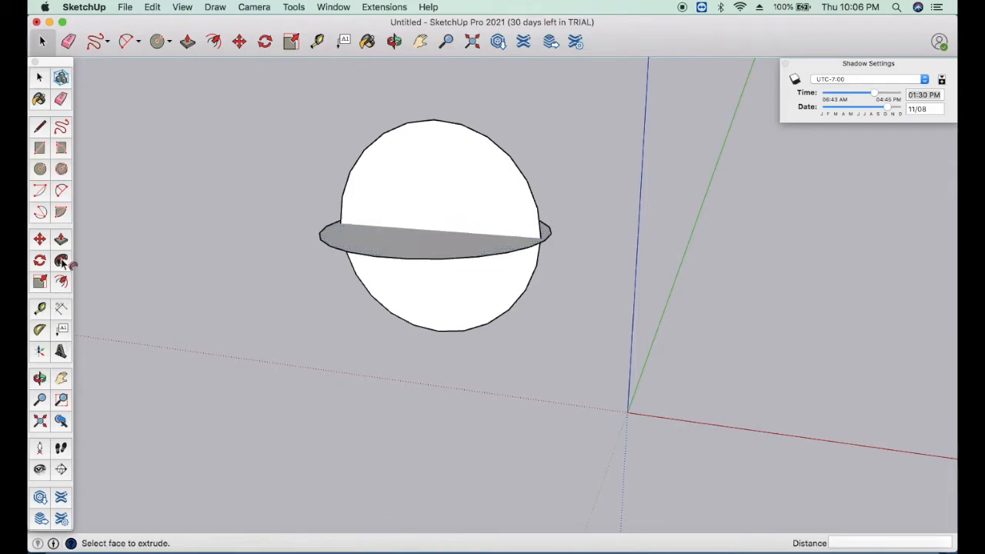
{"action": "left_click", "coordinate": [431, 186]}
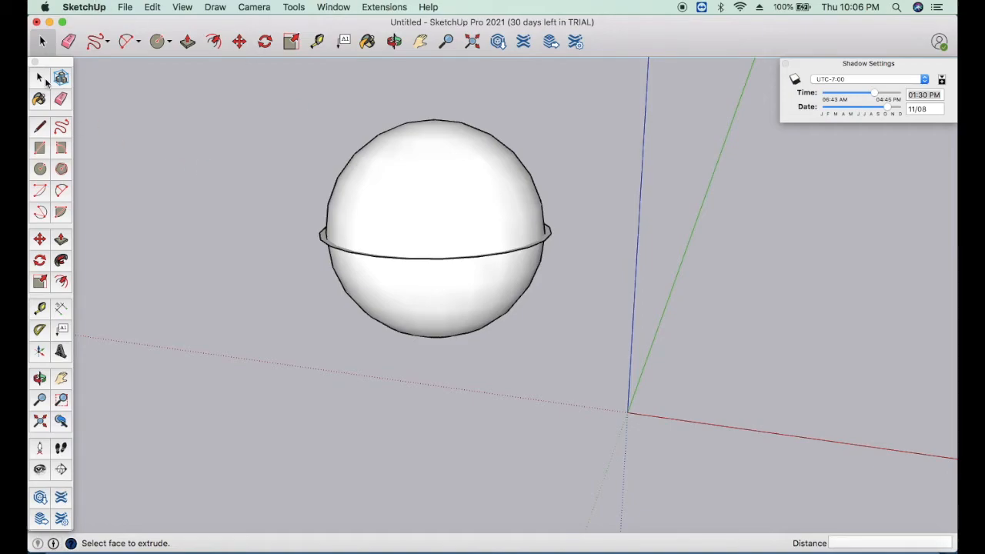
- Delete the sphere together with the flat circle around it
{"action": "left_click", "coordinate": [44, 42]}
{"action": "left_click_drag", "start_coordinate": [242, 96], "coordinate": [609, 389]}
{"action": "key", "text": "Delete"}
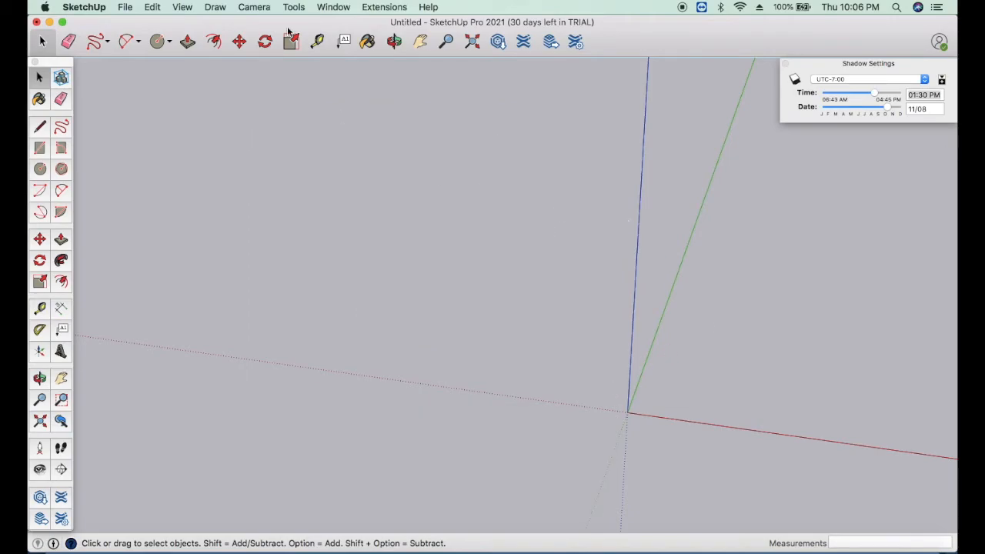
- Open 3D Warehouse and view the Window Live Components collection
{"action": "left_click", "coordinate": [499, 44]}
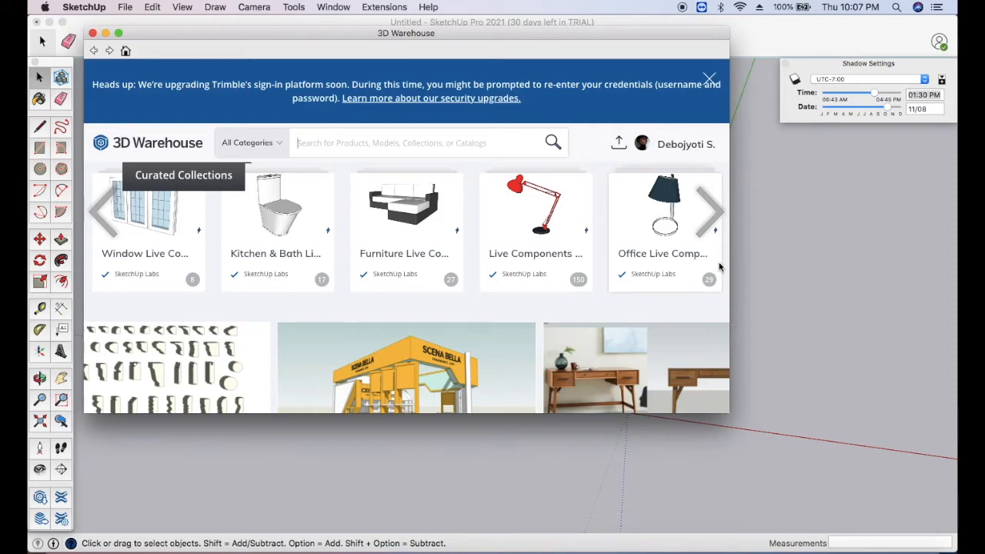
{"action": "left_click", "coordinate": [164, 232]}
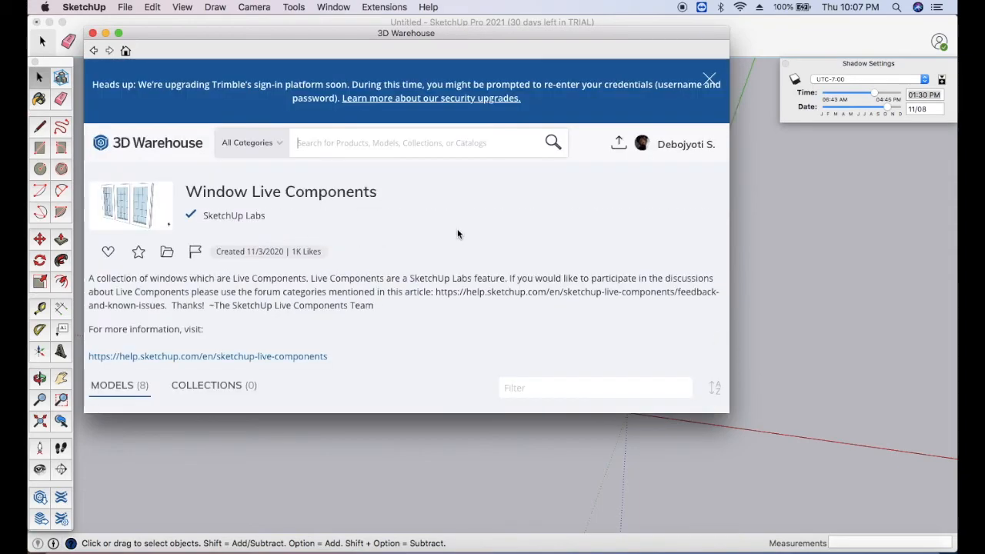
- Browse the Window Live Components collection and open the Multi-Unit Window model
{"action": "scroll", "coordinate": [457, 230], "scroll_direction": "down", "scroll_amount": 5}
{"action": "scroll", "coordinate": [460, 234], "scroll_direction": "down", "scroll_amount": 2}
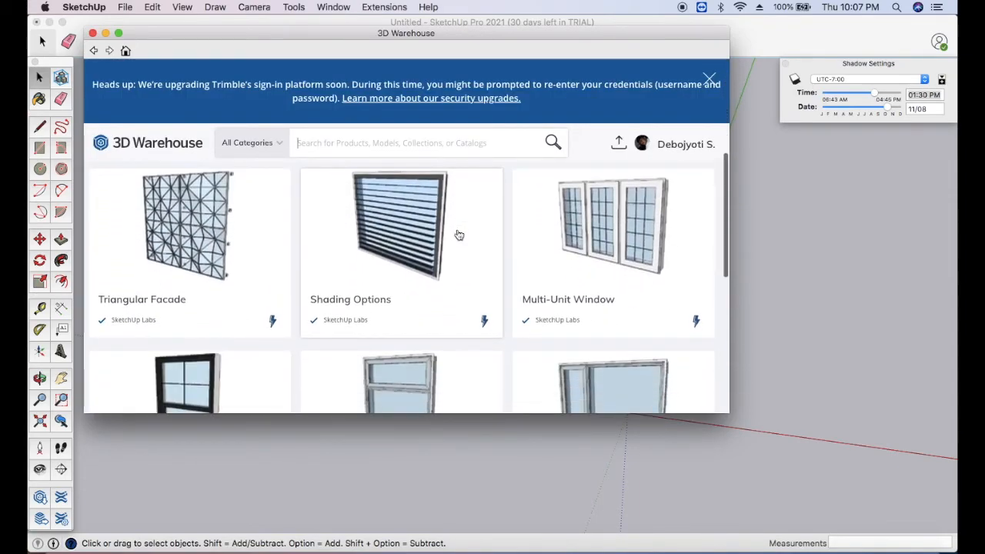
{"action": "scroll", "coordinate": [458, 234], "scroll_direction": "down", "scroll_amount": 10}
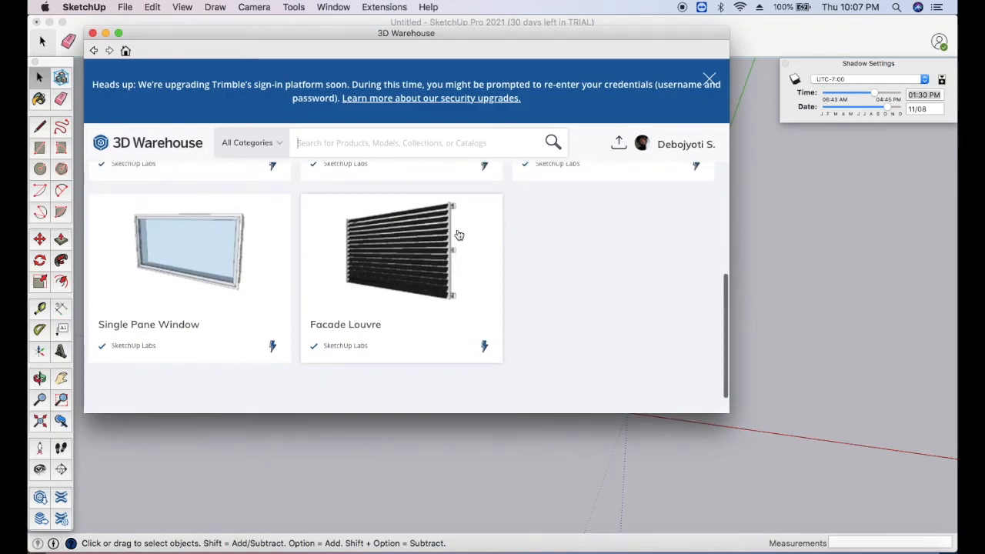
{"action": "scroll", "coordinate": [459, 235], "scroll_direction": "up", "scroll_amount": 2}
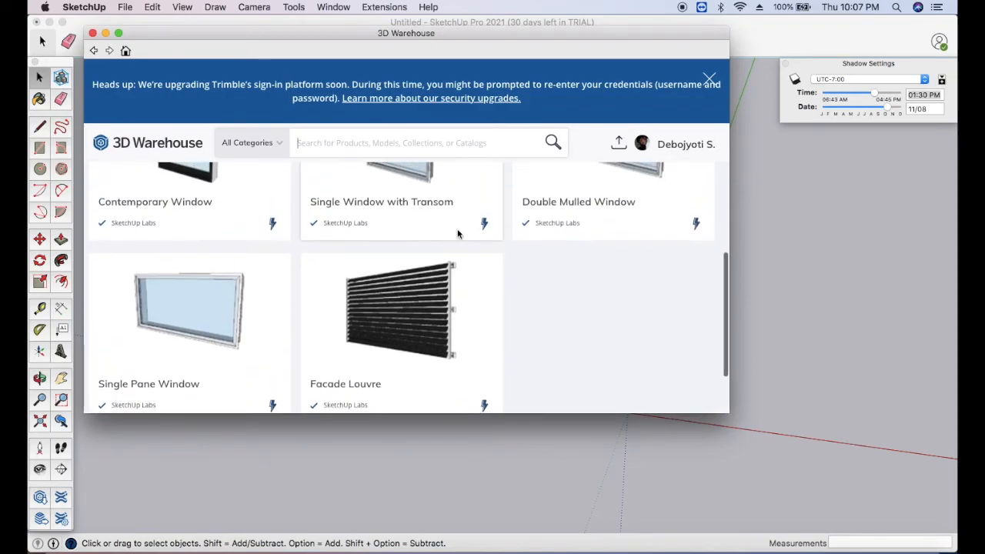
{"action": "scroll", "coordinate": [458, 234], "scroll_direction": "up", "scroll_amount": 8}
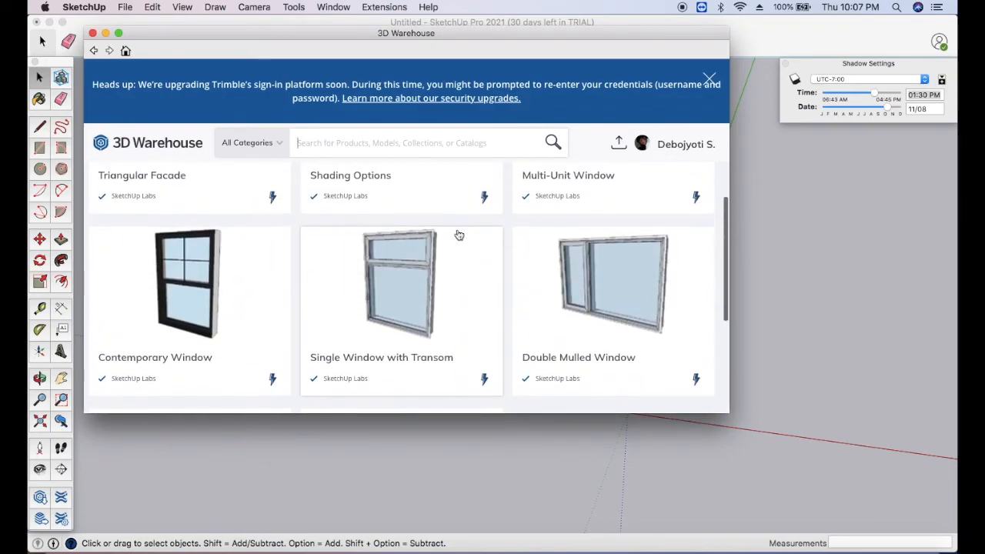
{"action": "scroll", "coordinate": [458, 235], "scroll_direction": "up", "scroll_amount": 2}
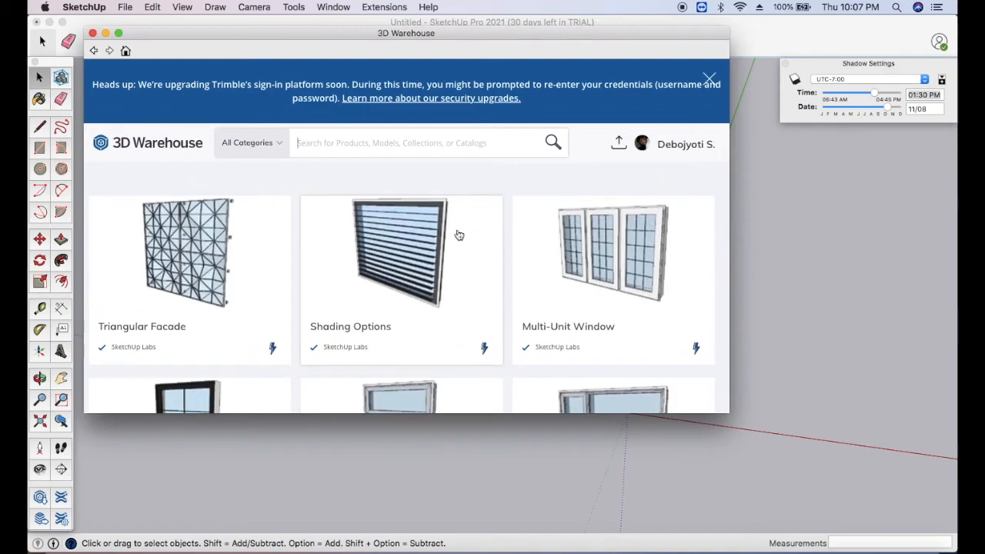
{"action": "scroll", "coordinate": [459, 234], "scroll_direction": "down", "scroll_amount": 1}
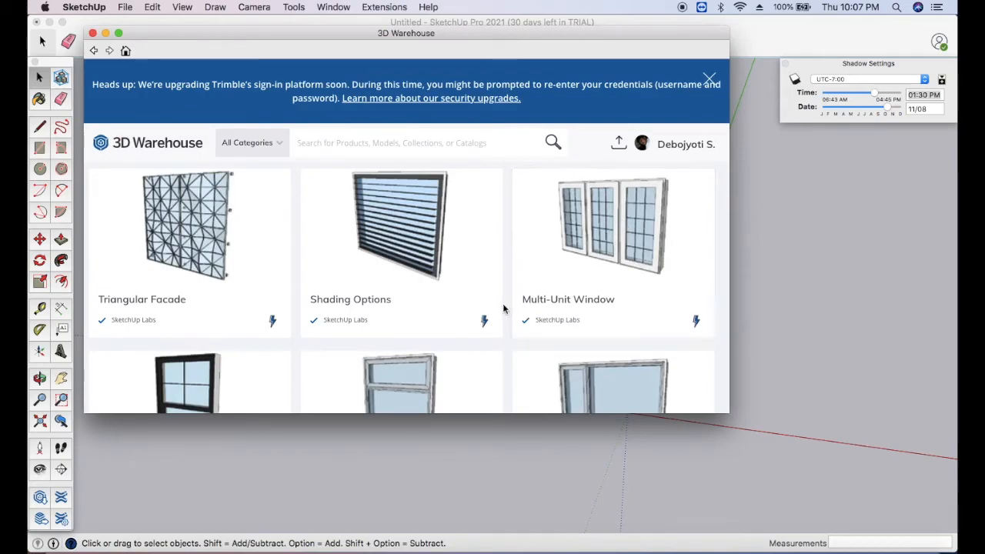
{"action": "left_click", "coordinate": [587, 312]}
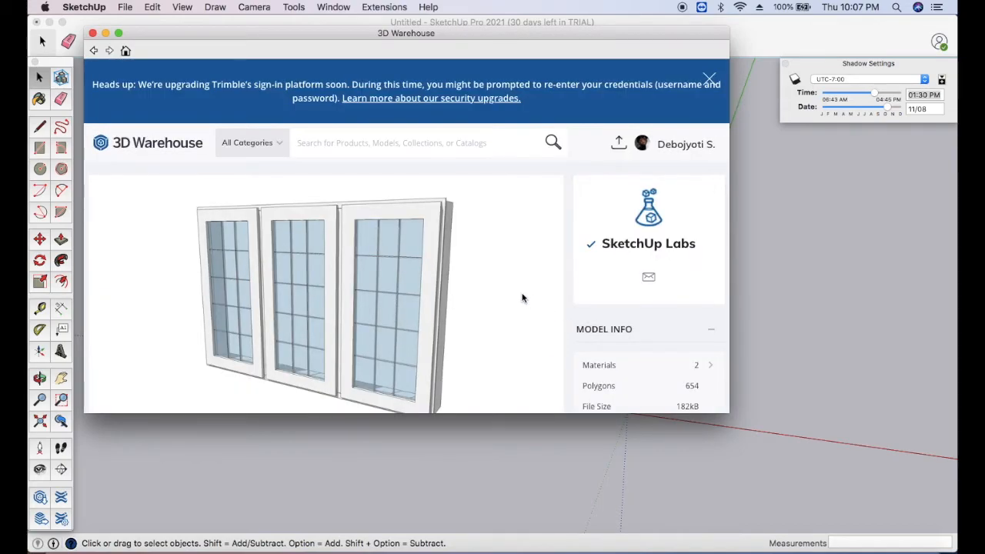
- Download the Multi-Unit Window directly into the current model and place it in the empty space left of the blue axis
{"action": "scroll", "coordinate": [521, 298], "scroll_direction": "down", "scroll_amount": 3}
{"action": "scroll", "coordinate": [521, 297], "scroll_direction": "down", "scroll_amount": 5}
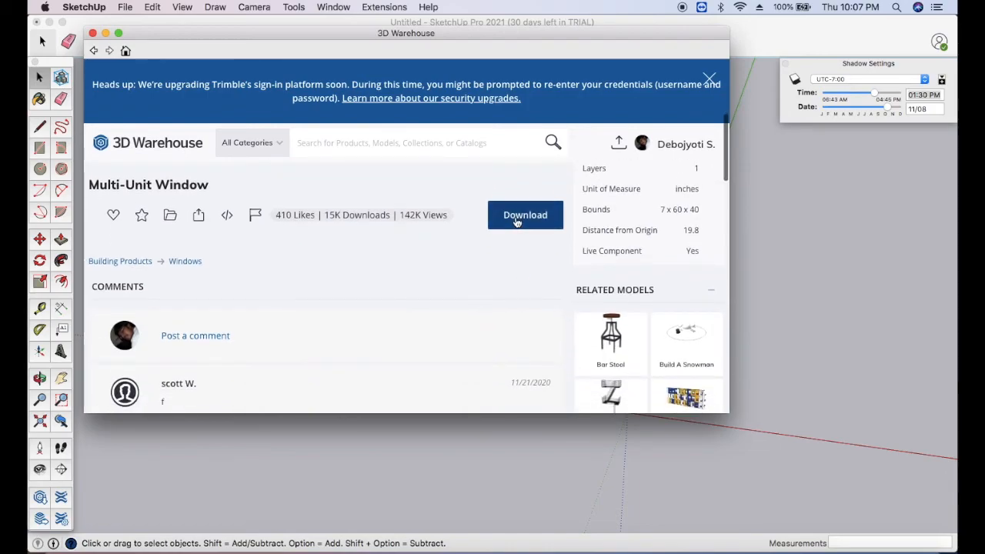
{"action": "left_click", "coordinate": [517, 223]}
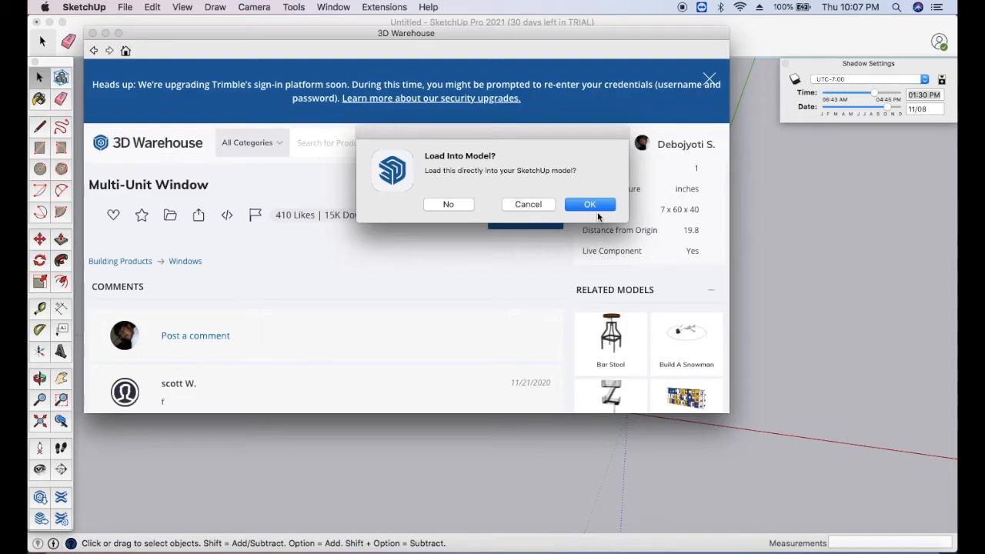
{"action": "left_click", "coordinate": [585, 209]}
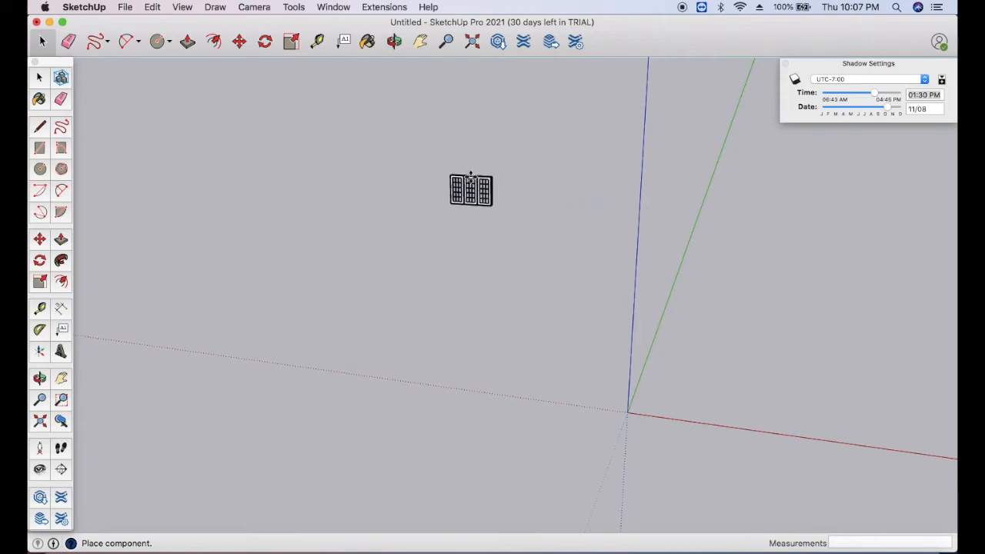
{"action": "left_click", "coordinate": [456, 179]}
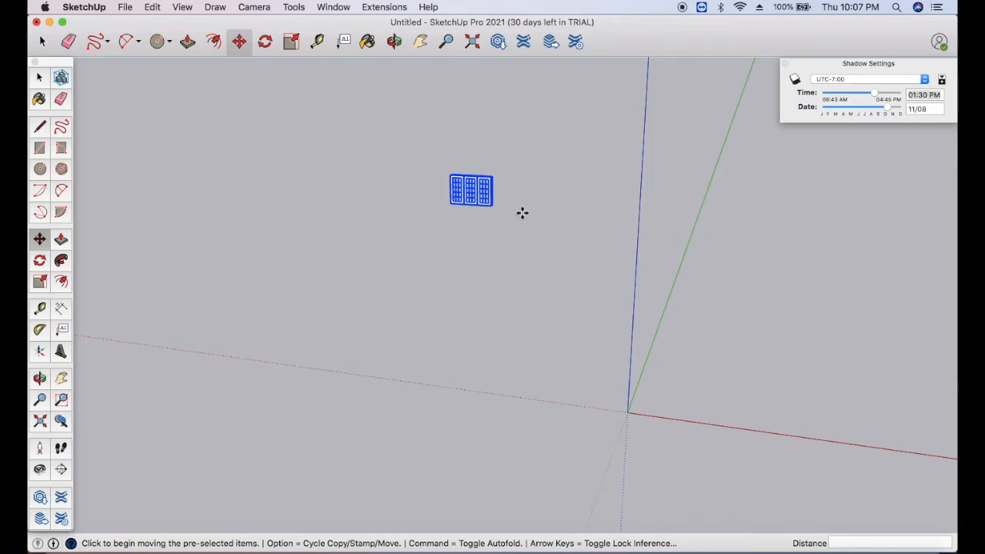
- Select the placed multi-unit window component and delete it from the model
{"action": "left_click", "coordinate": [43, 42]}
{"action": "left_click_drag", "start_coordinate": [422, 152], "coordinate": [515, 256]}
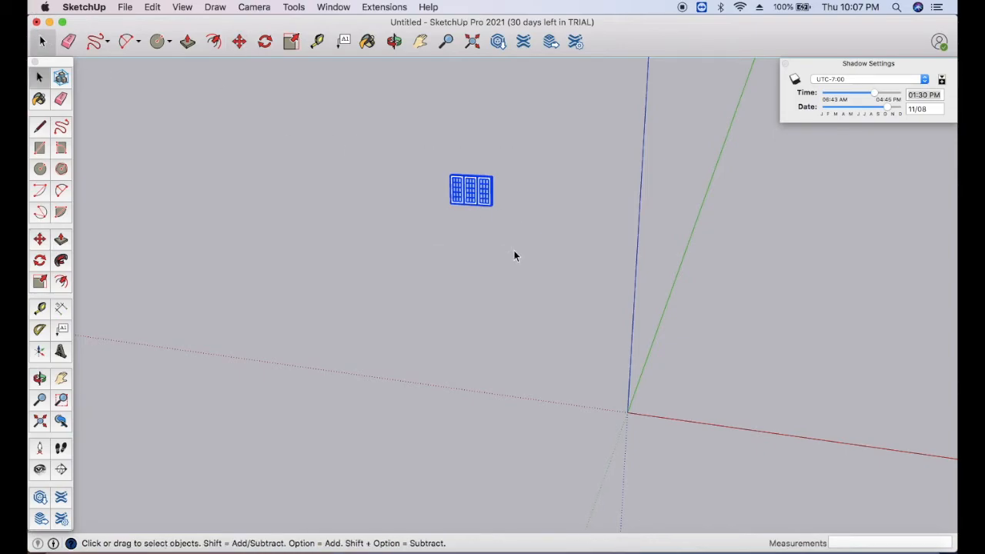
{"action": "left_click_drag", "start_coordinate": [443, 171], "coordinate": [487, 203]}
{"action": "left_click", "coordinate": [480, 197]}
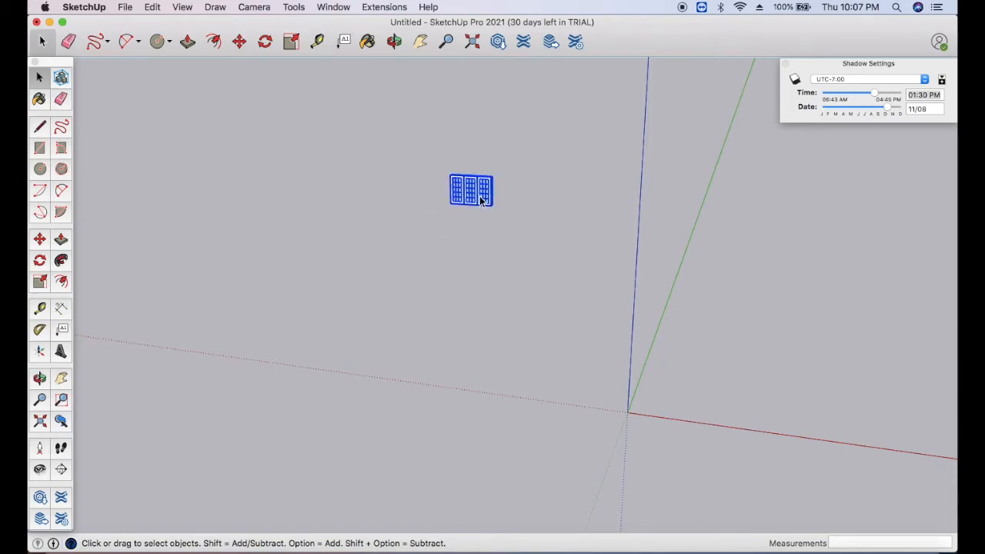
- Open Extension Warehouse and browse the featured extensions
{"action": "left_click", "coordinate": [523, 42]}
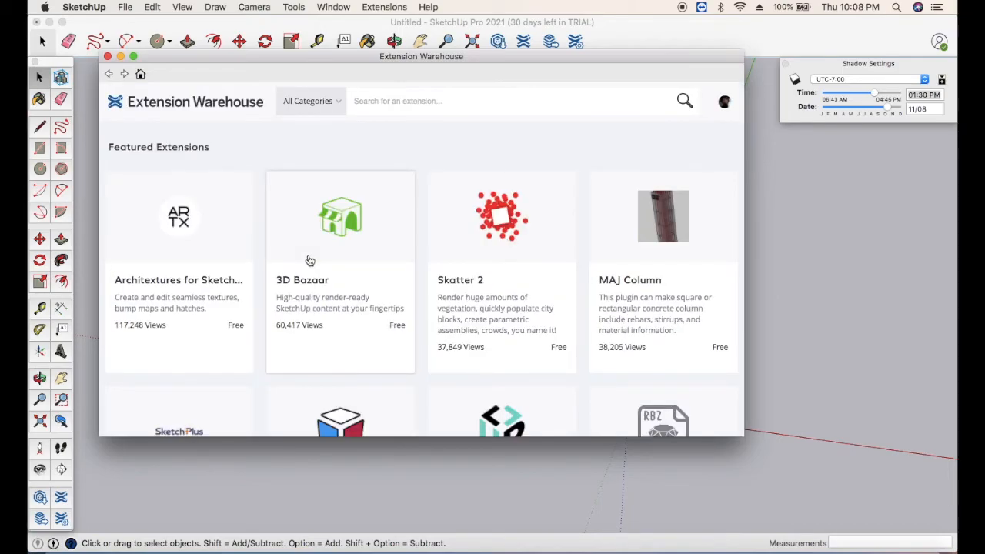
{"action": "scroll", "coordinate": [200, 259], "scroll_direction": "down", "scroll_amount": 5}
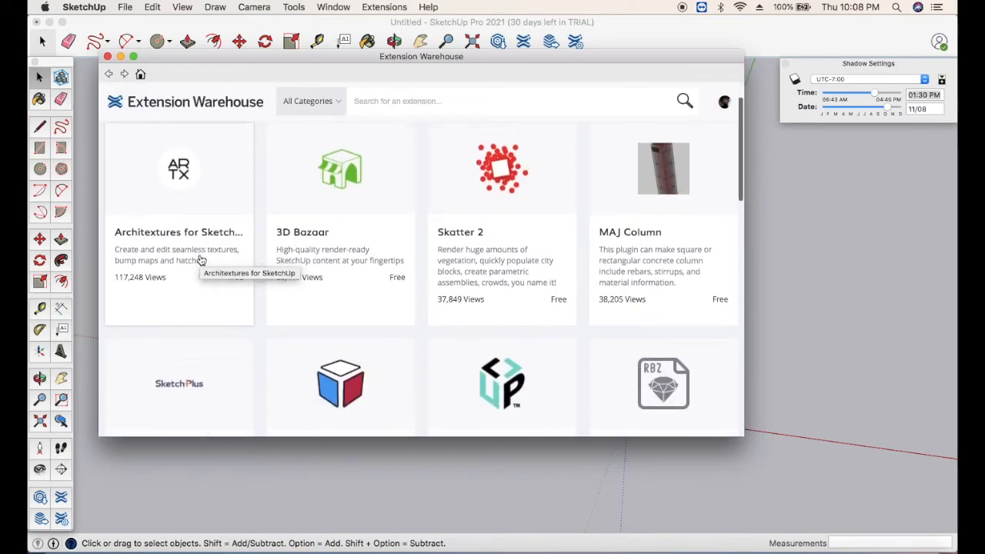
{"action": "scroll", "coordinate": [200, 260], "scroll_direction": "up", "scroll_amount": 5}
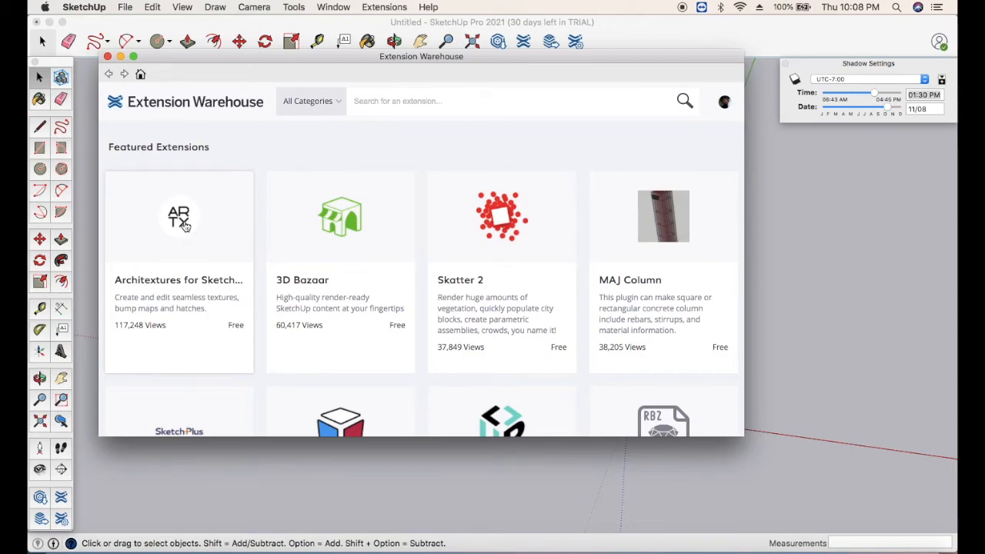
- View the Architextures for SketchUp extension's page and return to the featured extensions
{"action": "left_click", "coordinate": [484, 280]}
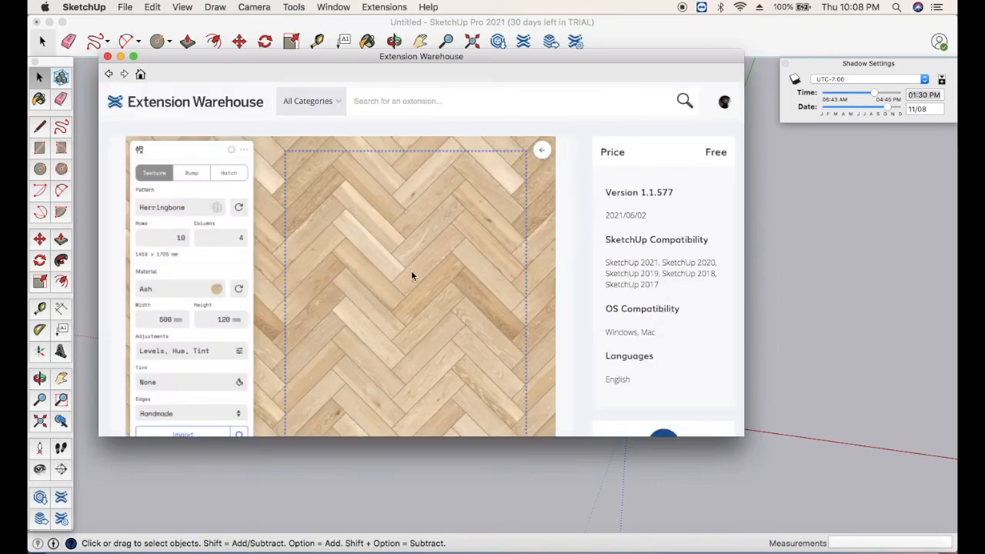
{"action": "scroll", "coordinate": [401, 269], "scroll_direction": "down", "scroll_amount": 3}
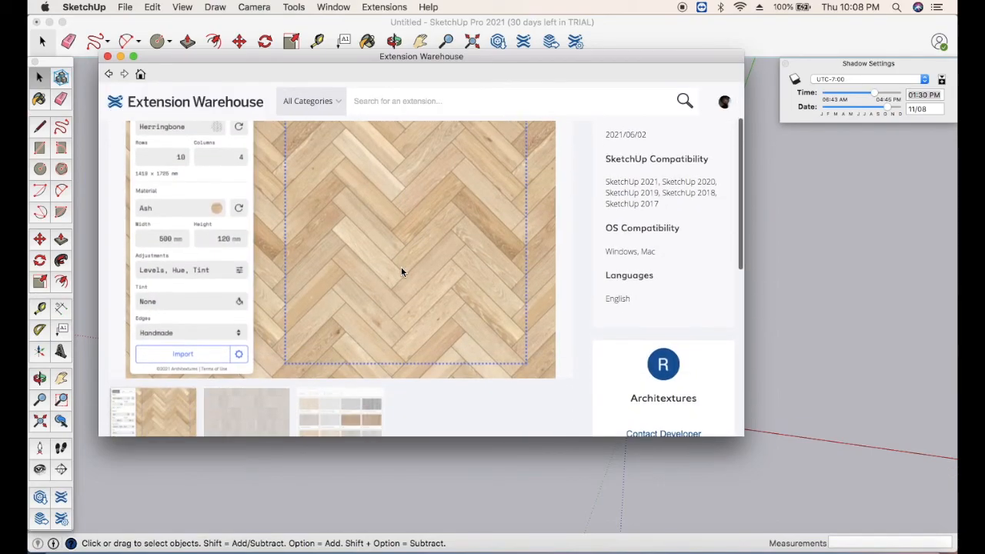
{"action": "scroll", "coordinate": [401, 269], "scroll_direction": "up", "scroll_amount": 3}
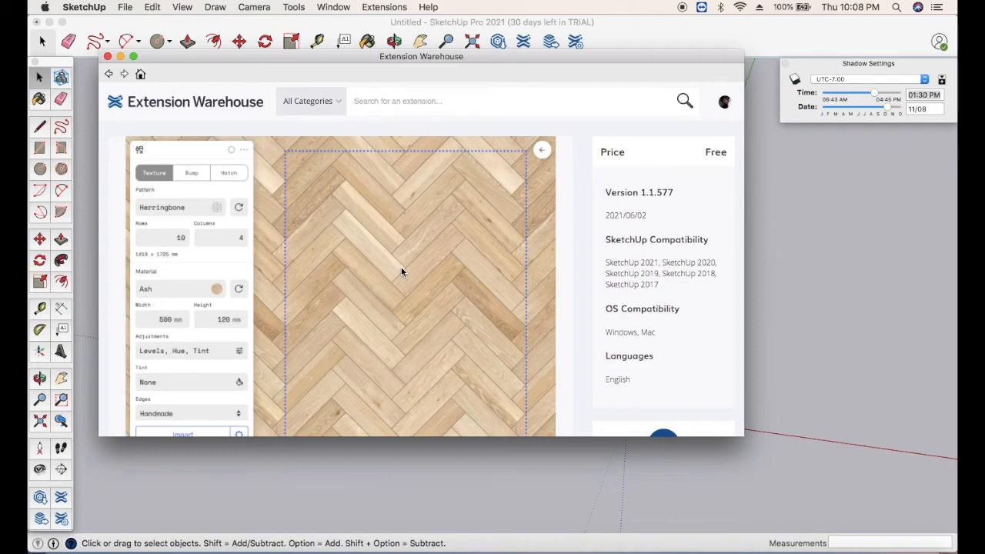
{"action": "scroll", "coordinate": [400, 271], "scroll_direction": "down", "scroll_amount": 5}
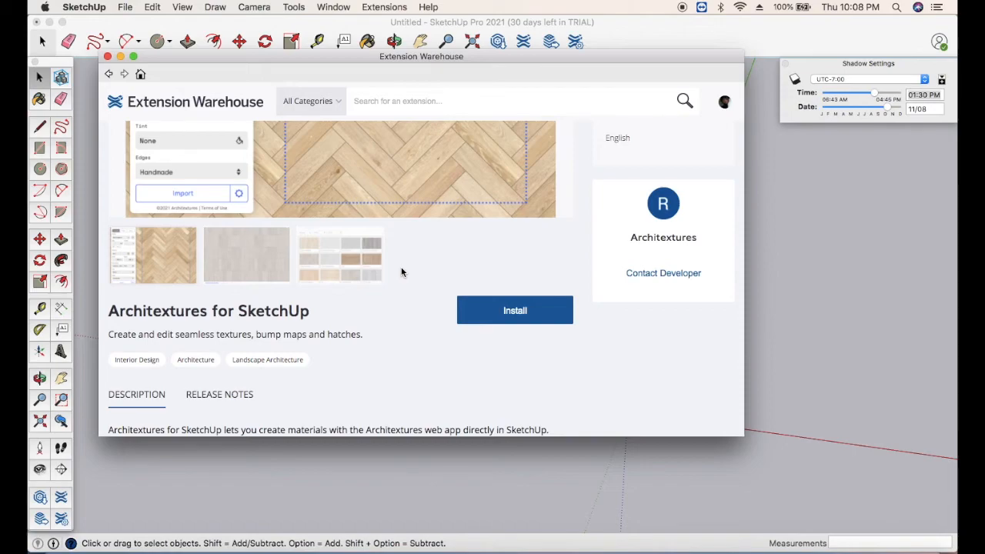
{"action": "scroll", "coordinate": [401, 269], "scroll_direction": "up", "scroll_amount": 5}
{"action": "left_click", "coordinate": [110, 75]}
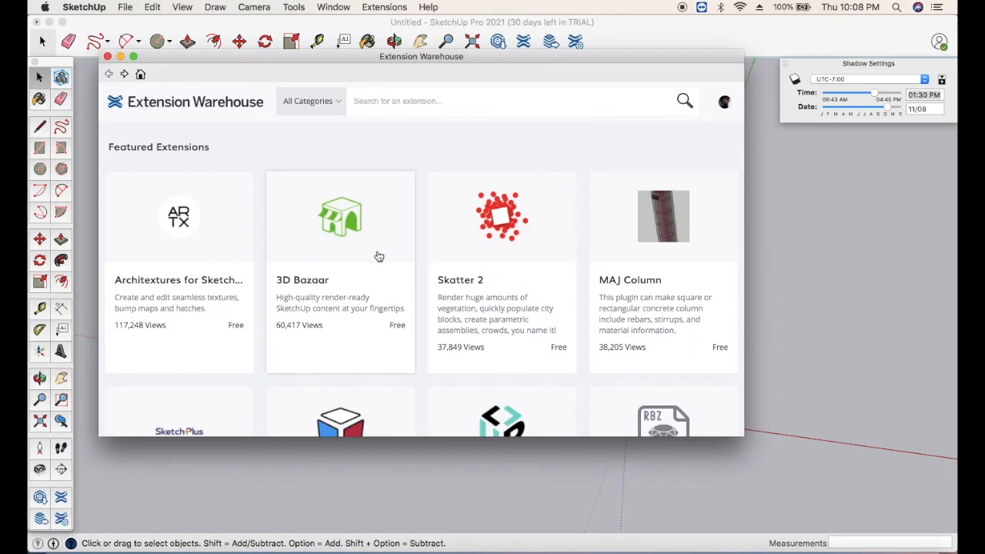
- Open the 3D Bazaar extension's page, play its trailer video muted, and close Extension Warehouse
{"action": "left_click", "coordinate": [390, 323]}
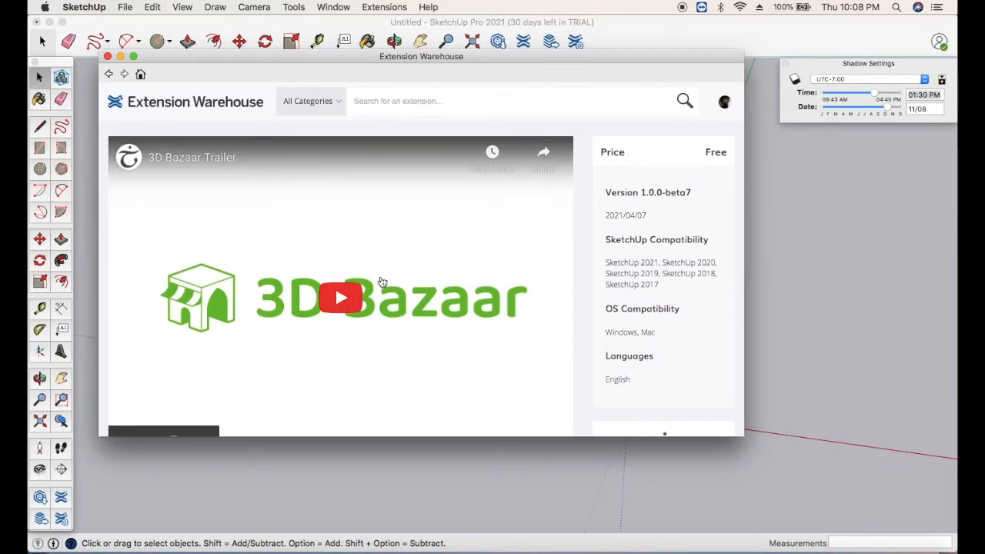
{"action": "left_click", "coordinate": [337, 306]}
{"action": "scroll", "coordinate": [337, 309], "scroll_direction": "down", "scroll_amount": 1}
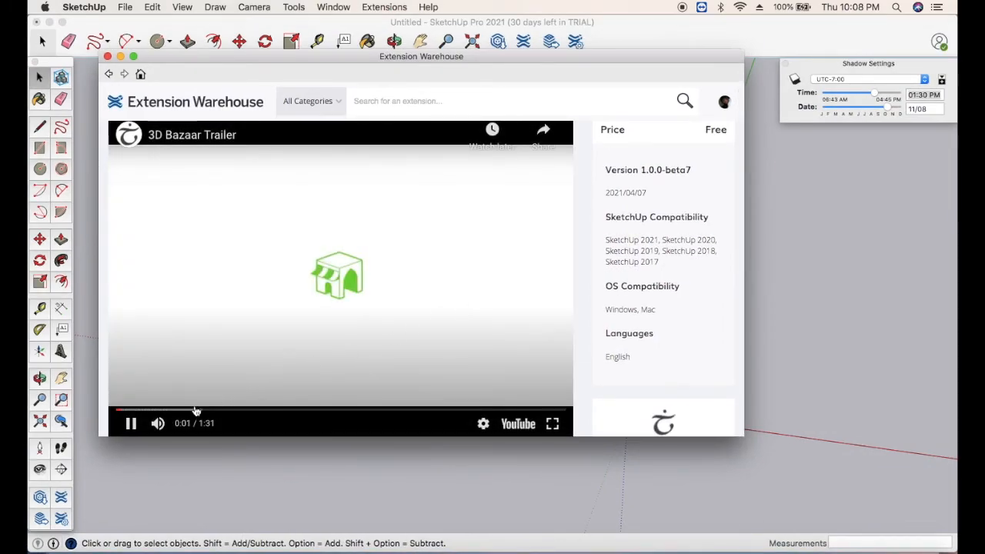
{"action": "left_click", "coordinate": [158, 423]}
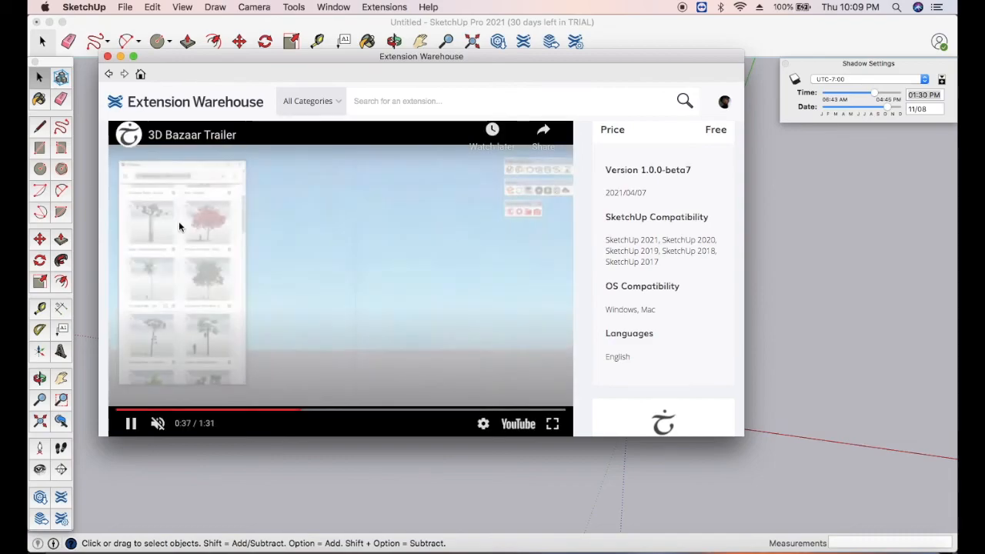
{"action": "left_click", "coordinate": [107, 57]}
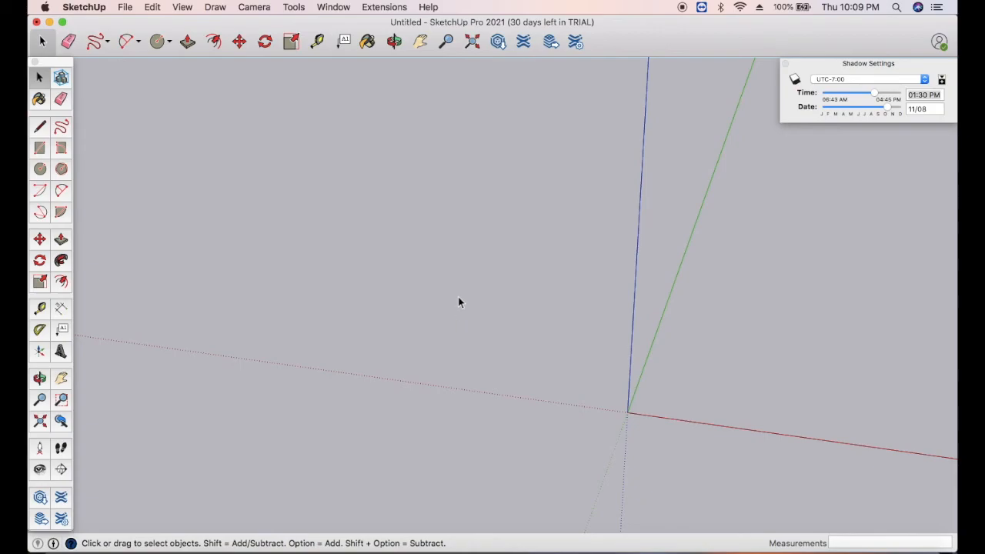
{"action": "left_click", "coordinate": [684, 7]}
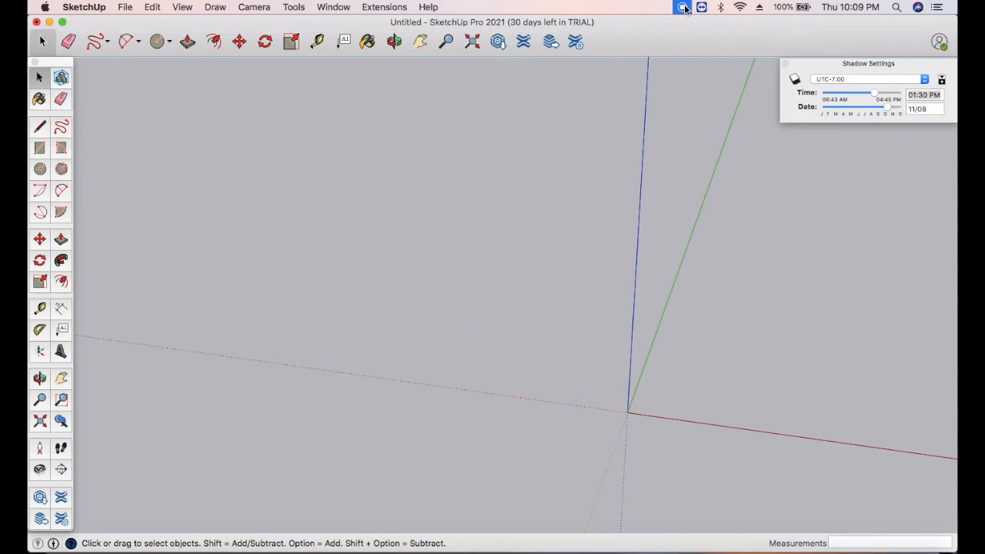